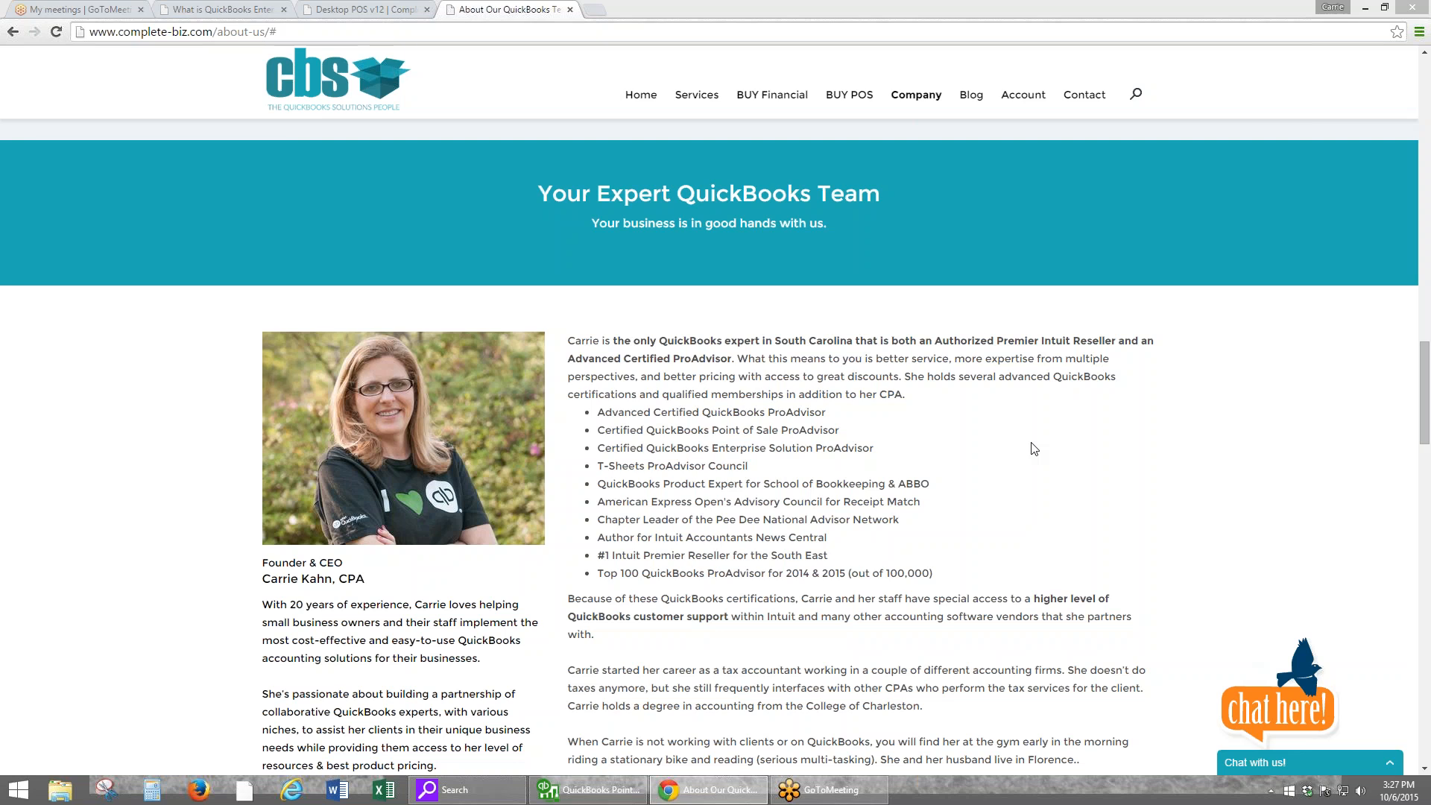
Review the Desktop POS V12 product page and the table comparing the Basic, Professional and MultiStore versions
left_click(363, 10)
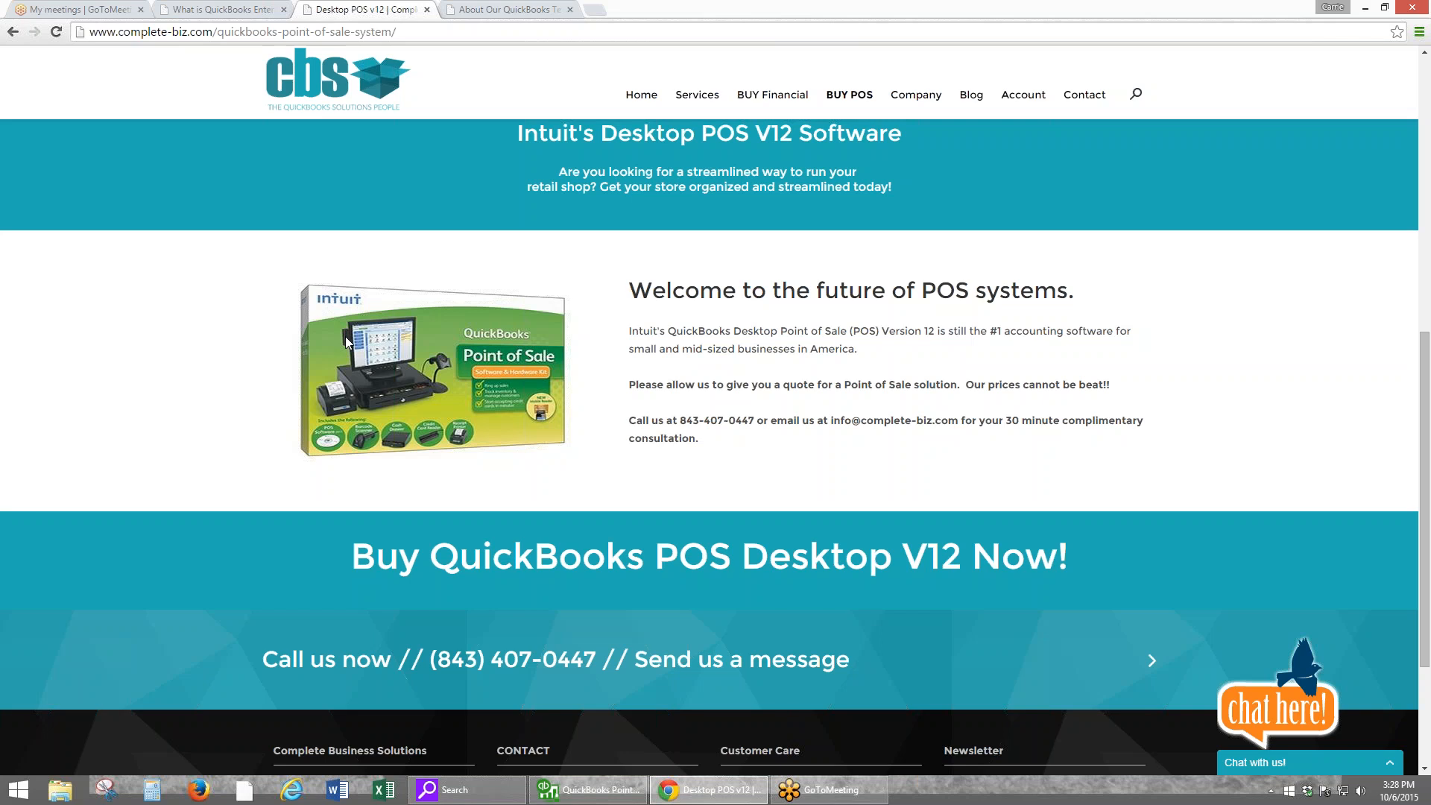
left_click(235, 13)
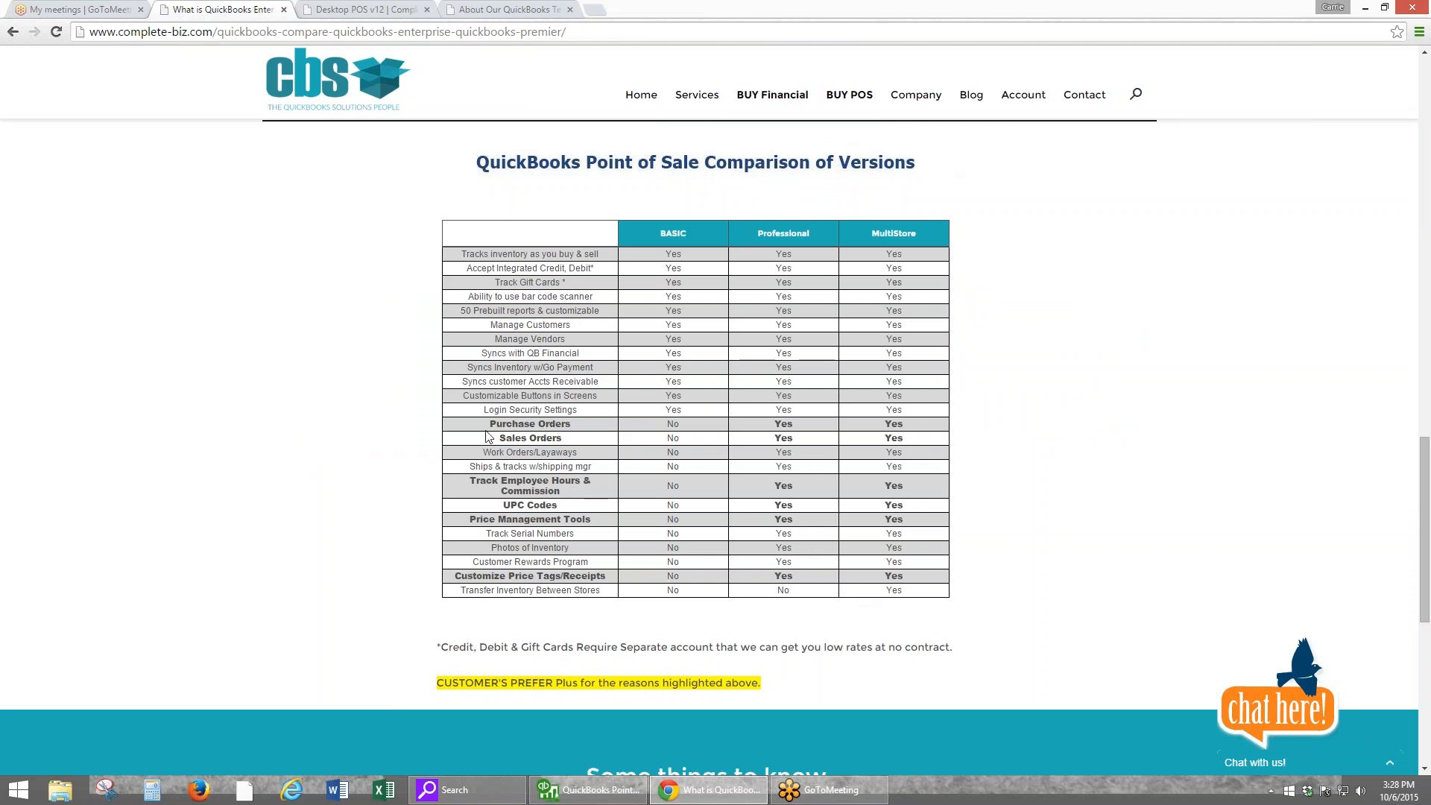
scroll(492, 436, "down", 1)
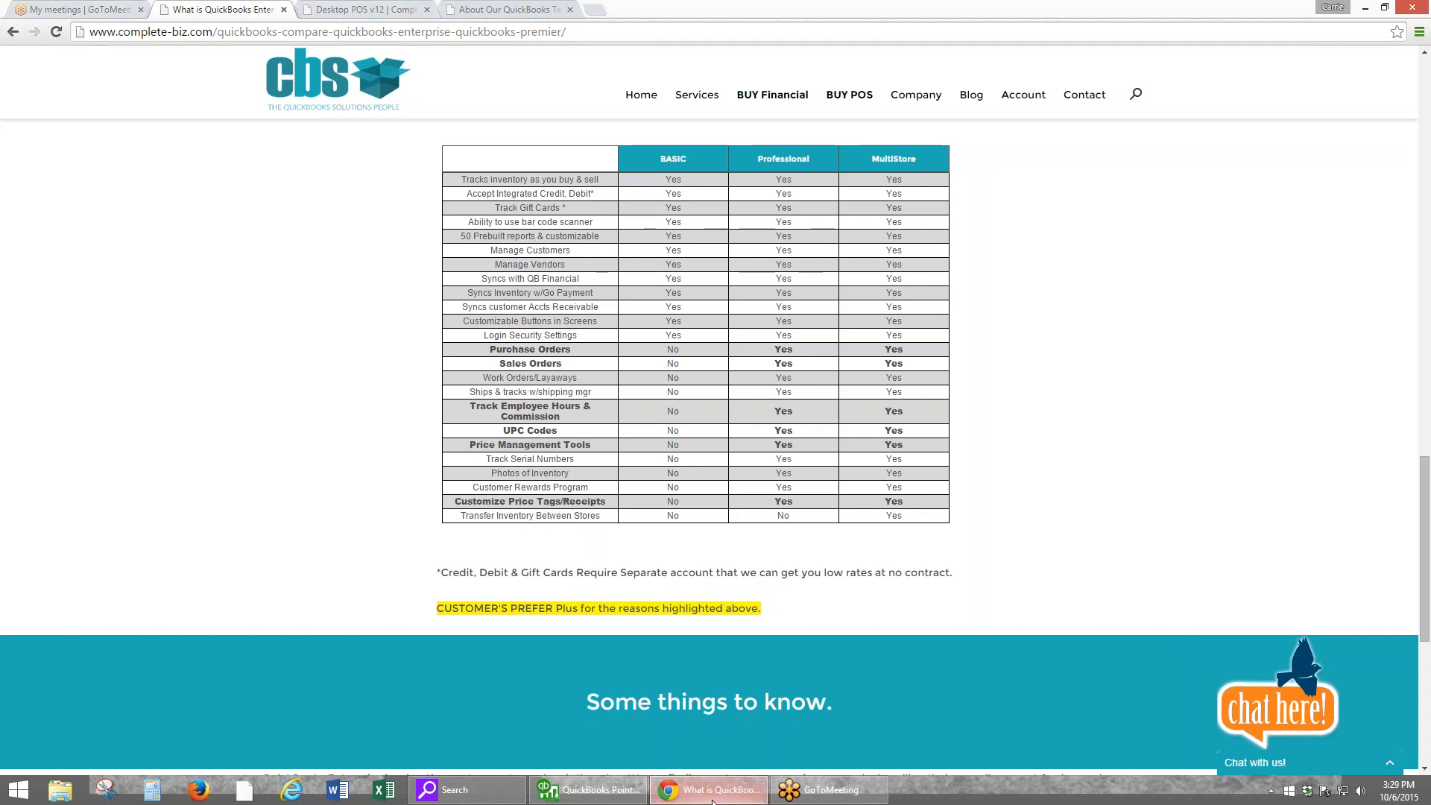
Switch to QuickBooks Point of Sale and look over the available point-of-sale commands
left_click(600, 798)
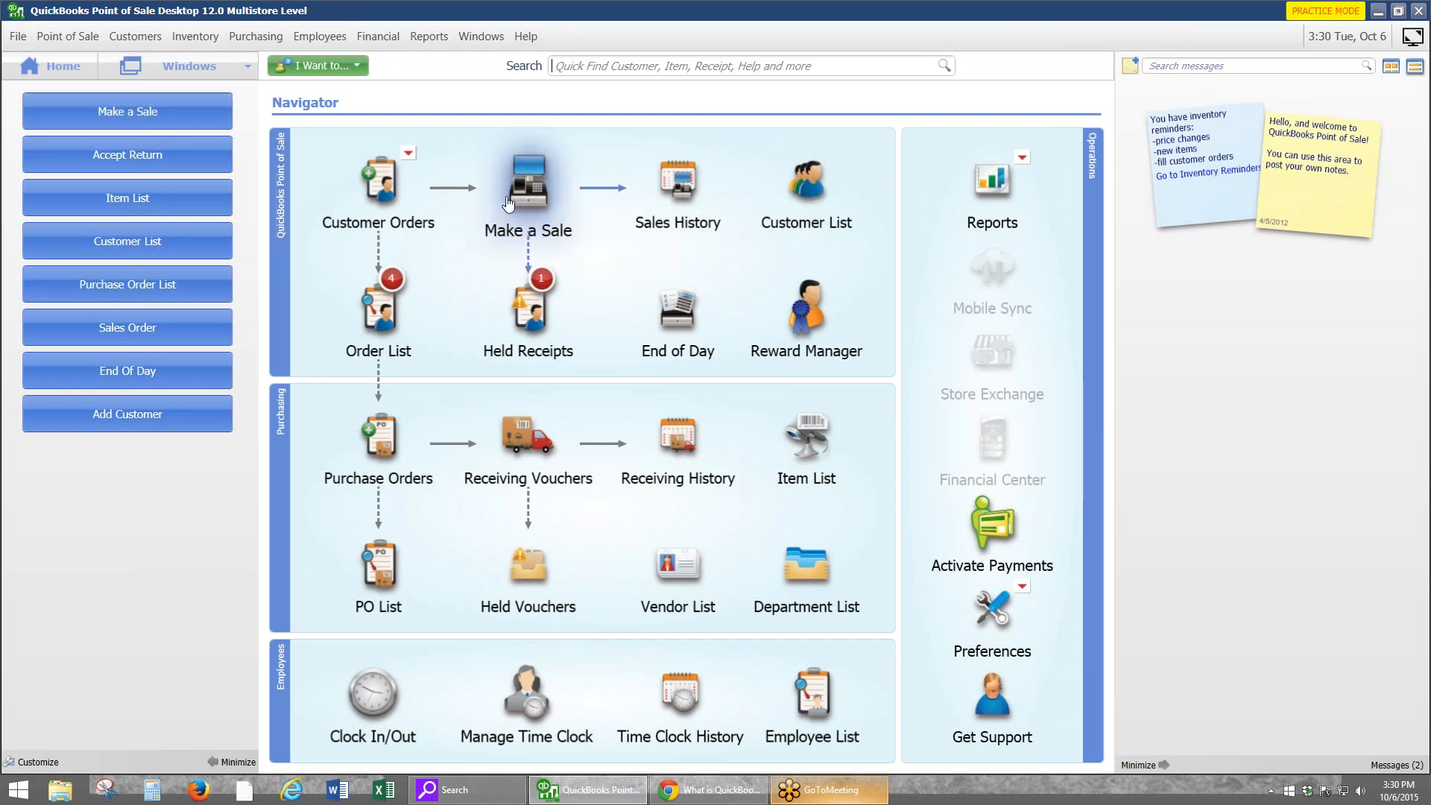
left_click(60, 38)
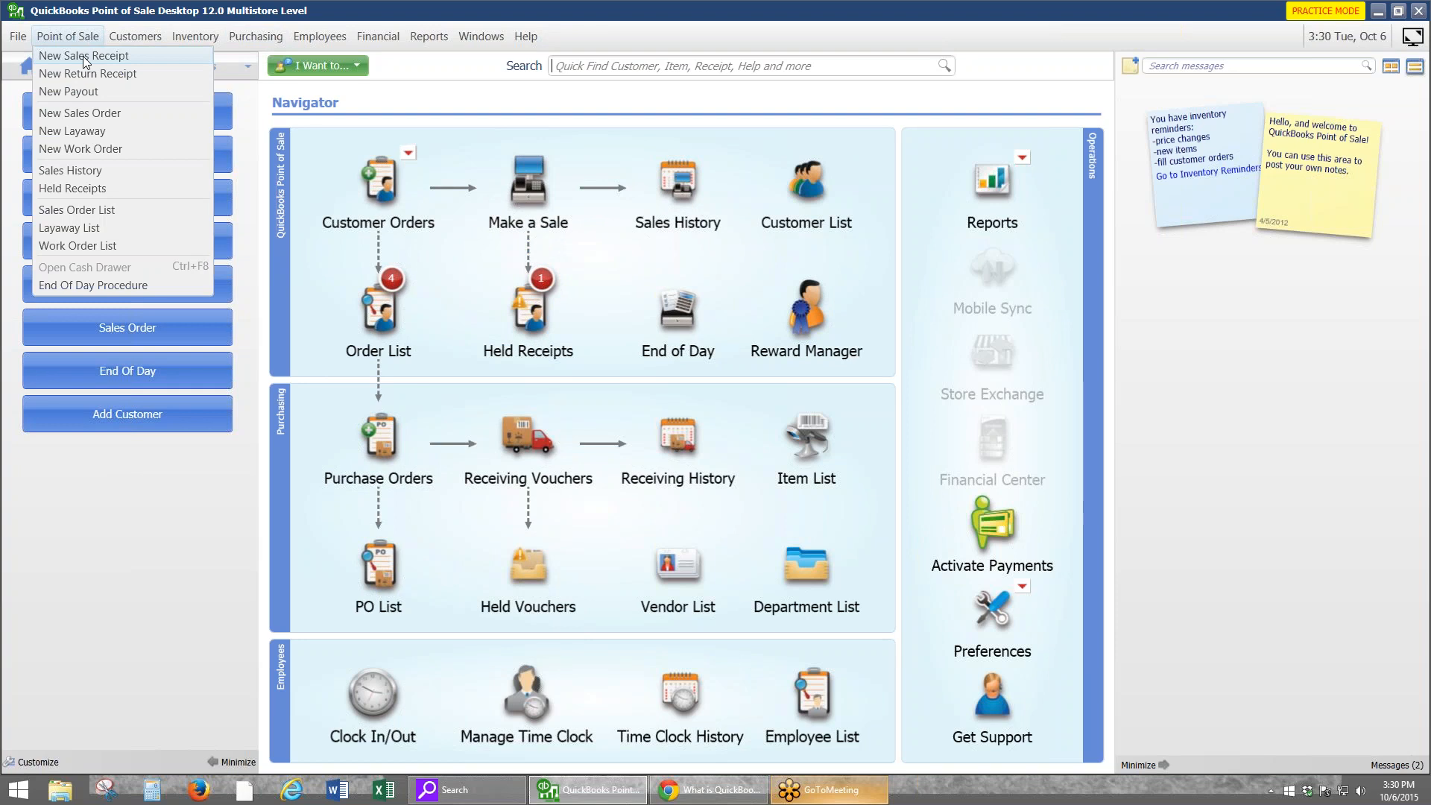
left_click(449, 96)
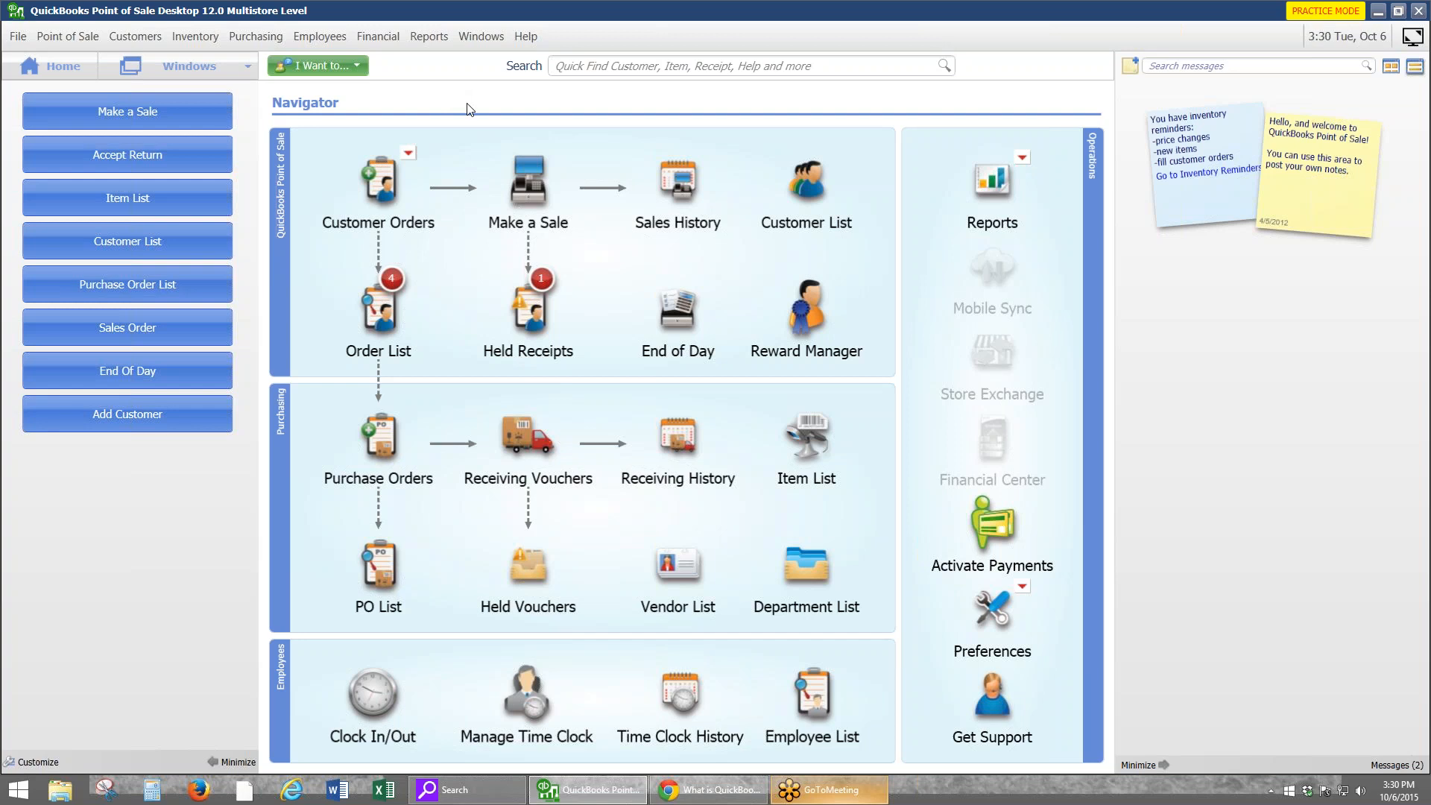
Start a sales receipt, search items for 12, and add one size 12 Mens Running Shoe despite insufficient stock
left_click(532, 199)
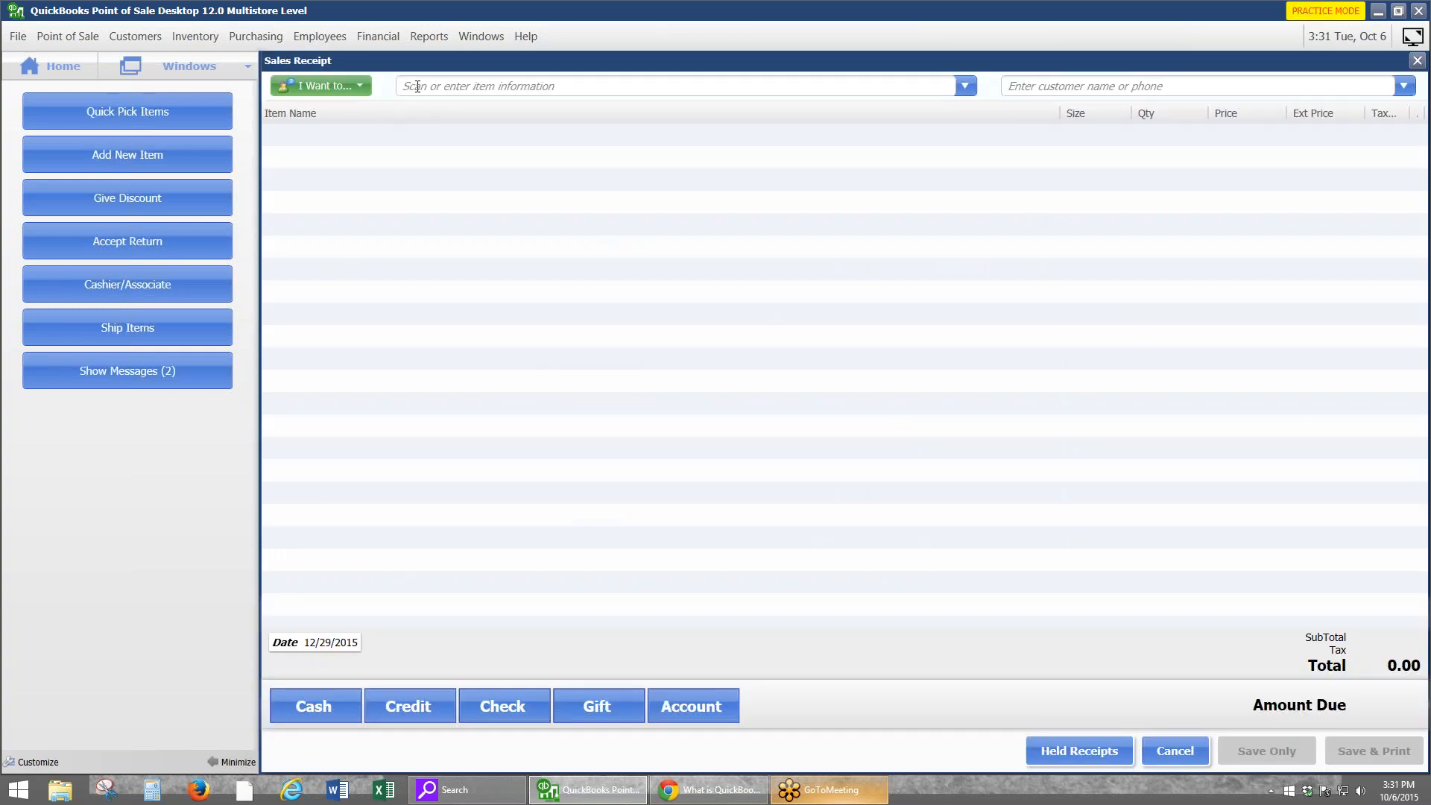
type("12")
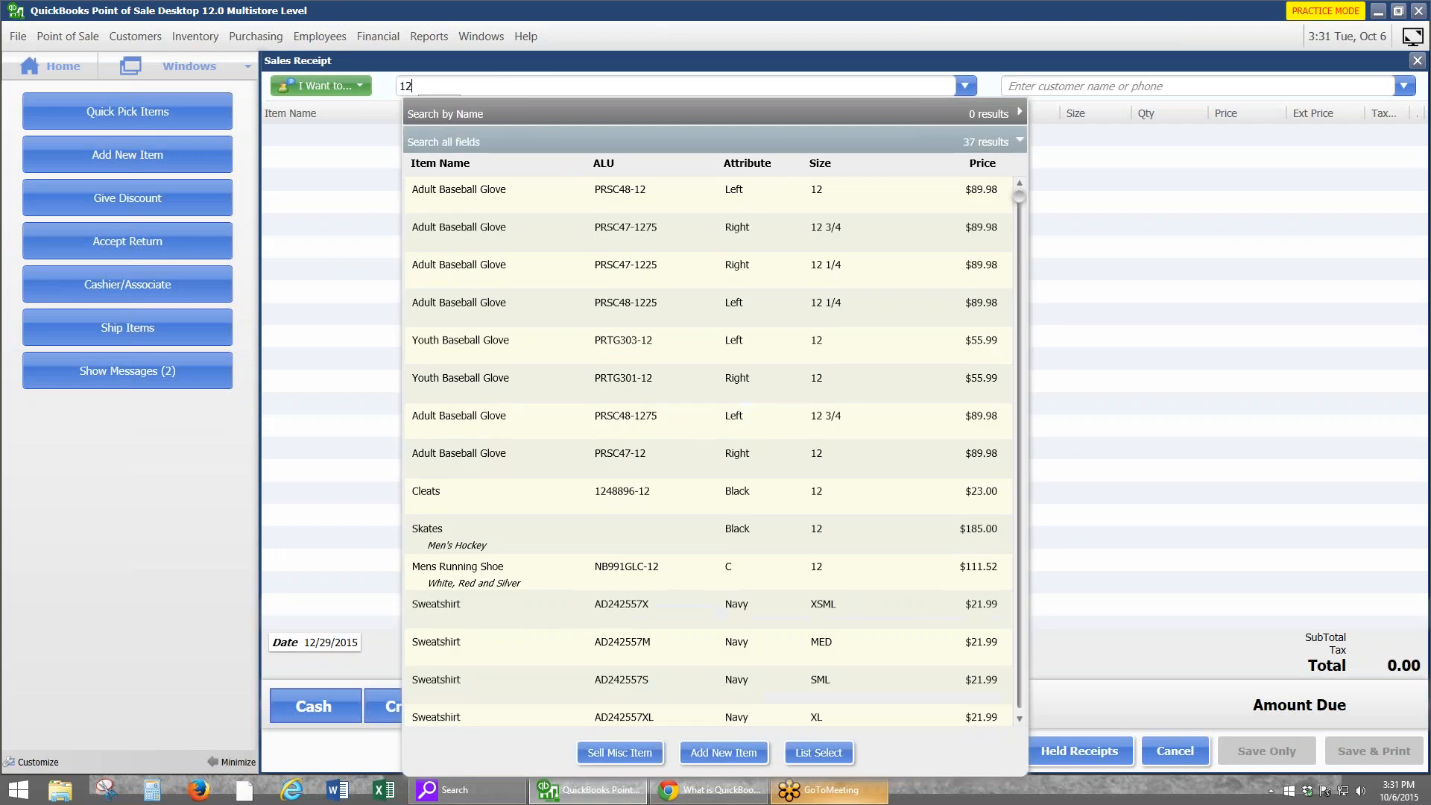
left_click(469, 573)
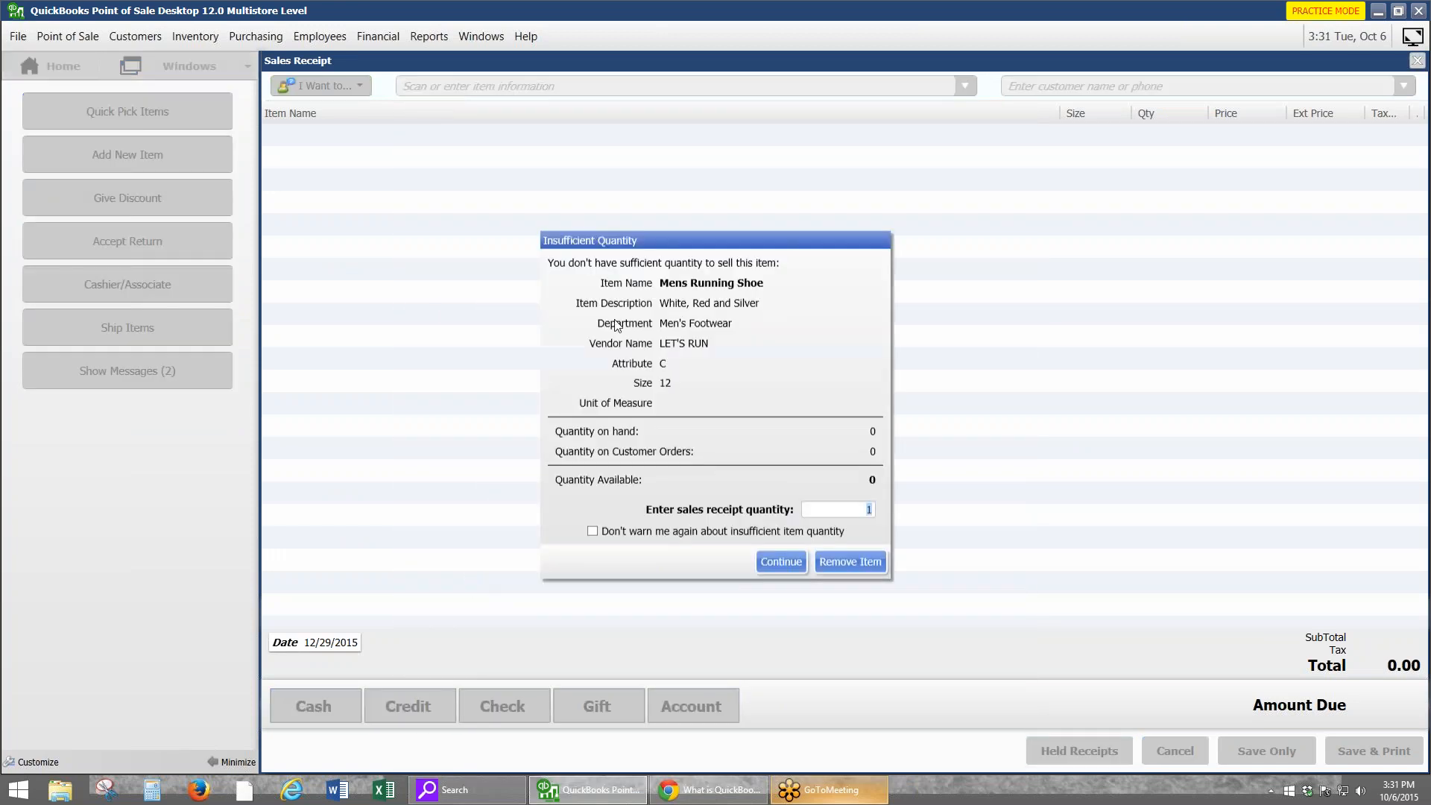
left_click(778, 565)
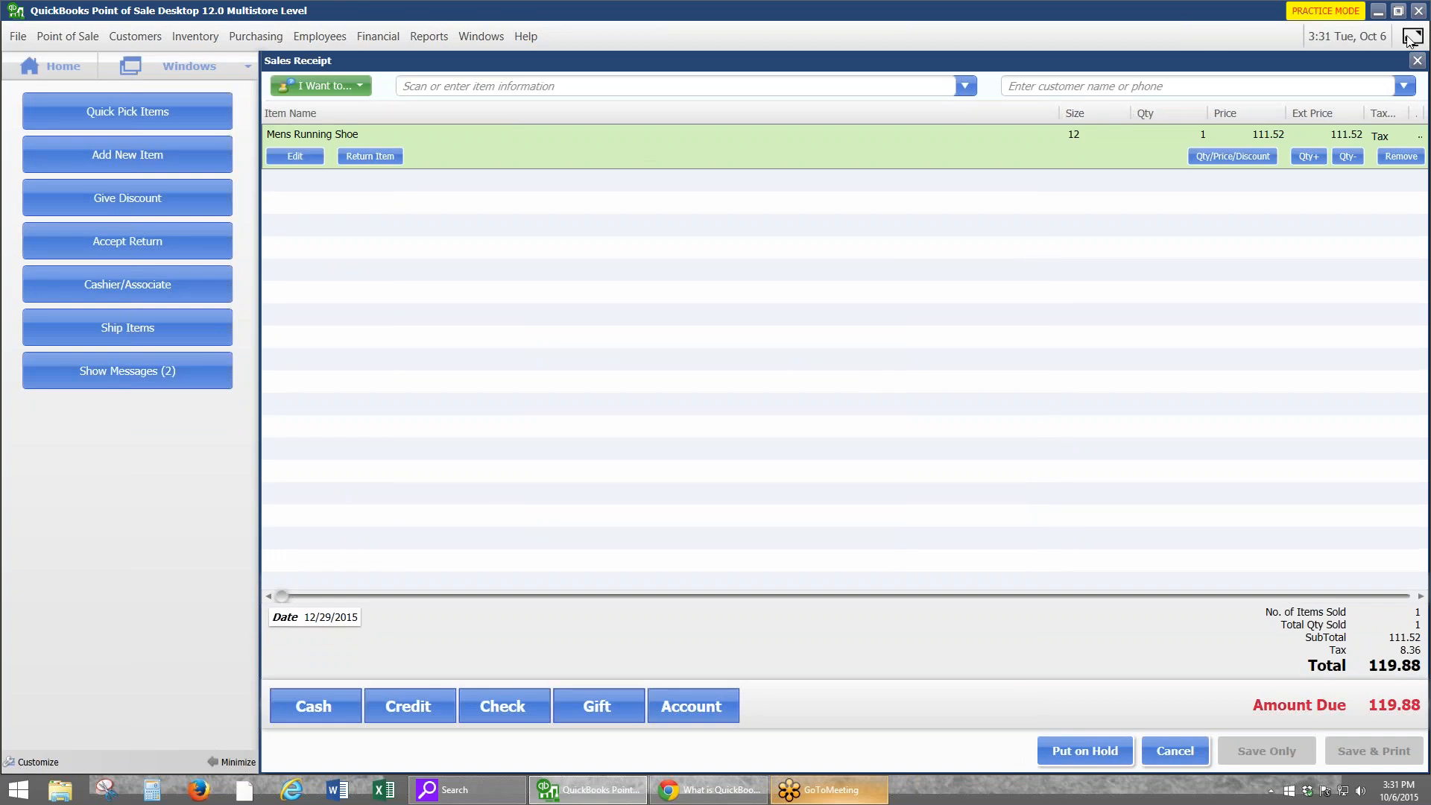
Assign the first customer in the list to the sales receipt and decline rewards program enrollment
left_click(1404, 86)
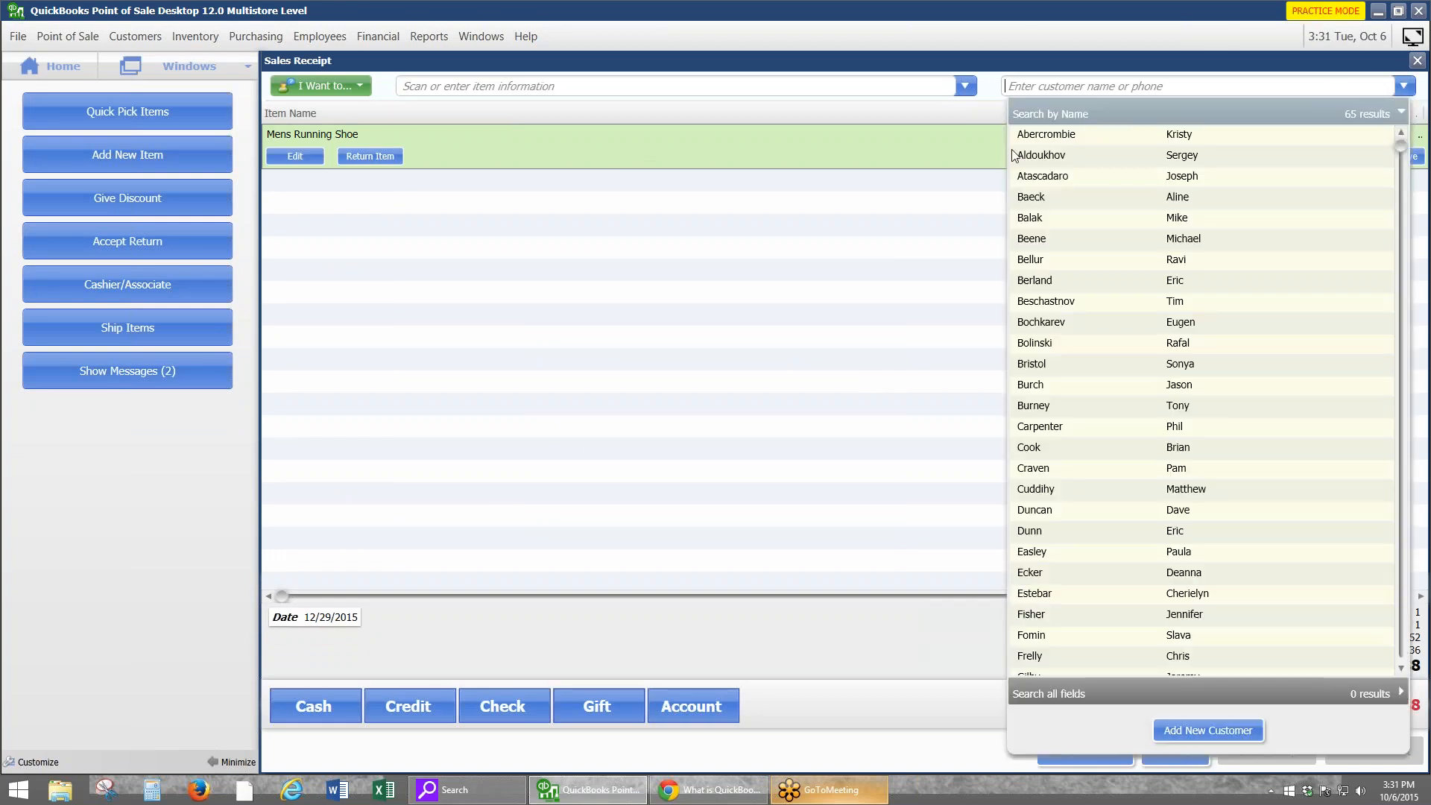
left_click(1041, 139)
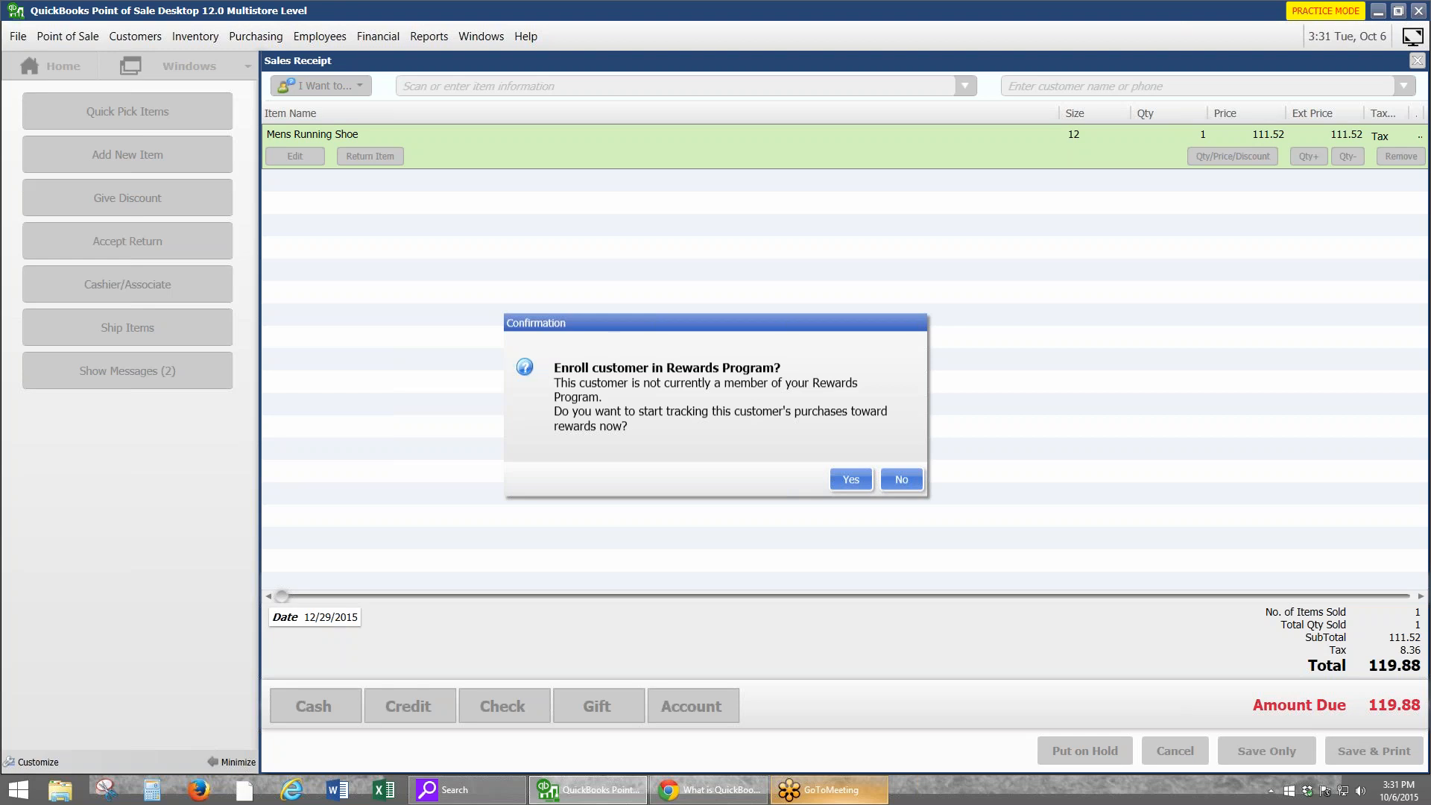
left_click(910, 480)
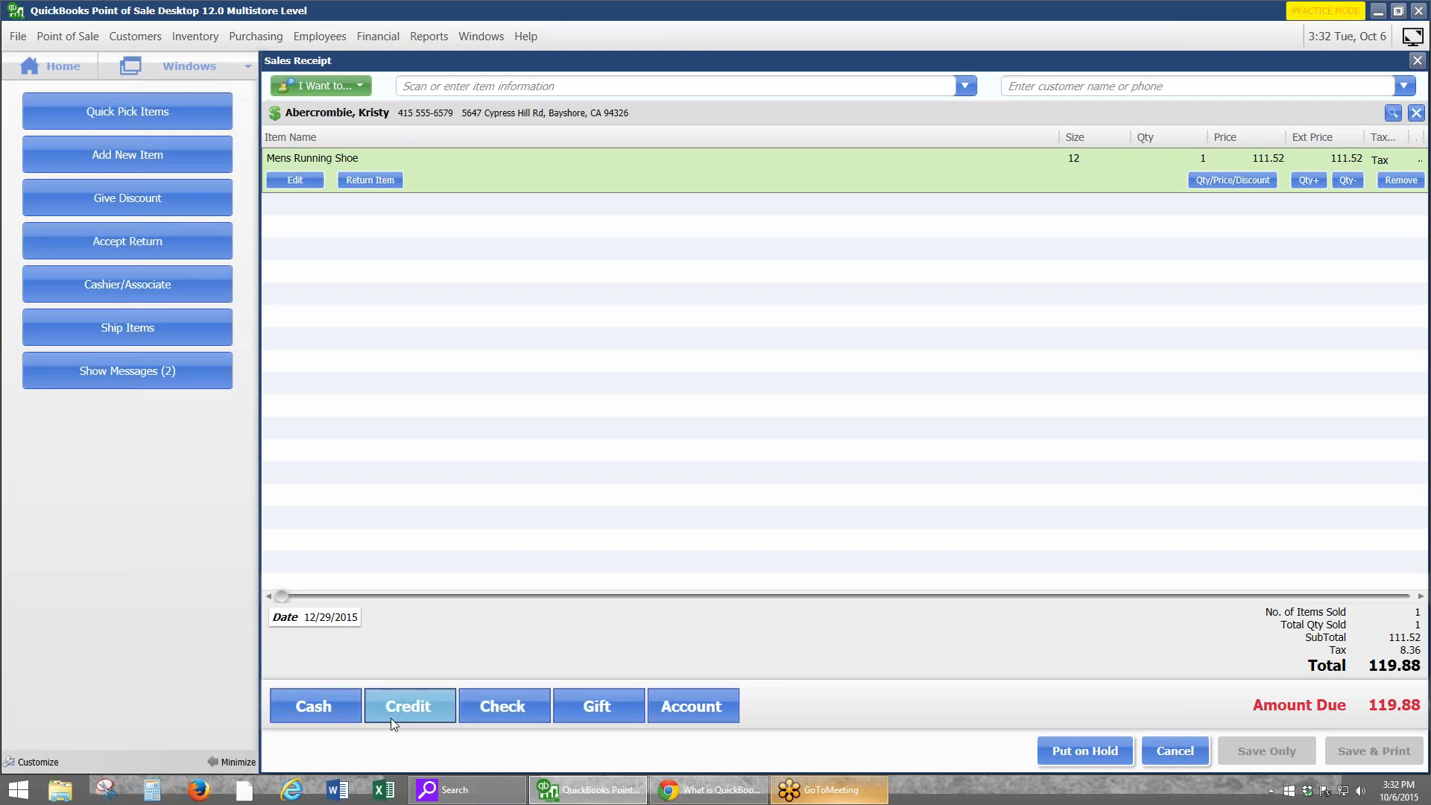
Charge the full 119.88 to MasterCard and save the sales receipt without printing
left_click(414, 708)
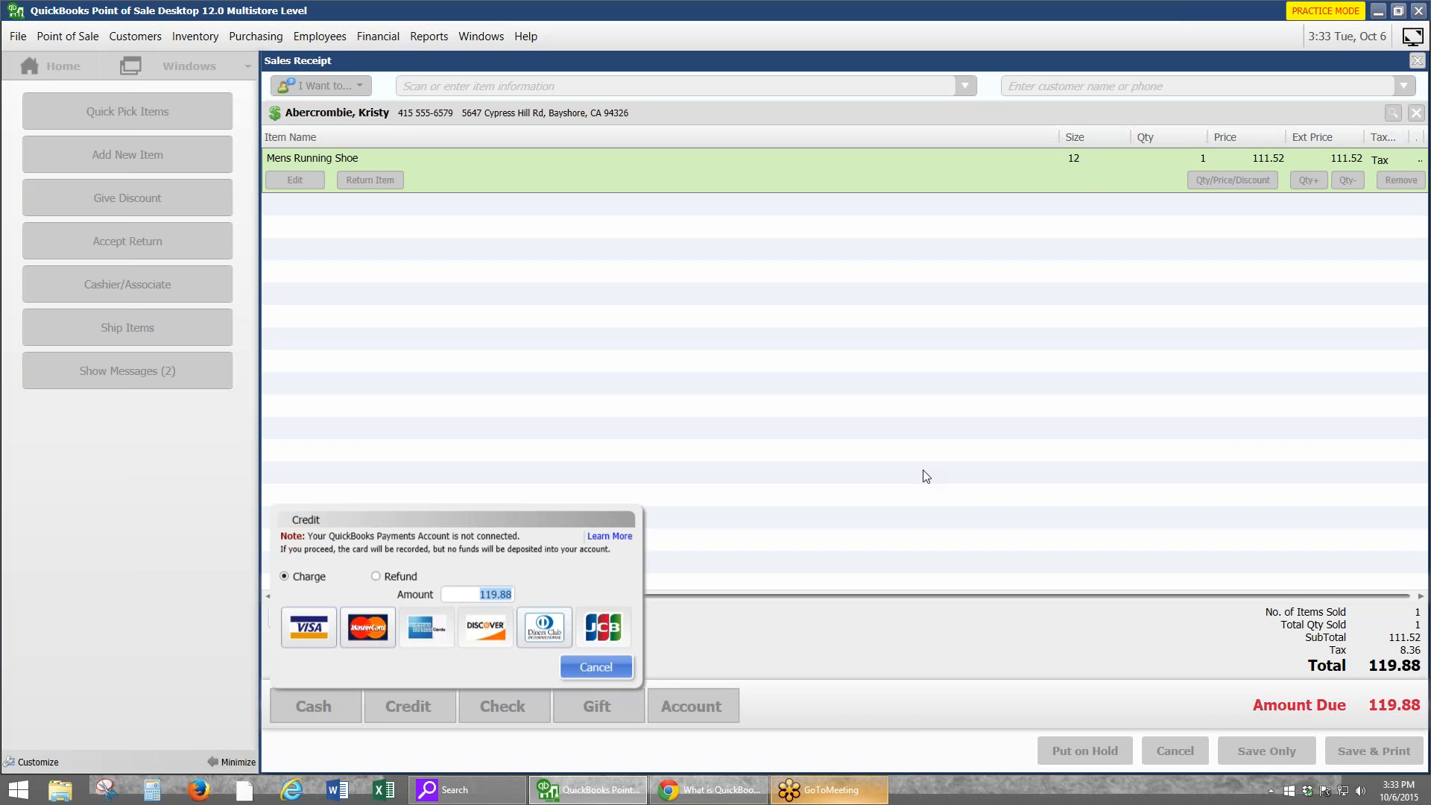
left_click(385, 638)
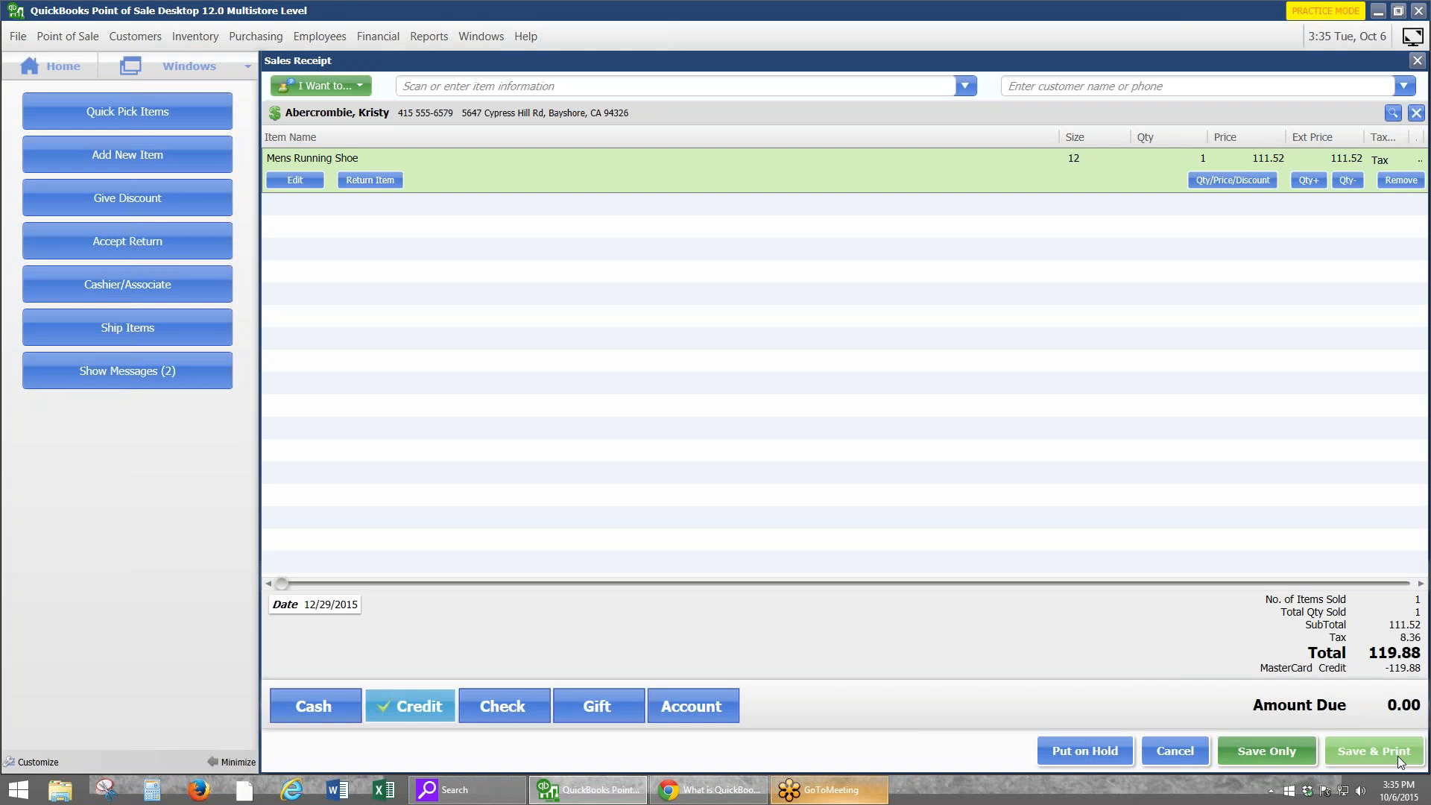
left_click(1242, 747)
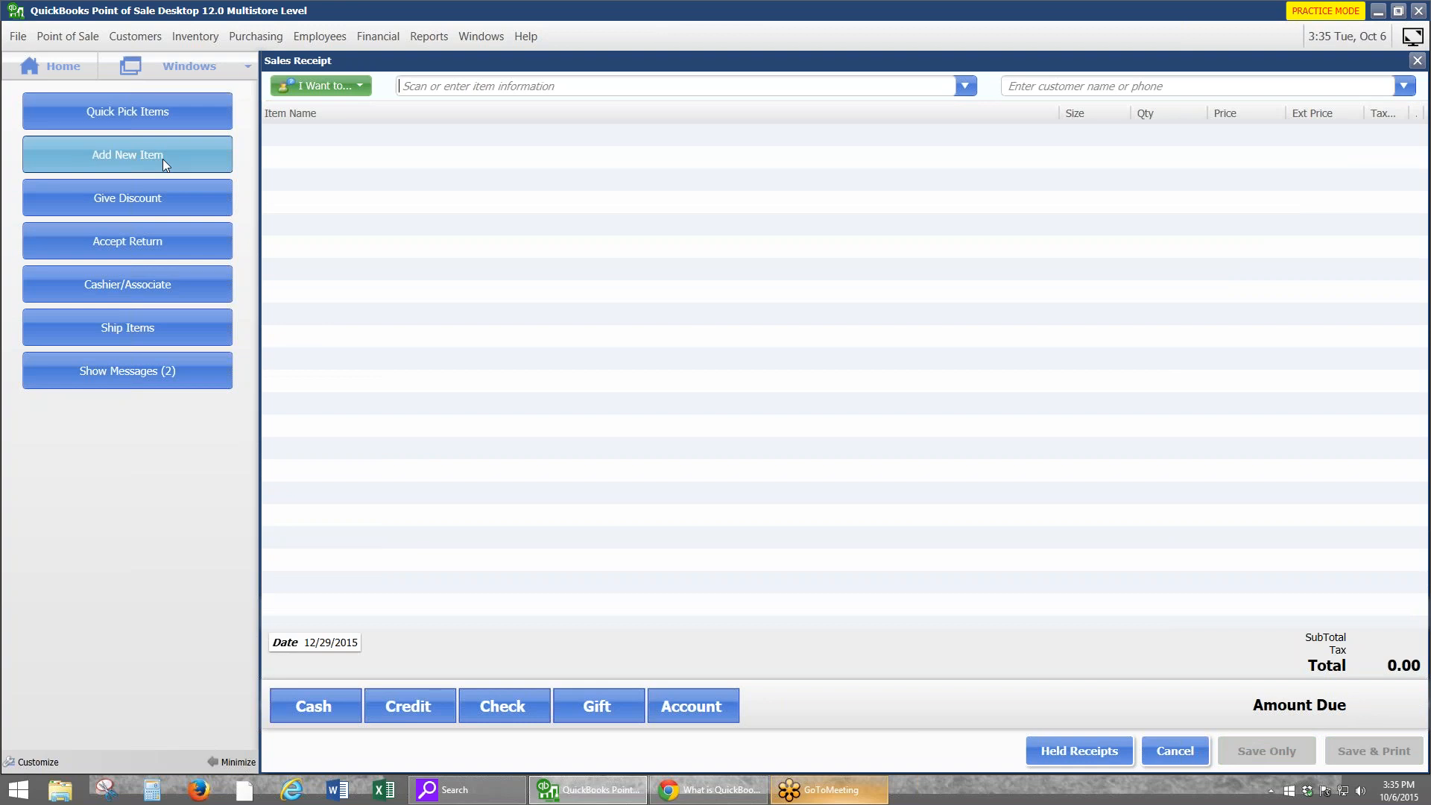
Start a return, look up the customer's 12/29/2015 receipt for $119.88, and add its Mens Running Shoe as a returned item
left_click(48, 64)
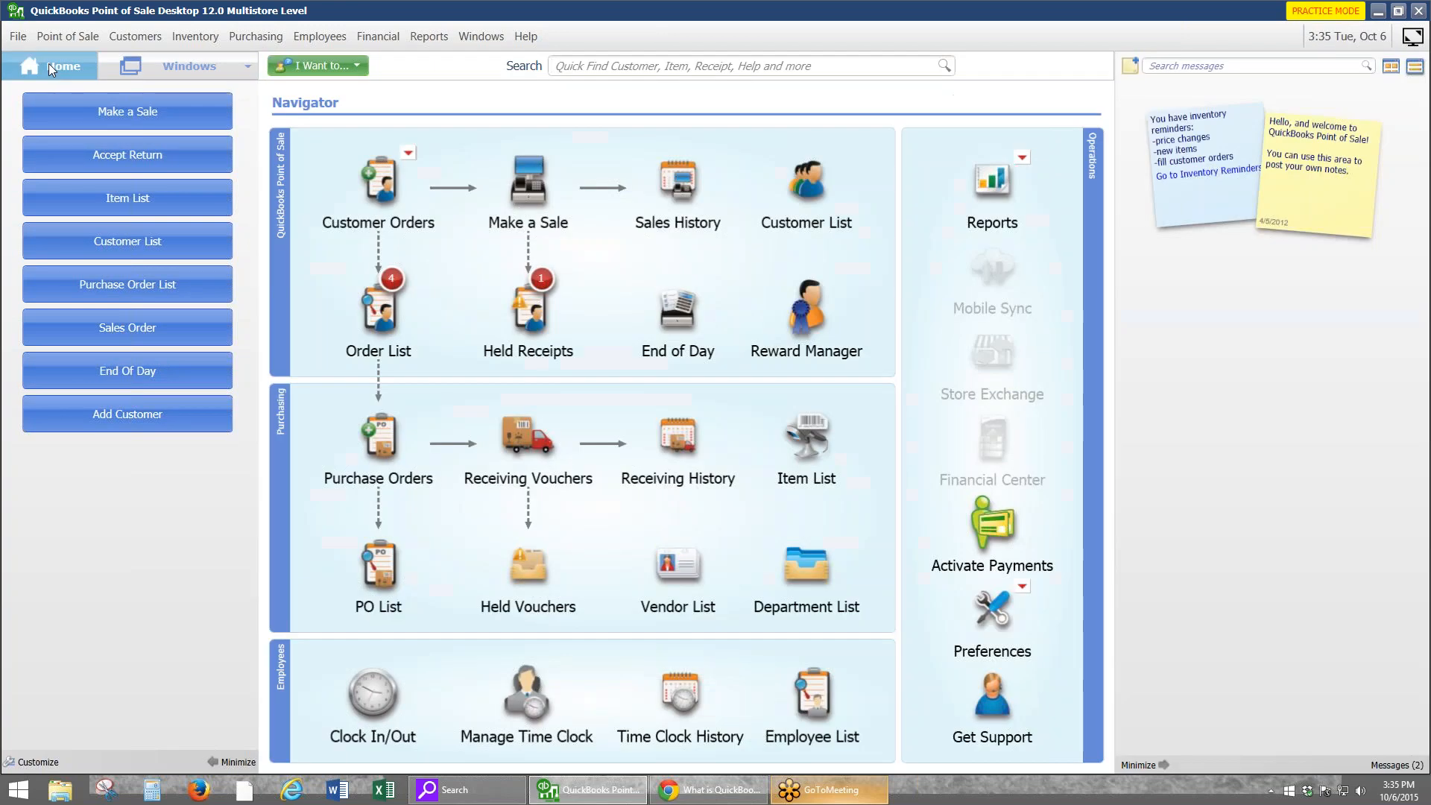
left_click(143, 164)
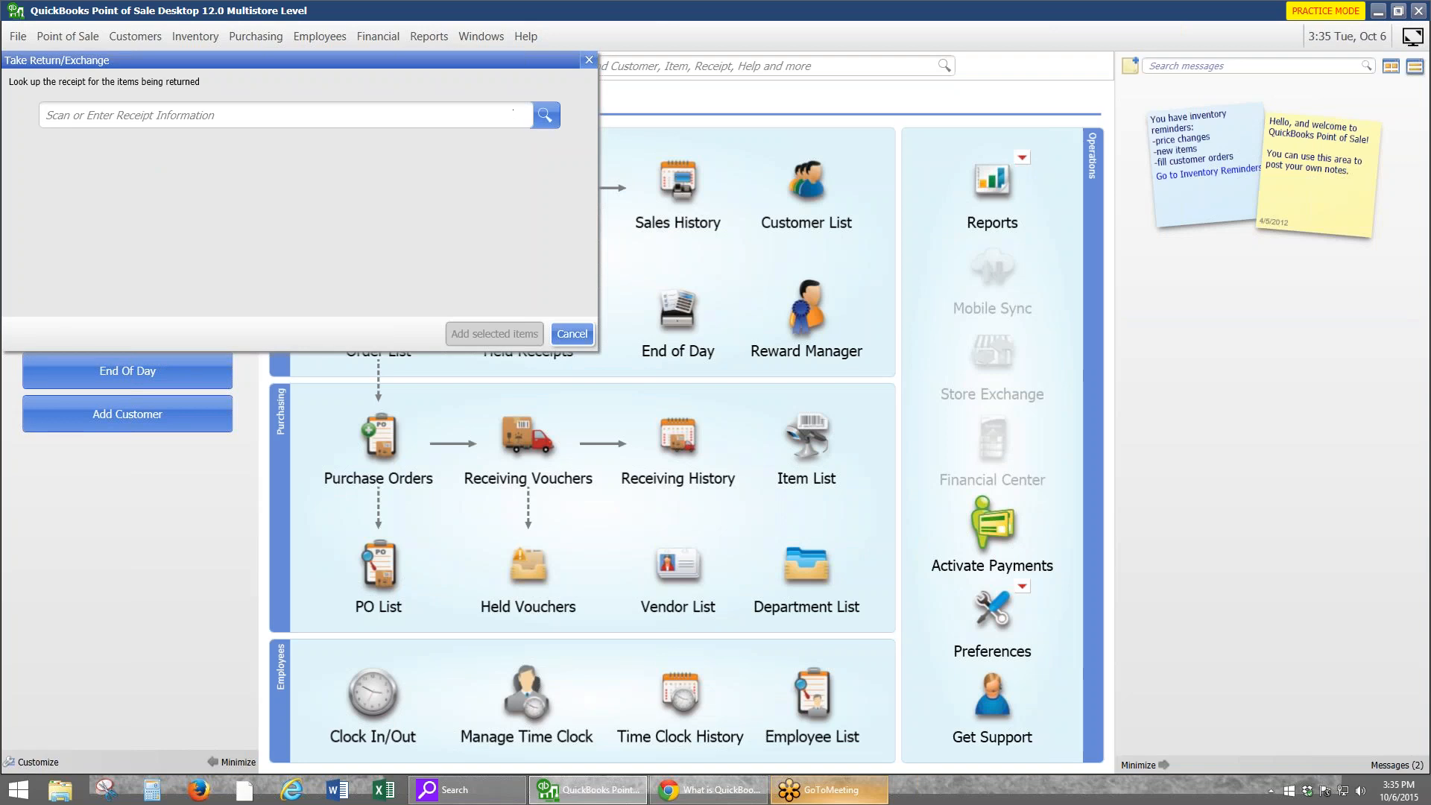
type("abe")
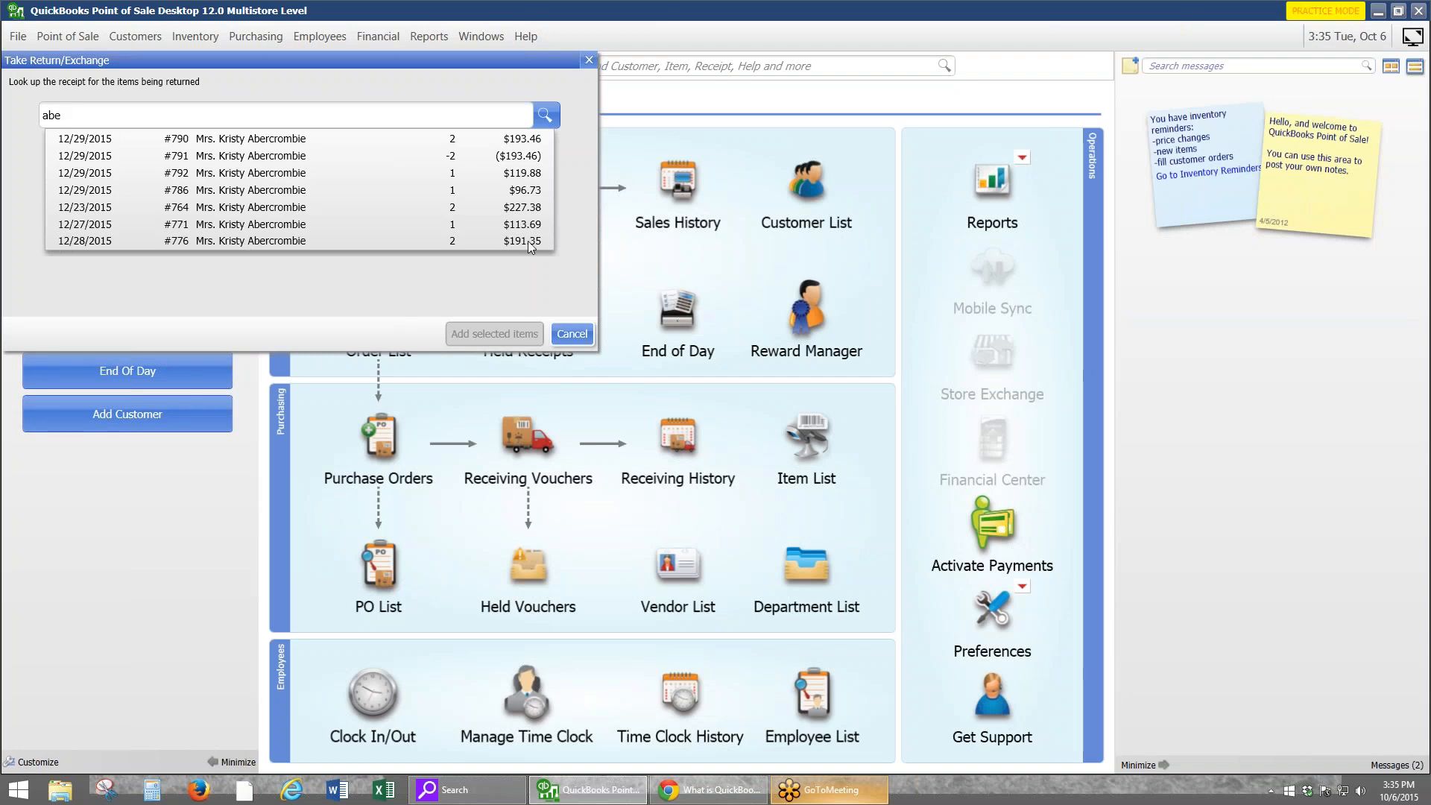
left_click(222, 177)
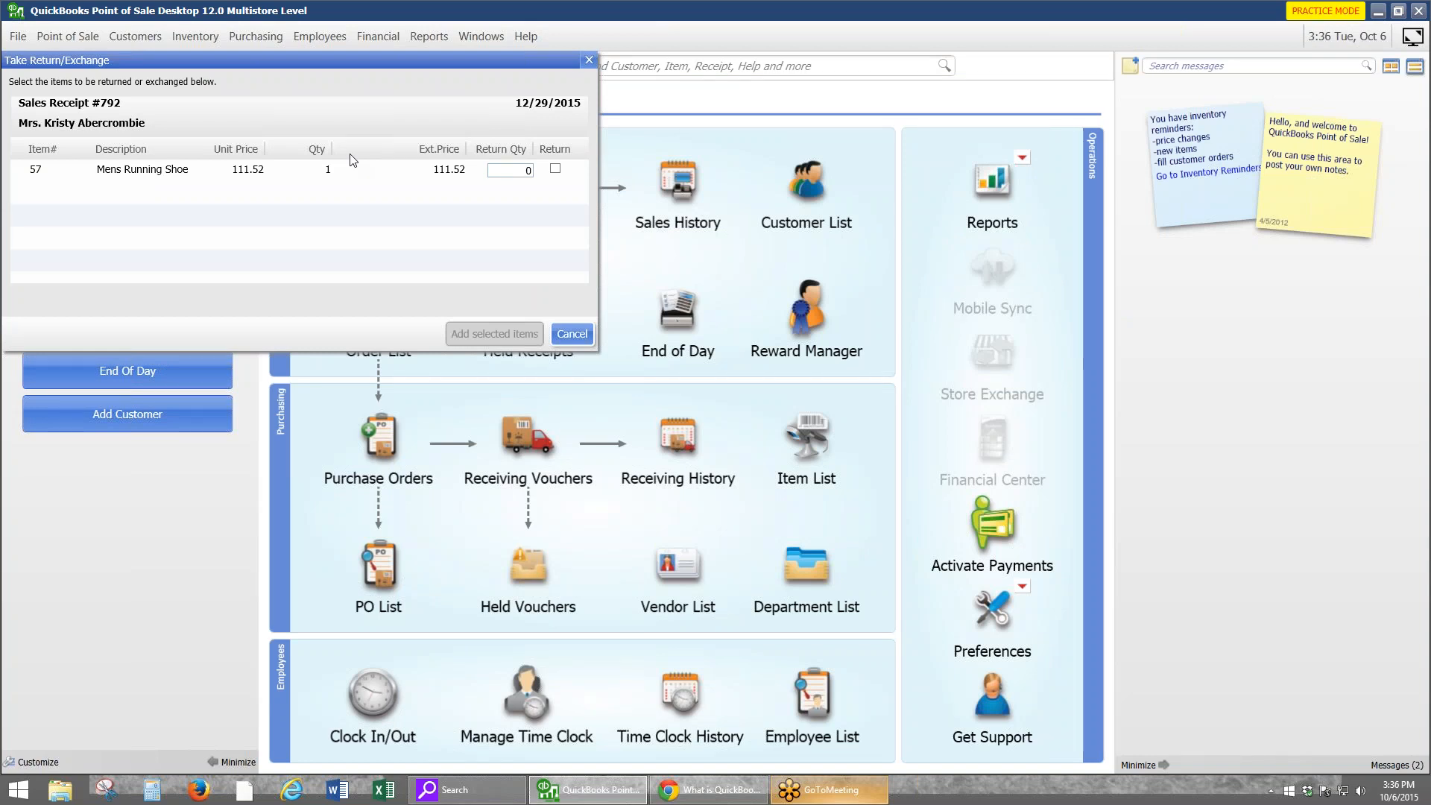
left_click(556, 169)
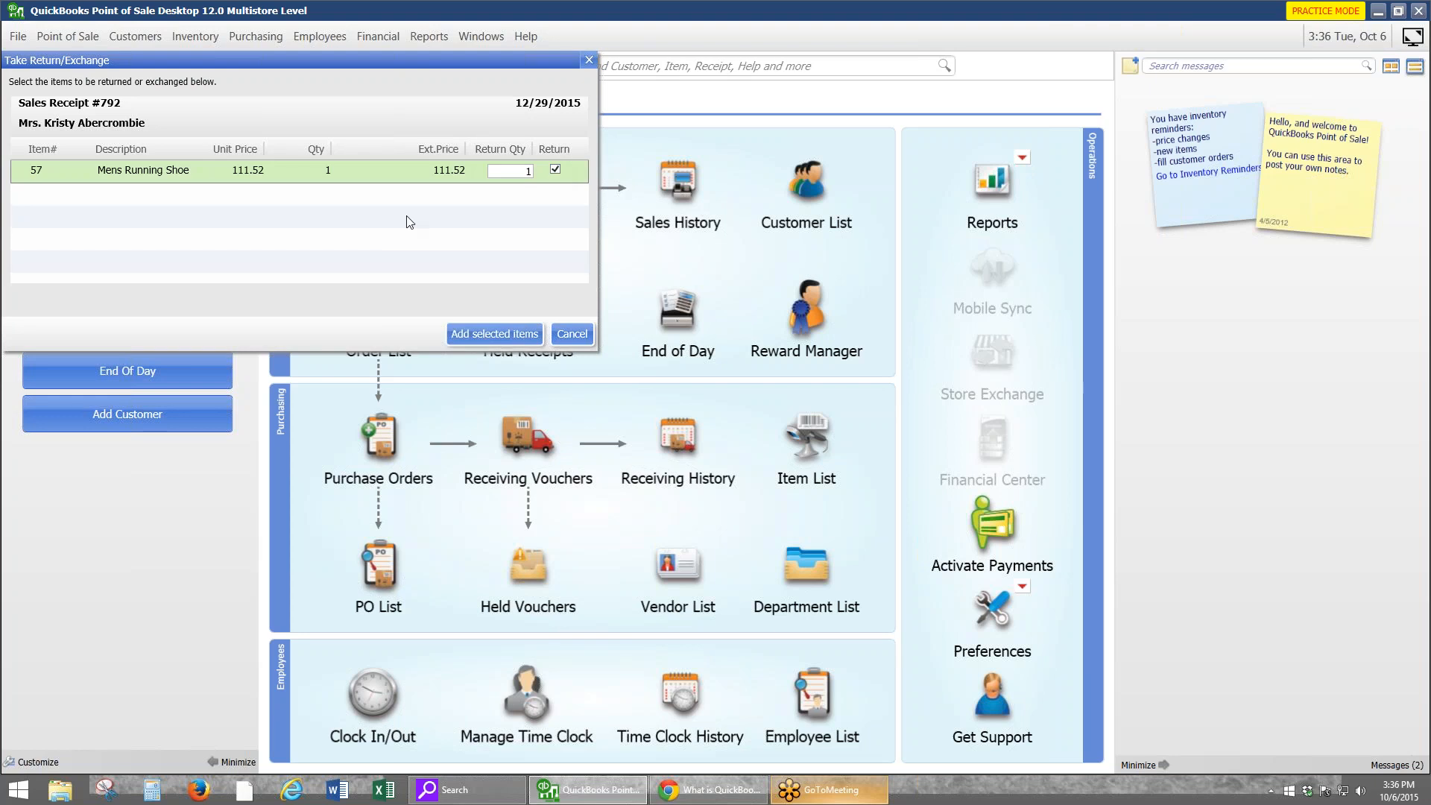
left_click(494, 332)
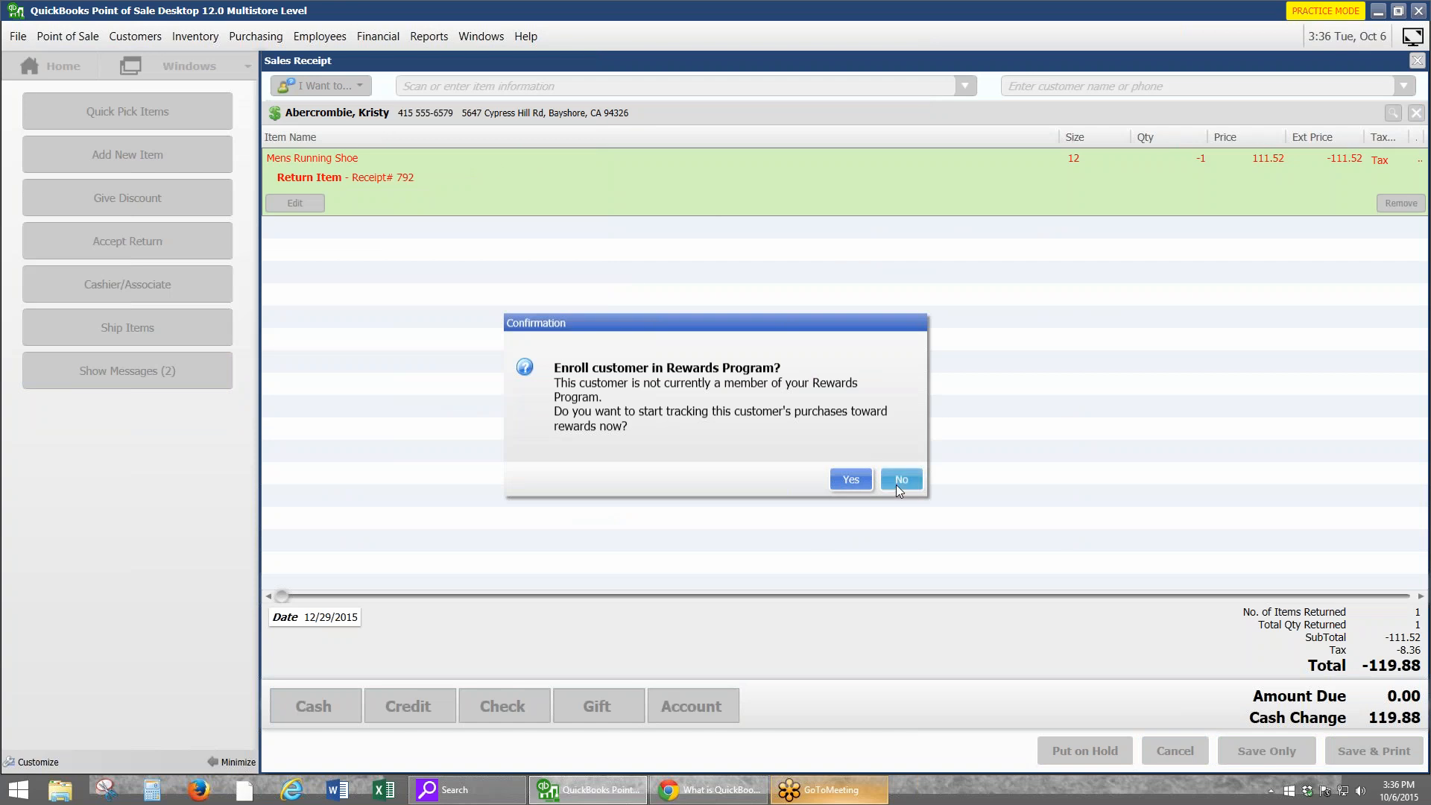
Decline rewards enrollment, save the return without printing as a 119.88 cash refund, and go back to the home navigator
left_click(899, 482)
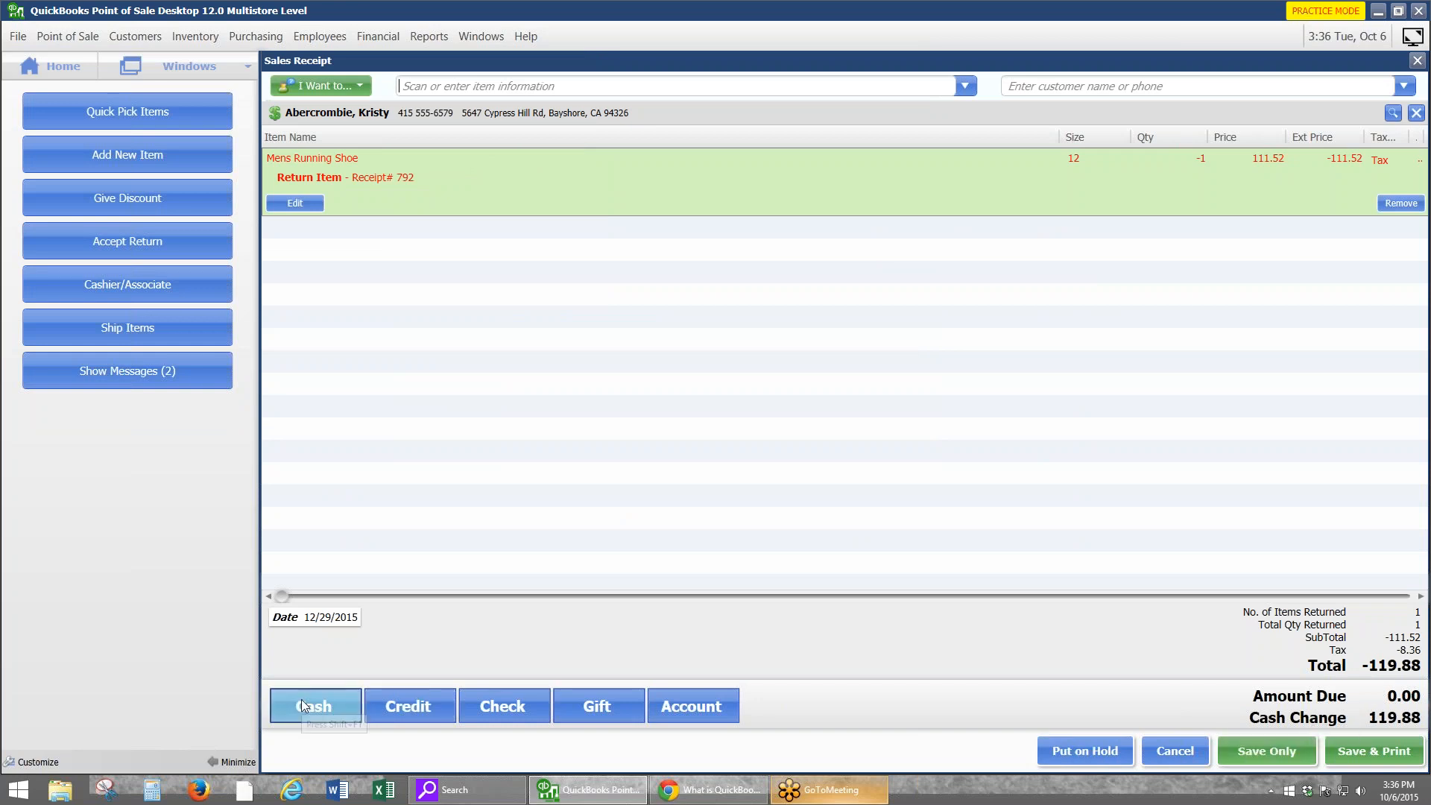
left_click(1268, 750)
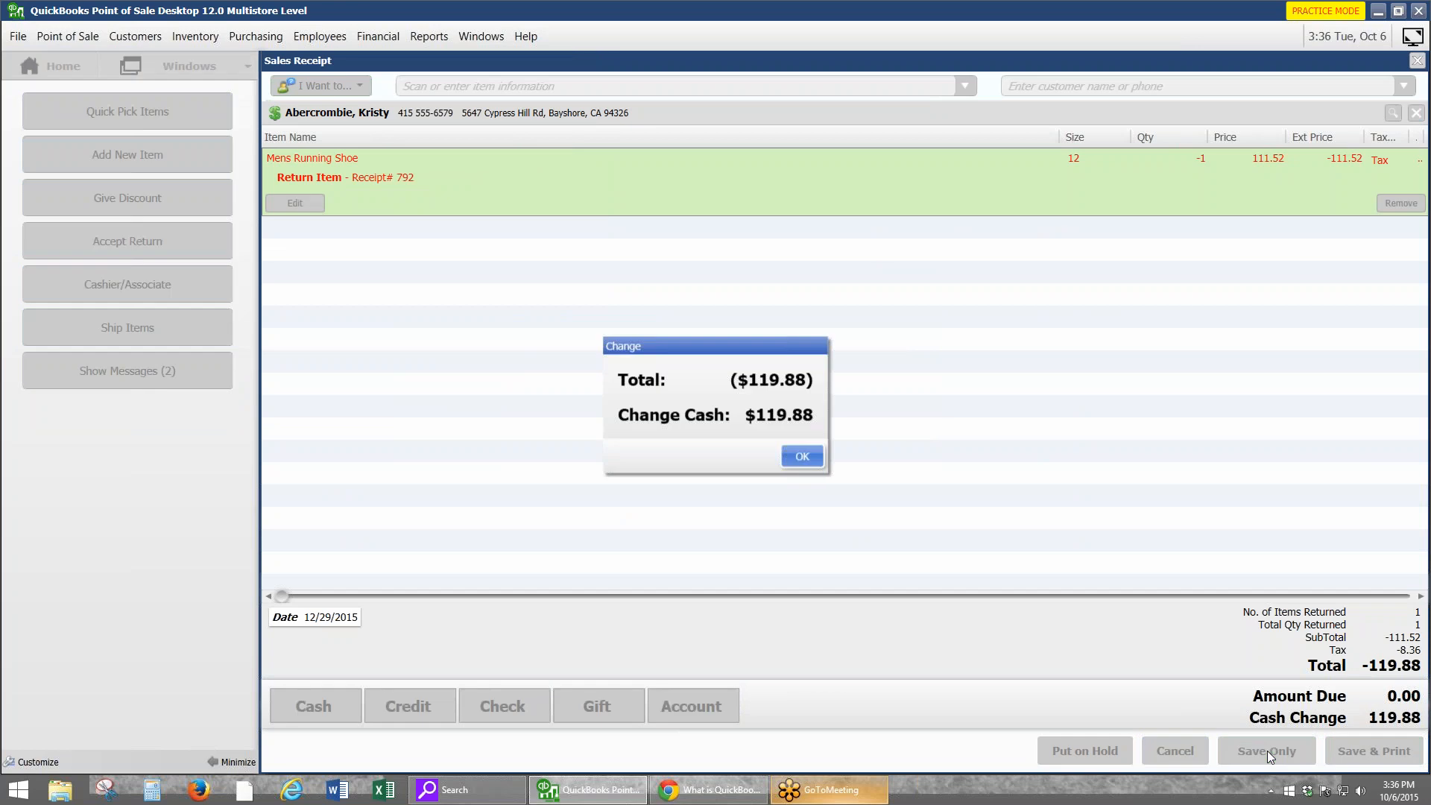
left_click(808, 454)
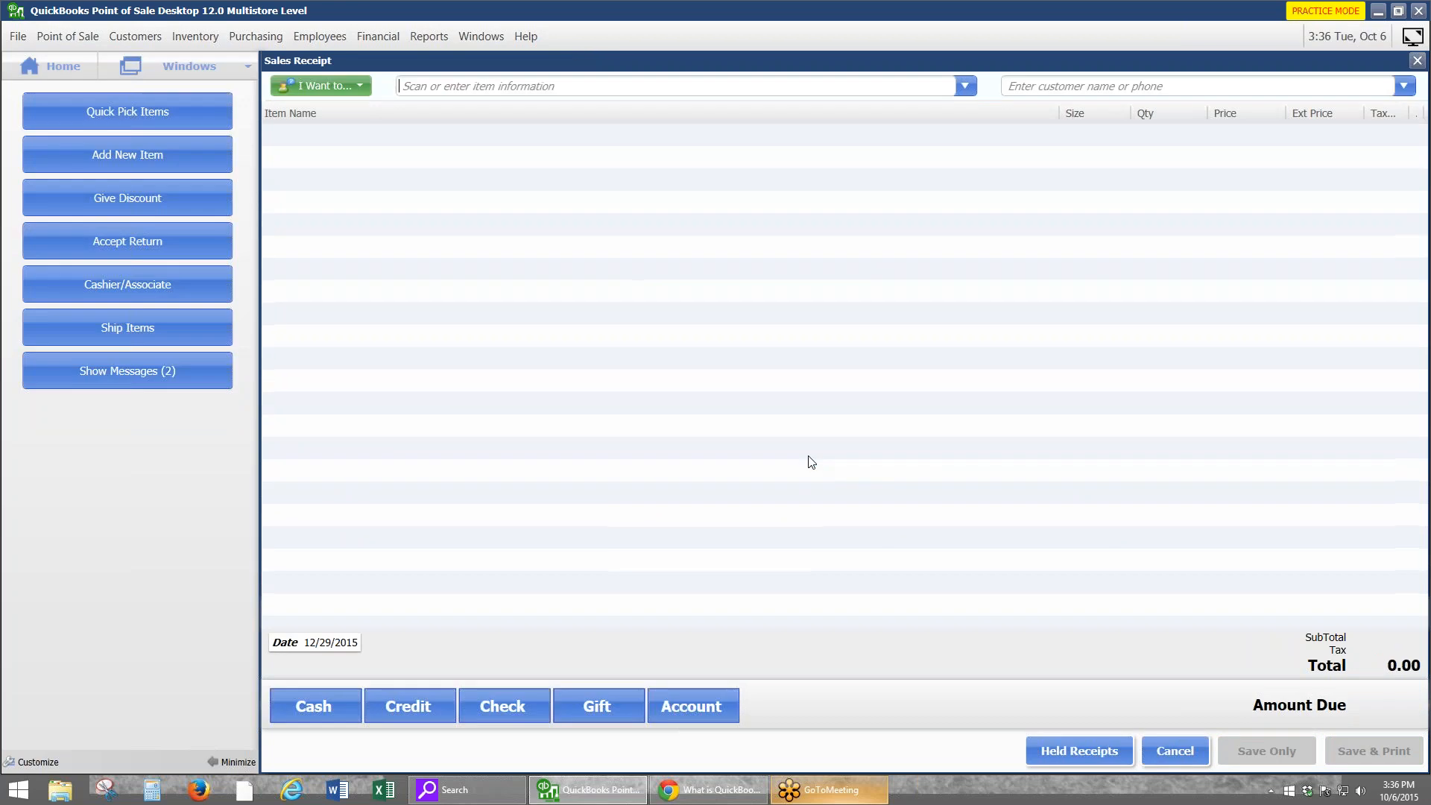
left_click(53, 68)
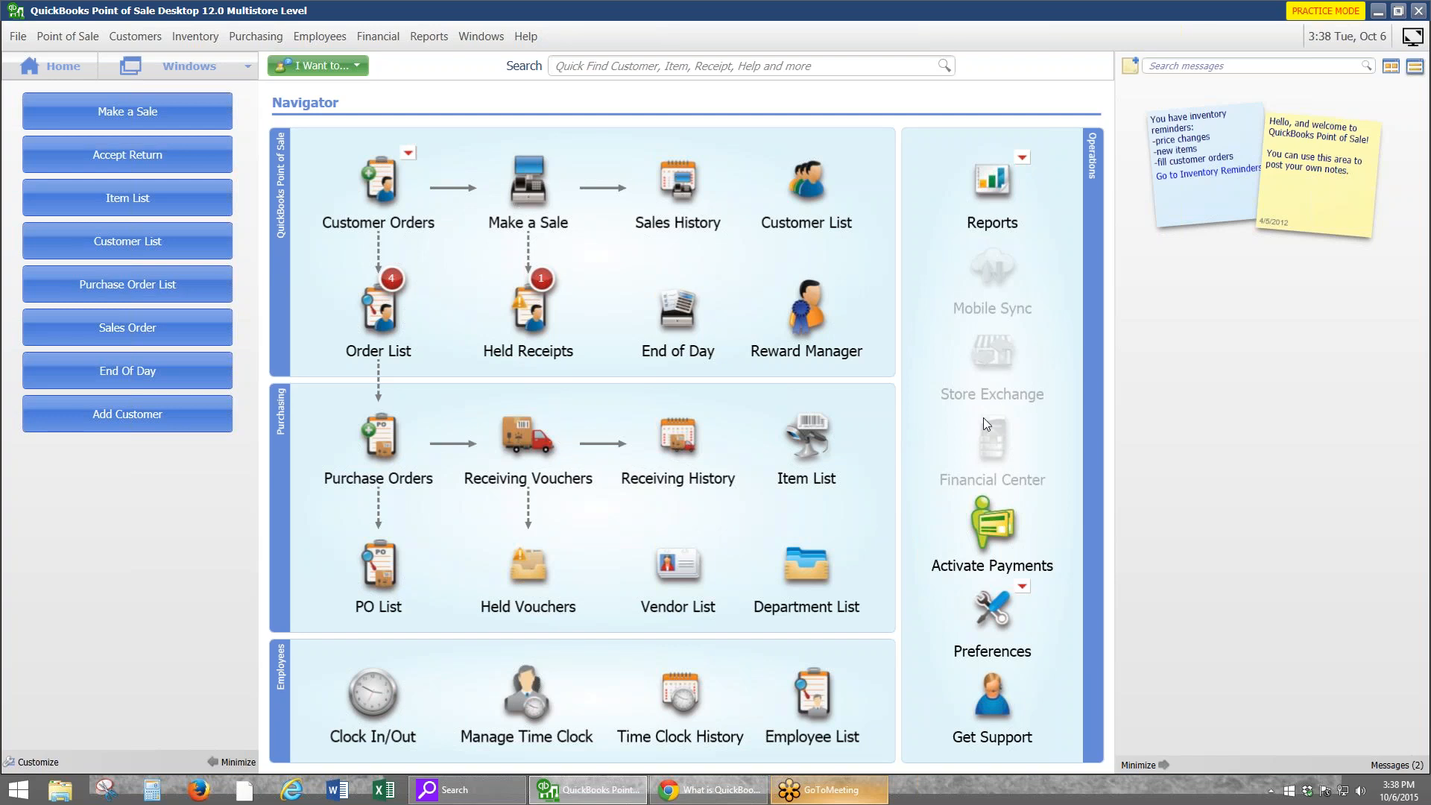
Examine the employee security rights granted to the Owner, Manager, Assistant Manager and Associate groups, and close the list
left_click(319, 36)
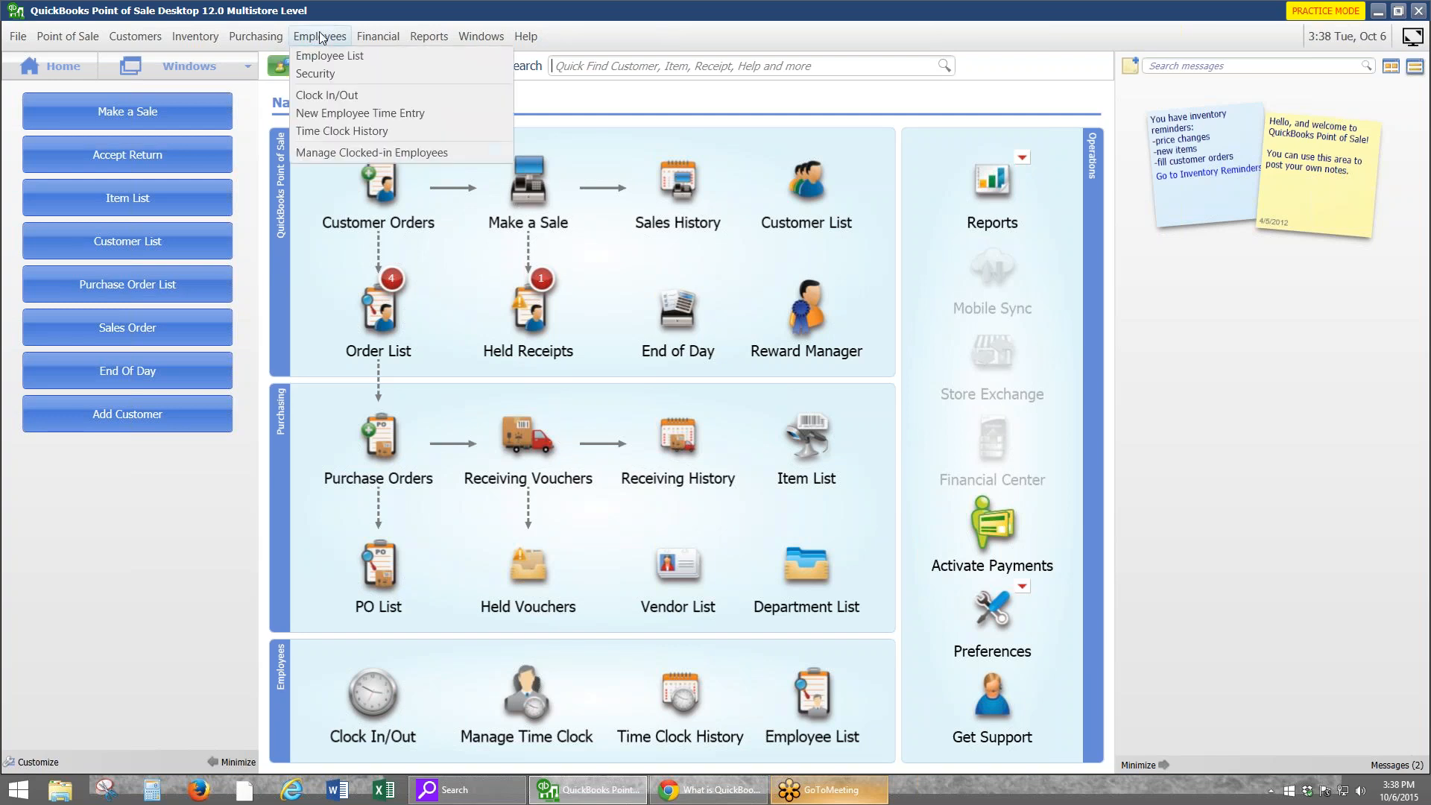
left_click(324, 79)
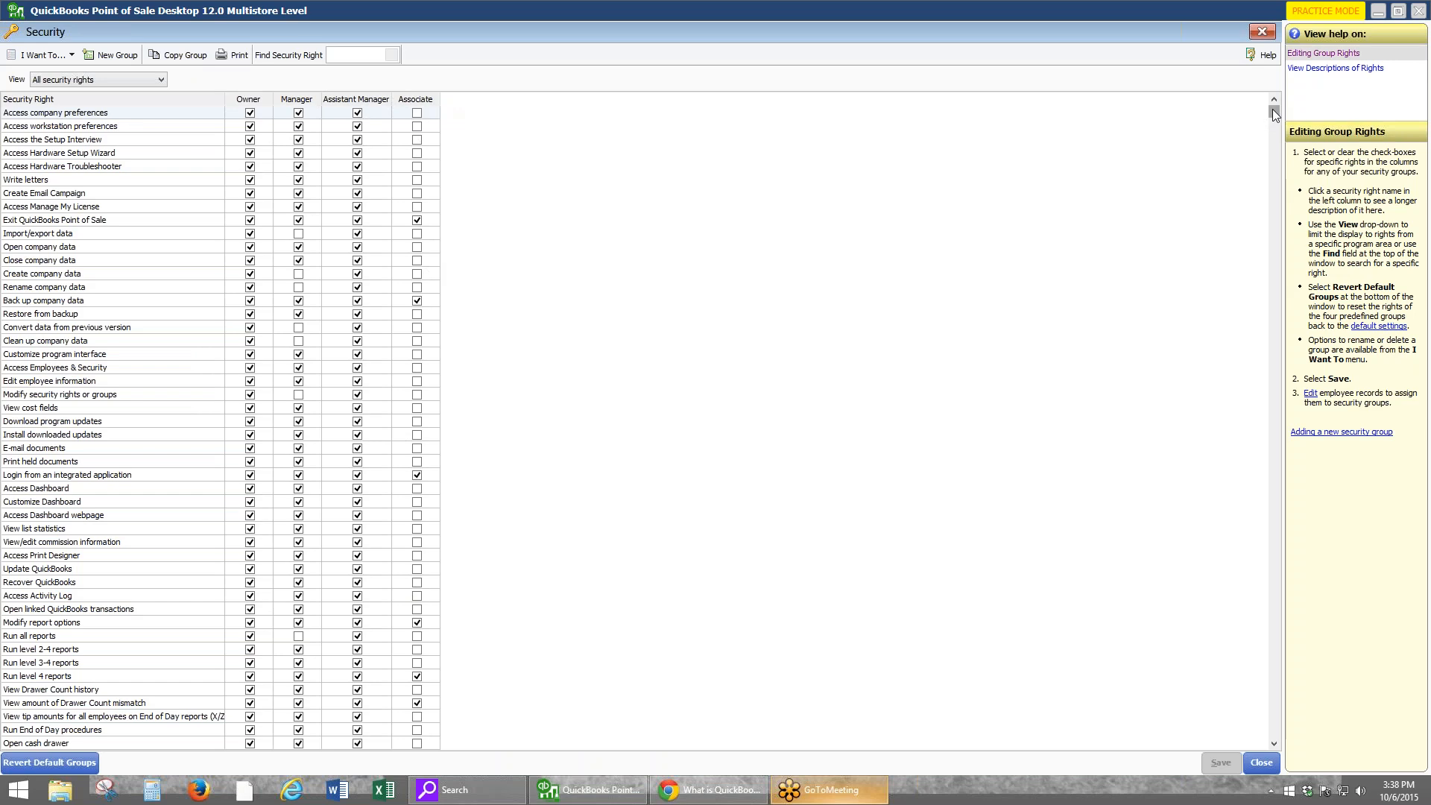
left_click_drag(1272, 110, 1270, 433)
scroll(1270, 432, "down", 2)
scroll(1272, 438, "down", 4)
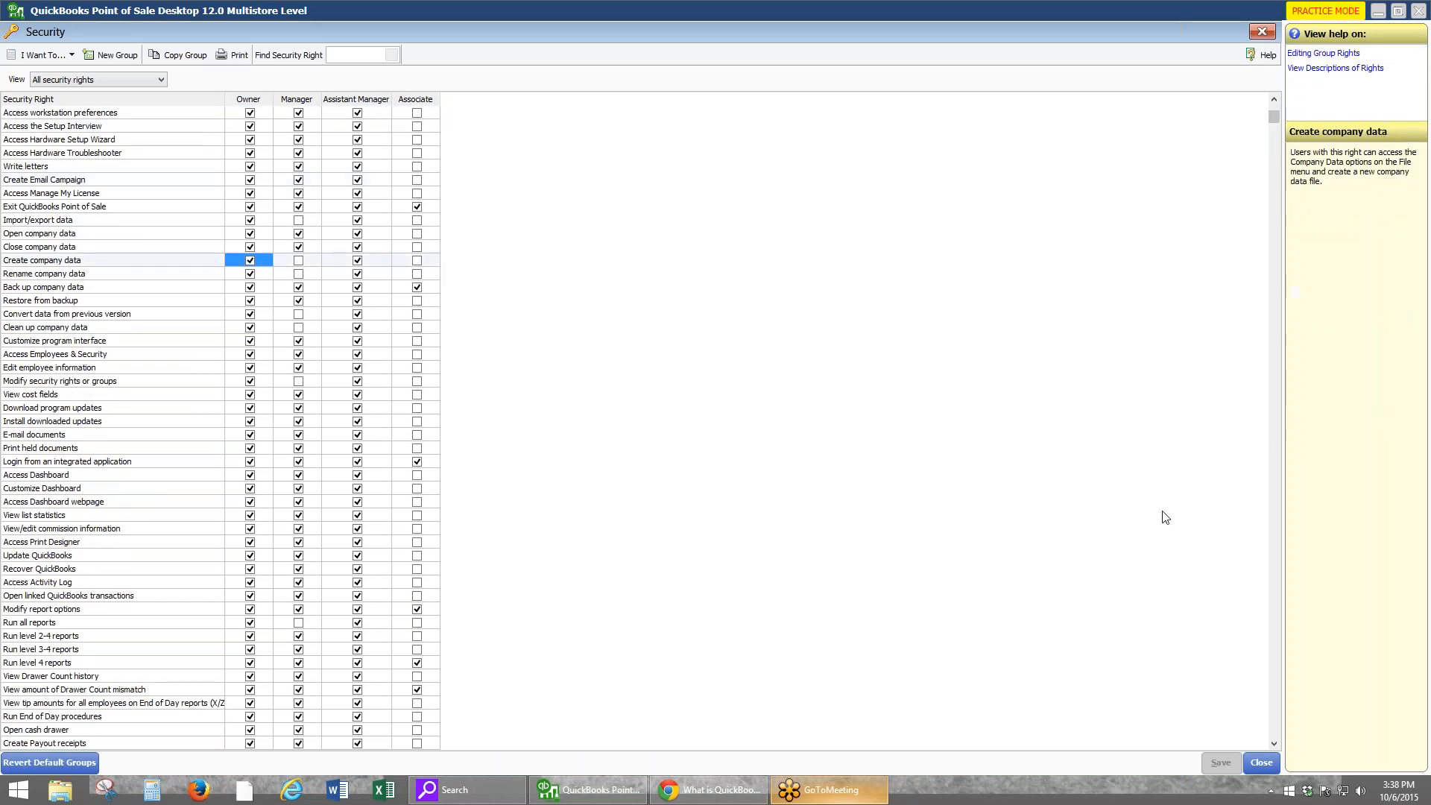
left_click_drag(1279, 121, 1275, 729)
scroll(171, 701, "down", 7)
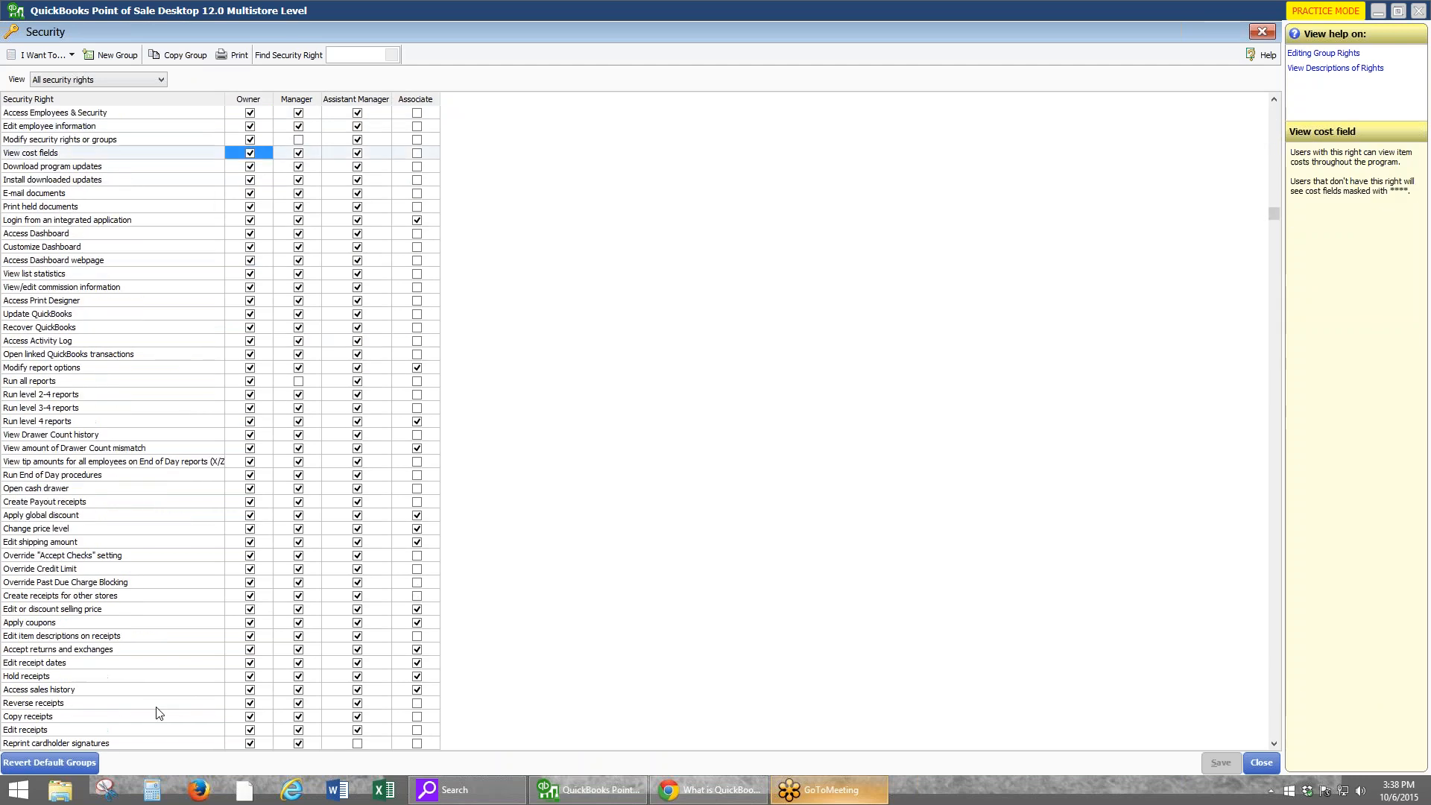
scroll(155, 645, "down", 17)
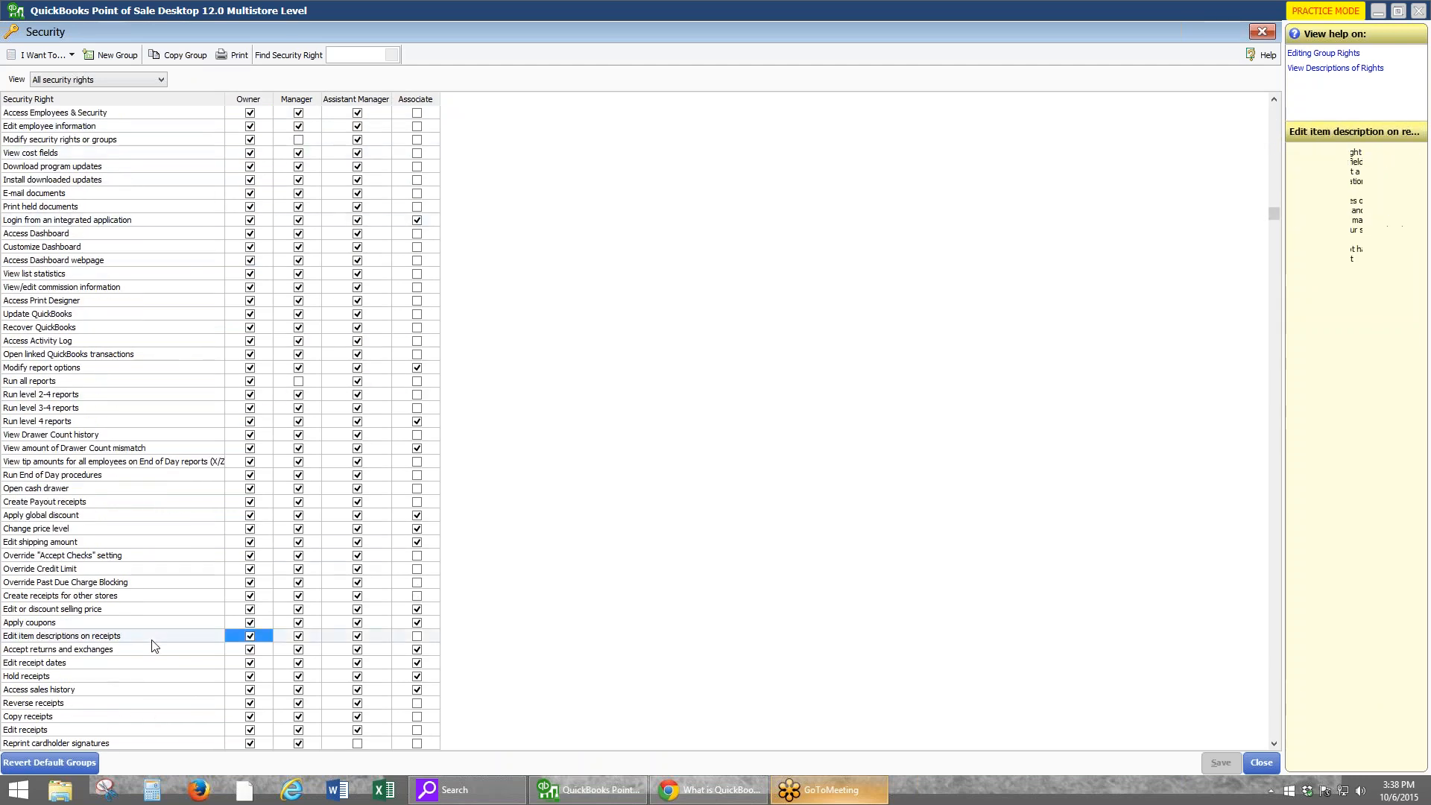
scroll(154, 646, "down", 11)
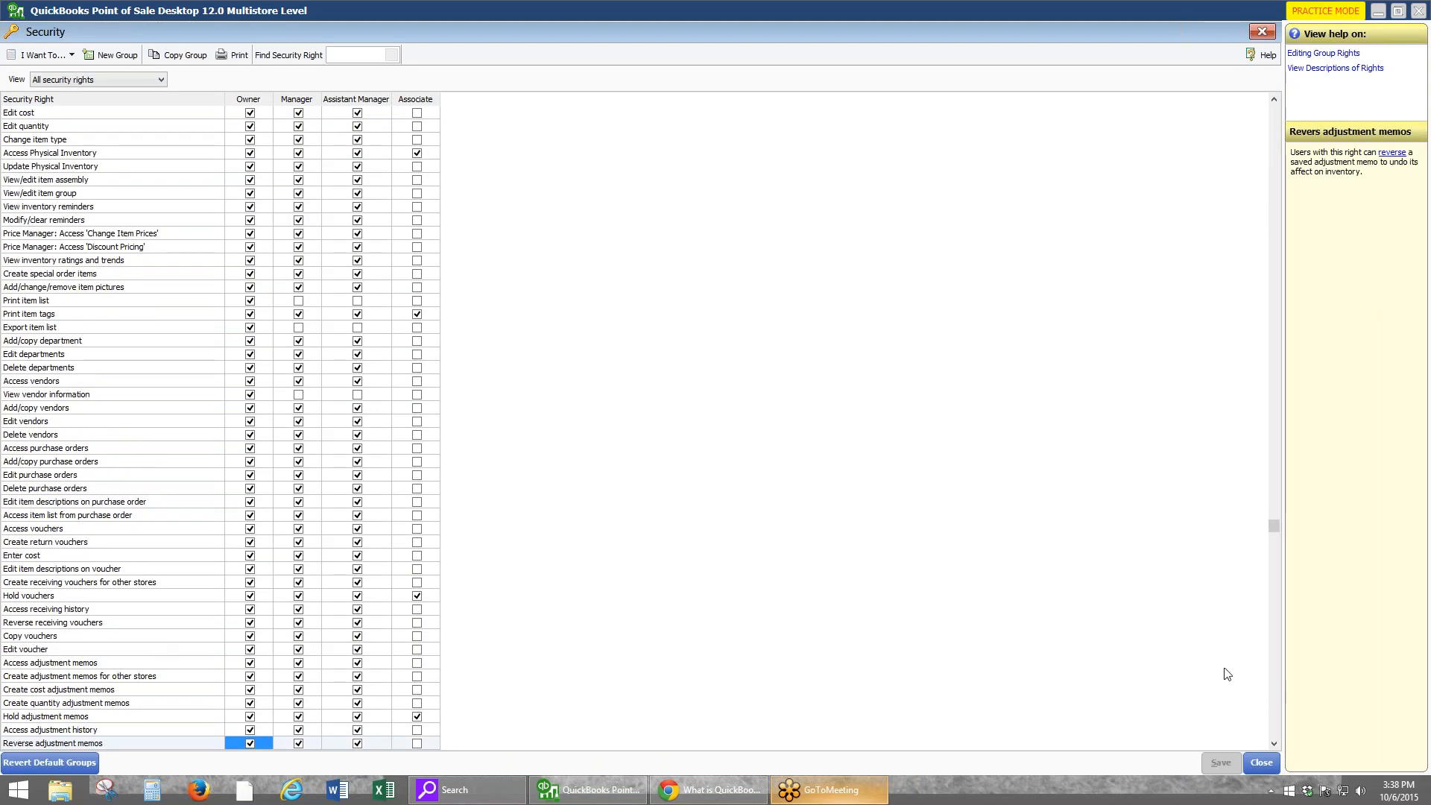
left_click(1263, 765)
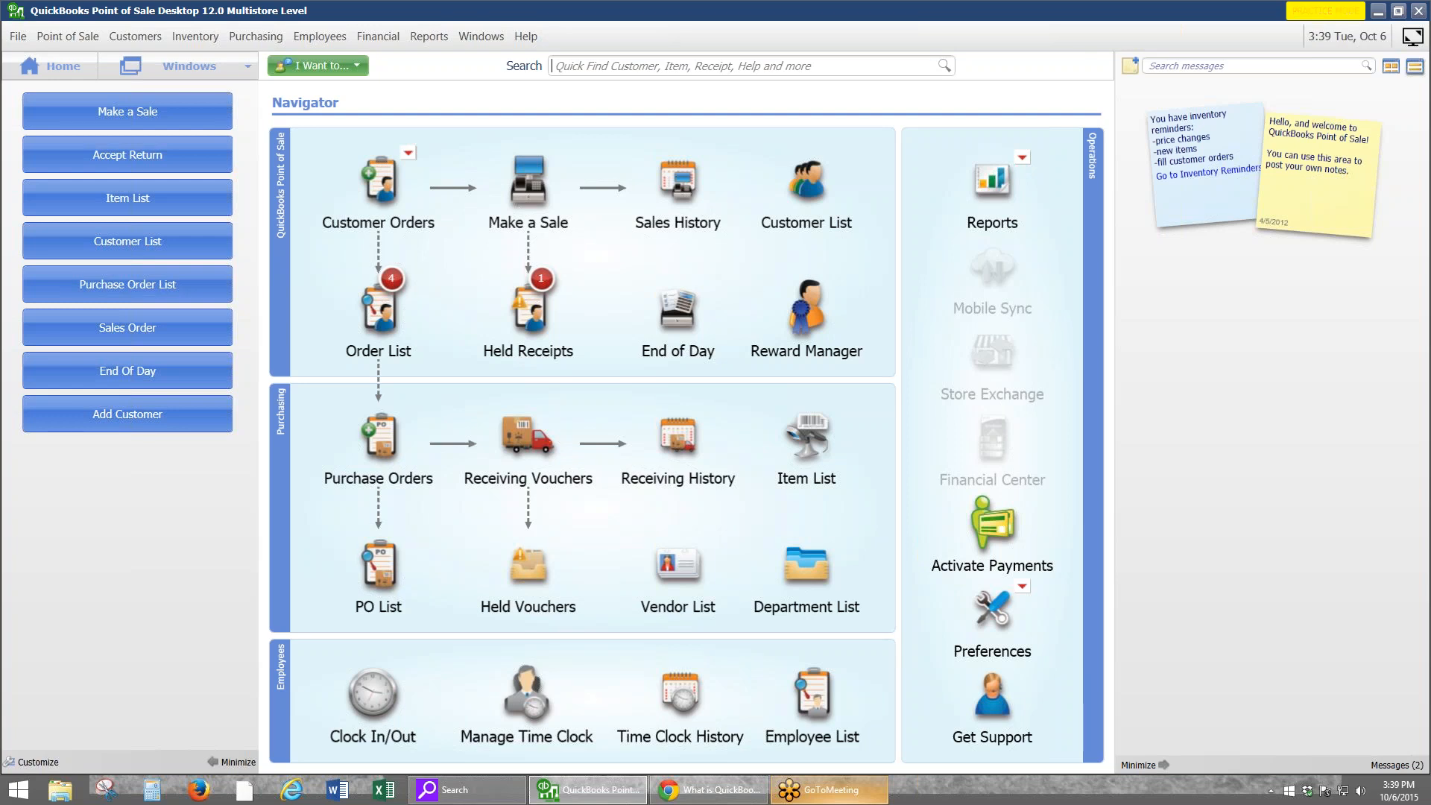
Open the inventory item list
left_click(103, 224)
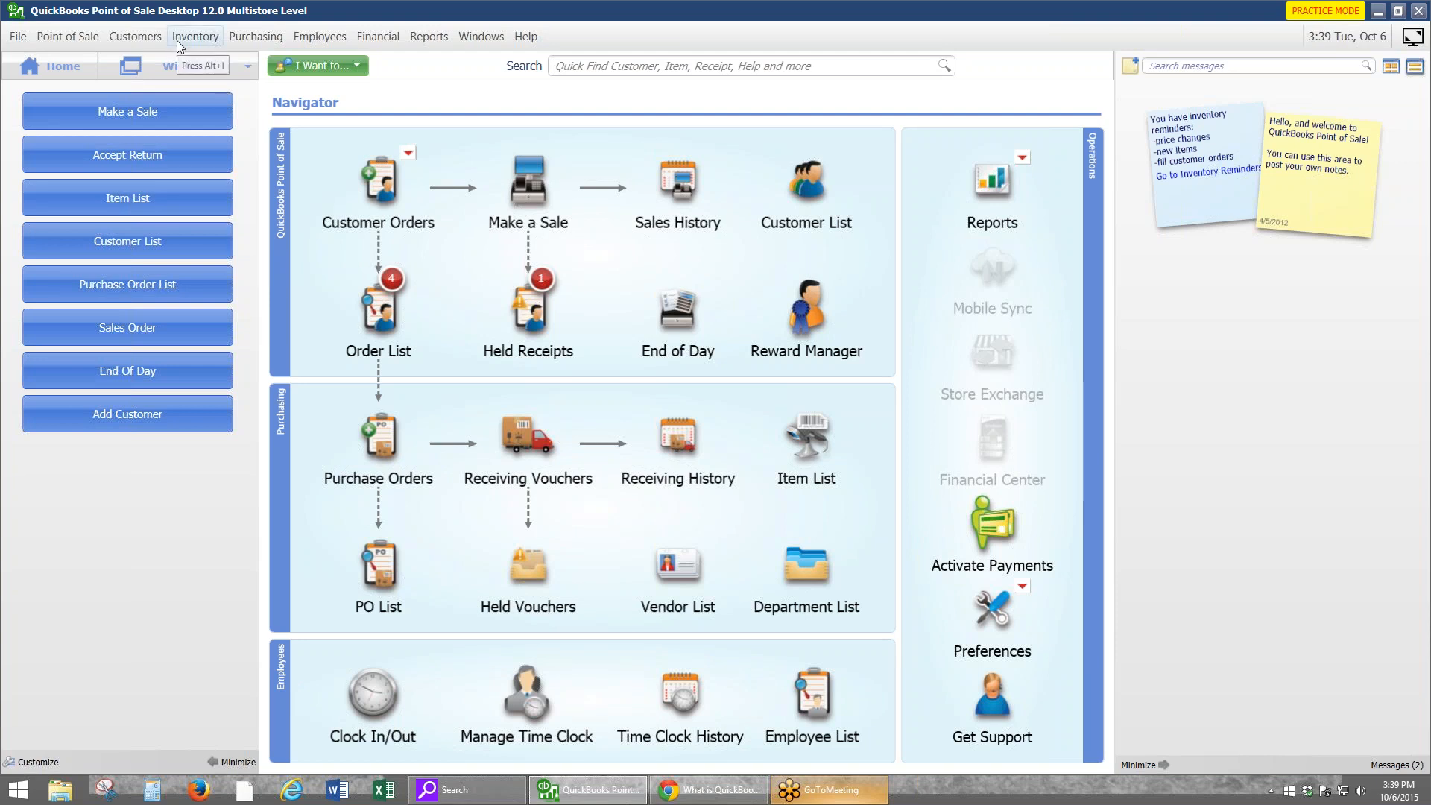
left_click(122, 203)
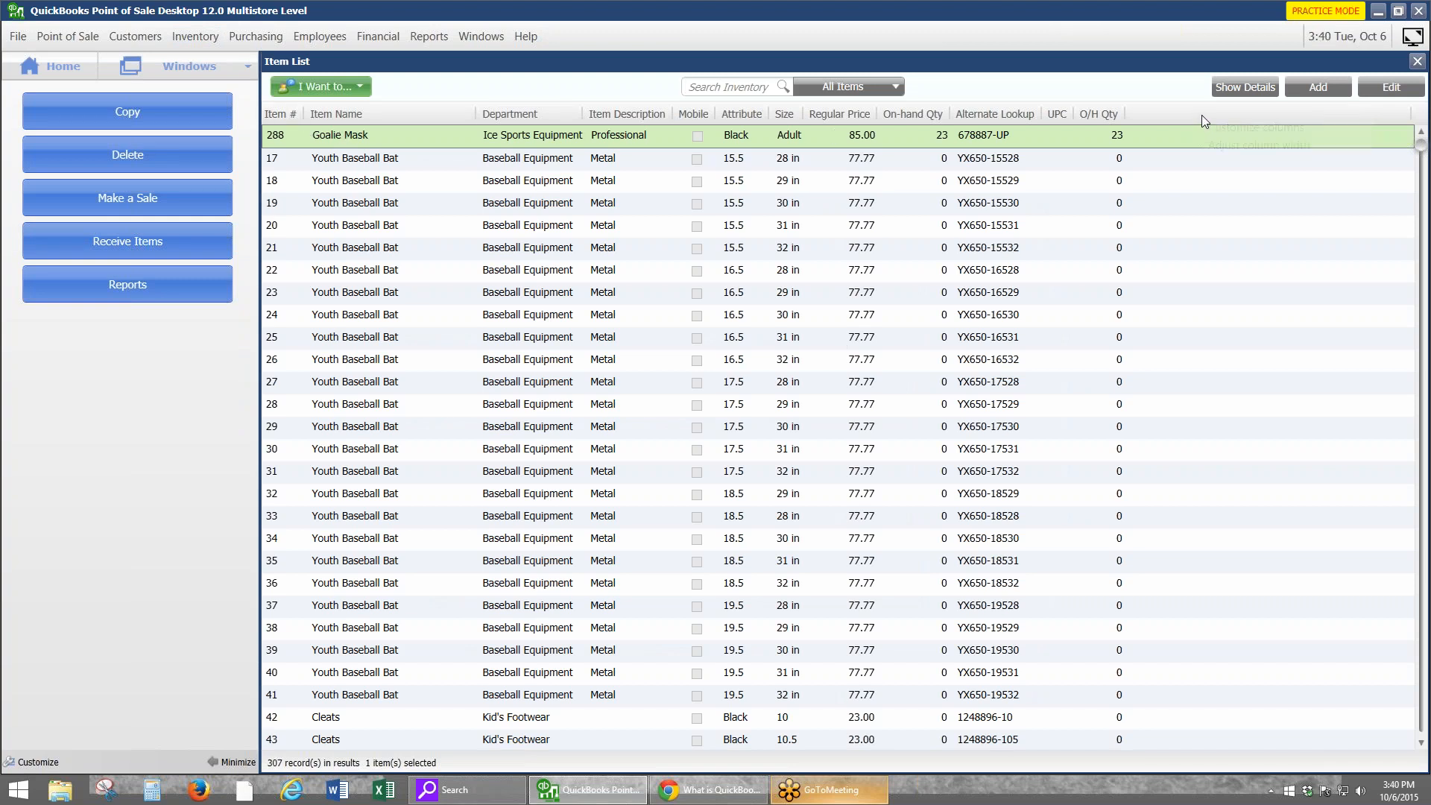
Add the Cost column to the item list and open the inventory details of the Goalie Mask
right_click(1202, 115)
left_click(1212, 129)
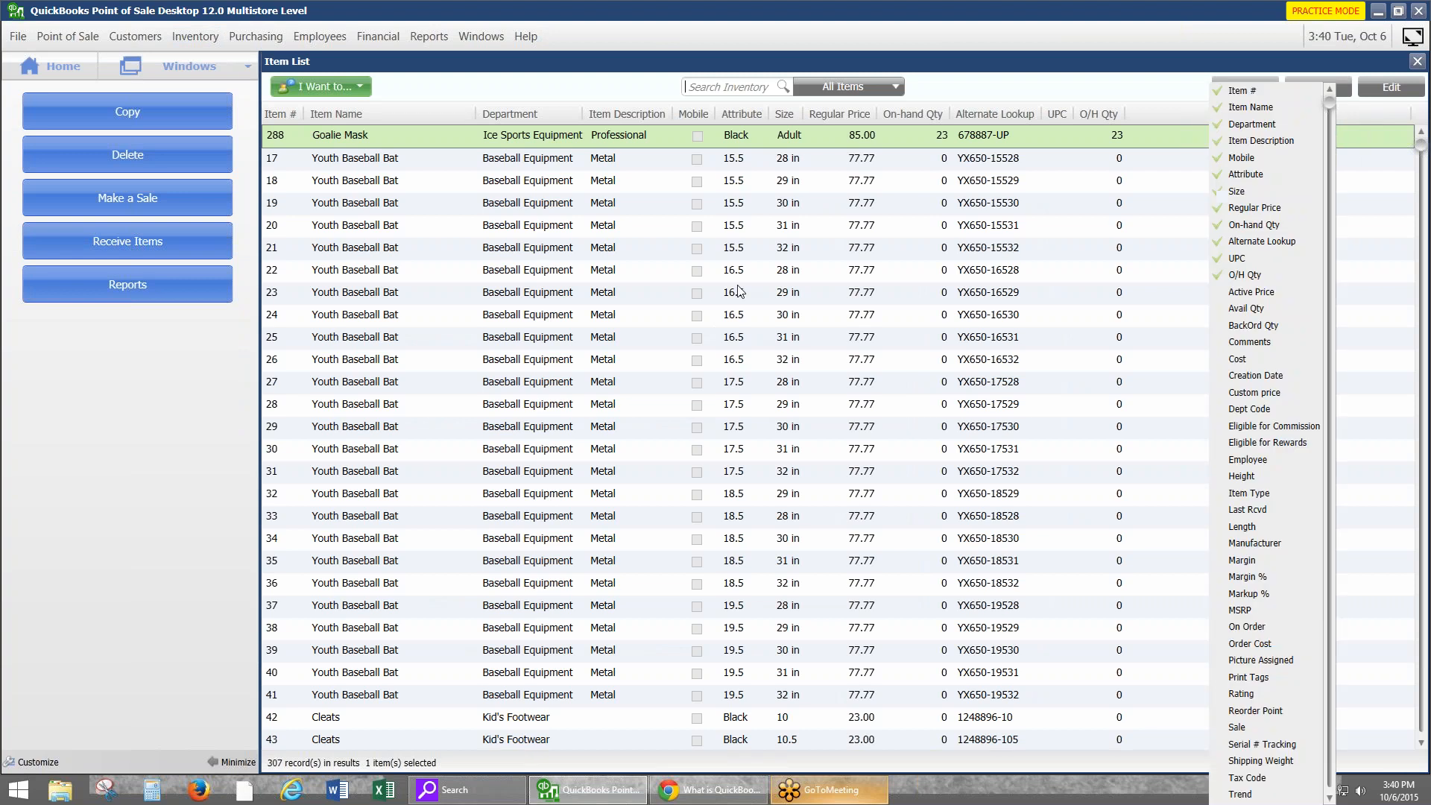
left_click(1230, 361)
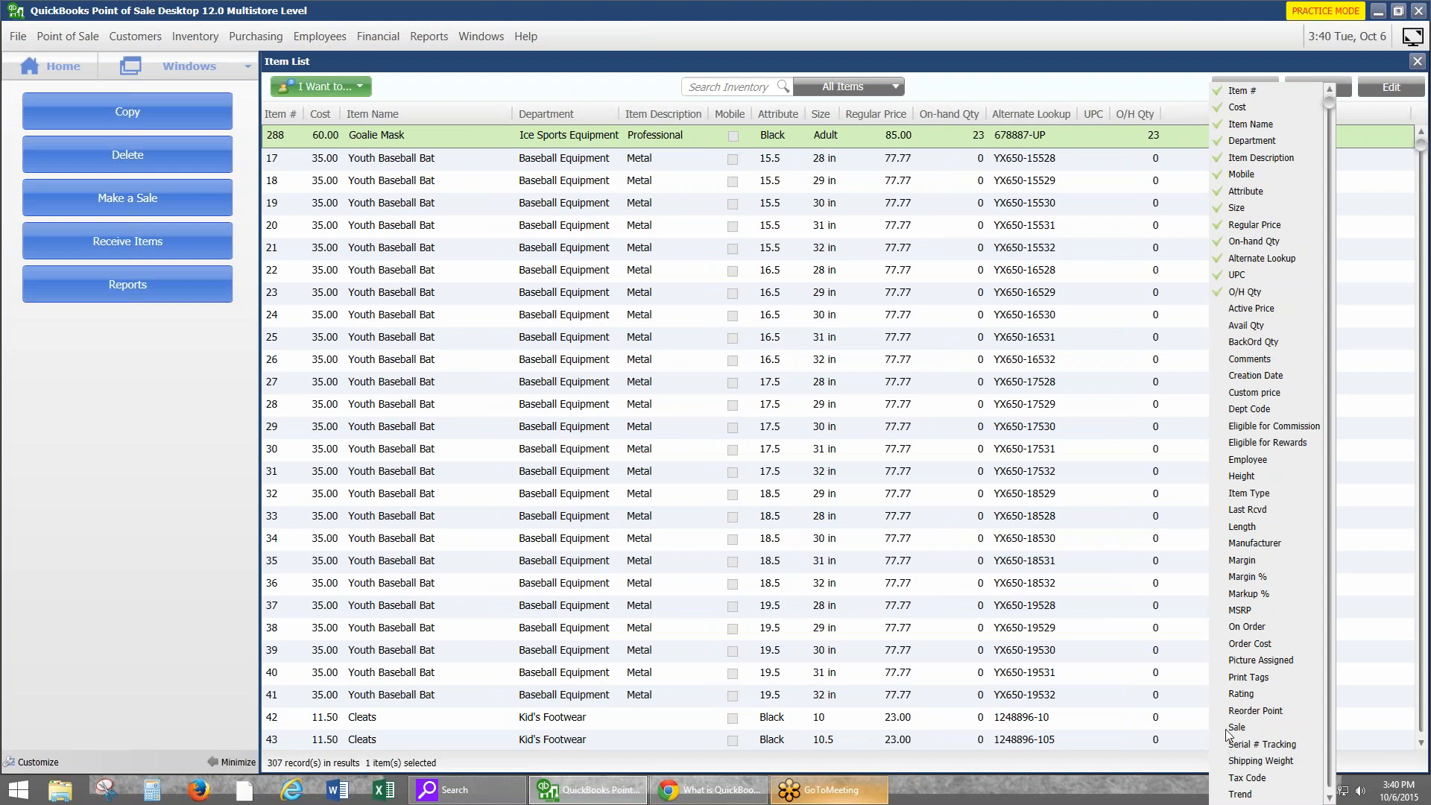
left_click(370, 142)
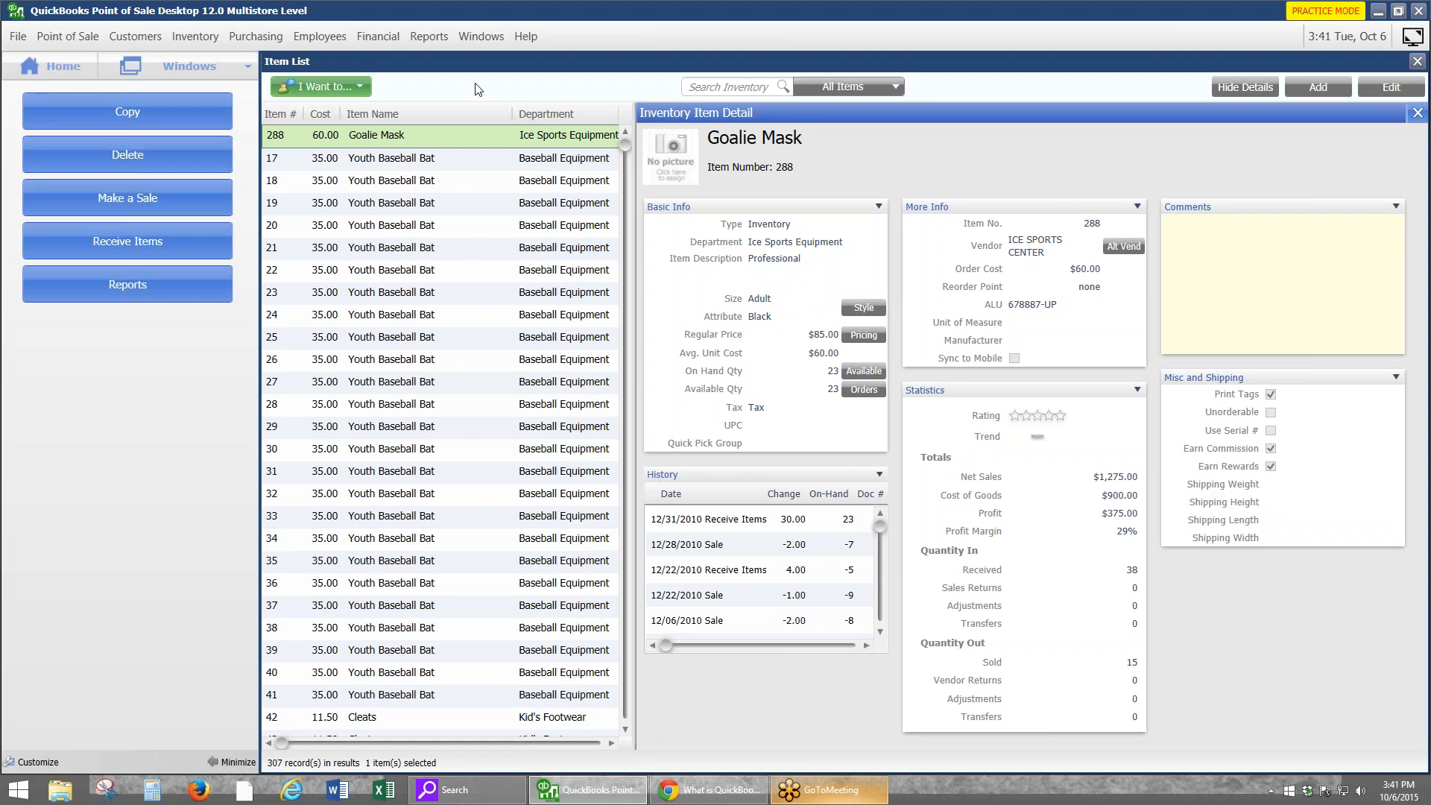
View the customer list with the first customer's details and history, and return to the home navigator
left_click(62, 72)
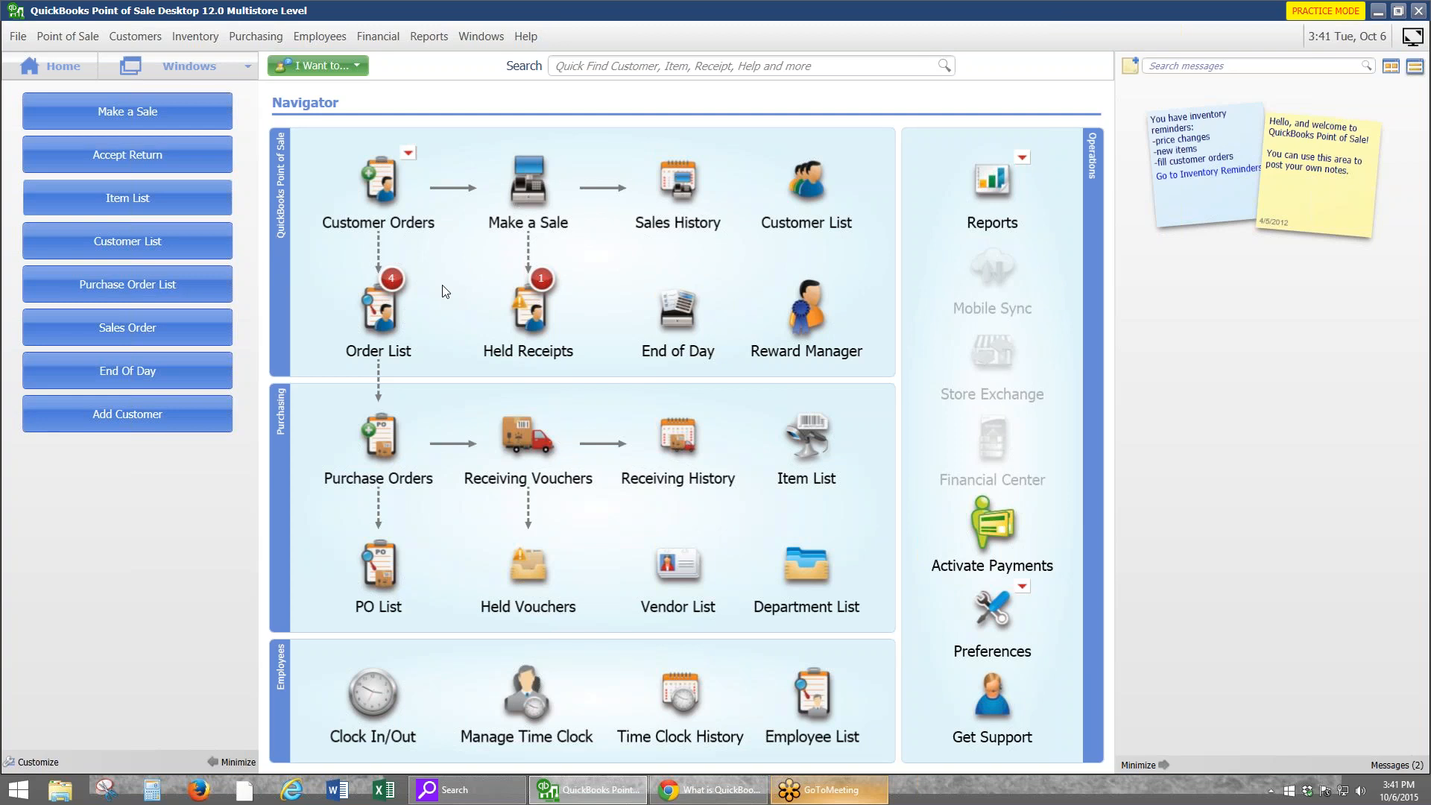
left_click(86, 241)
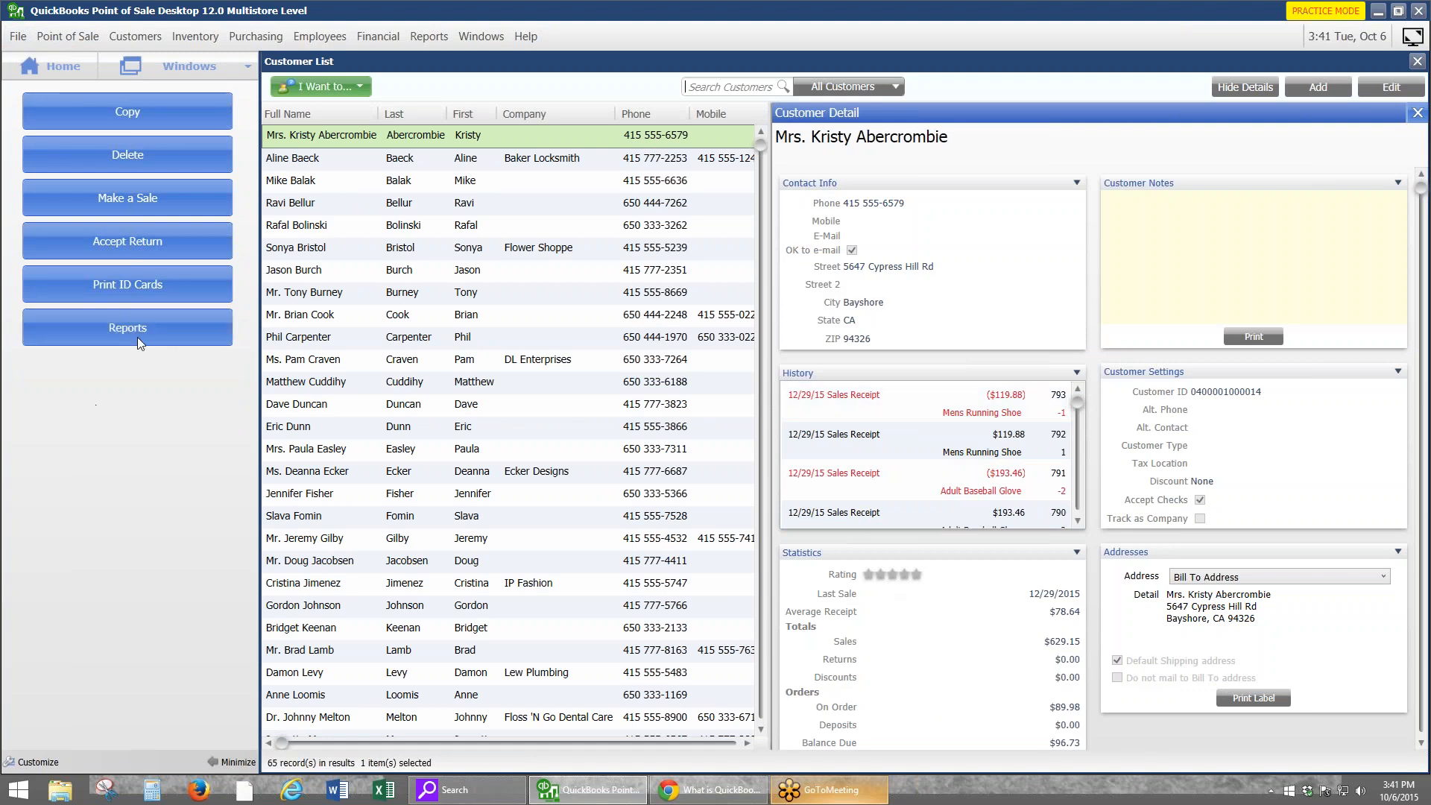
left_click(55, 64)
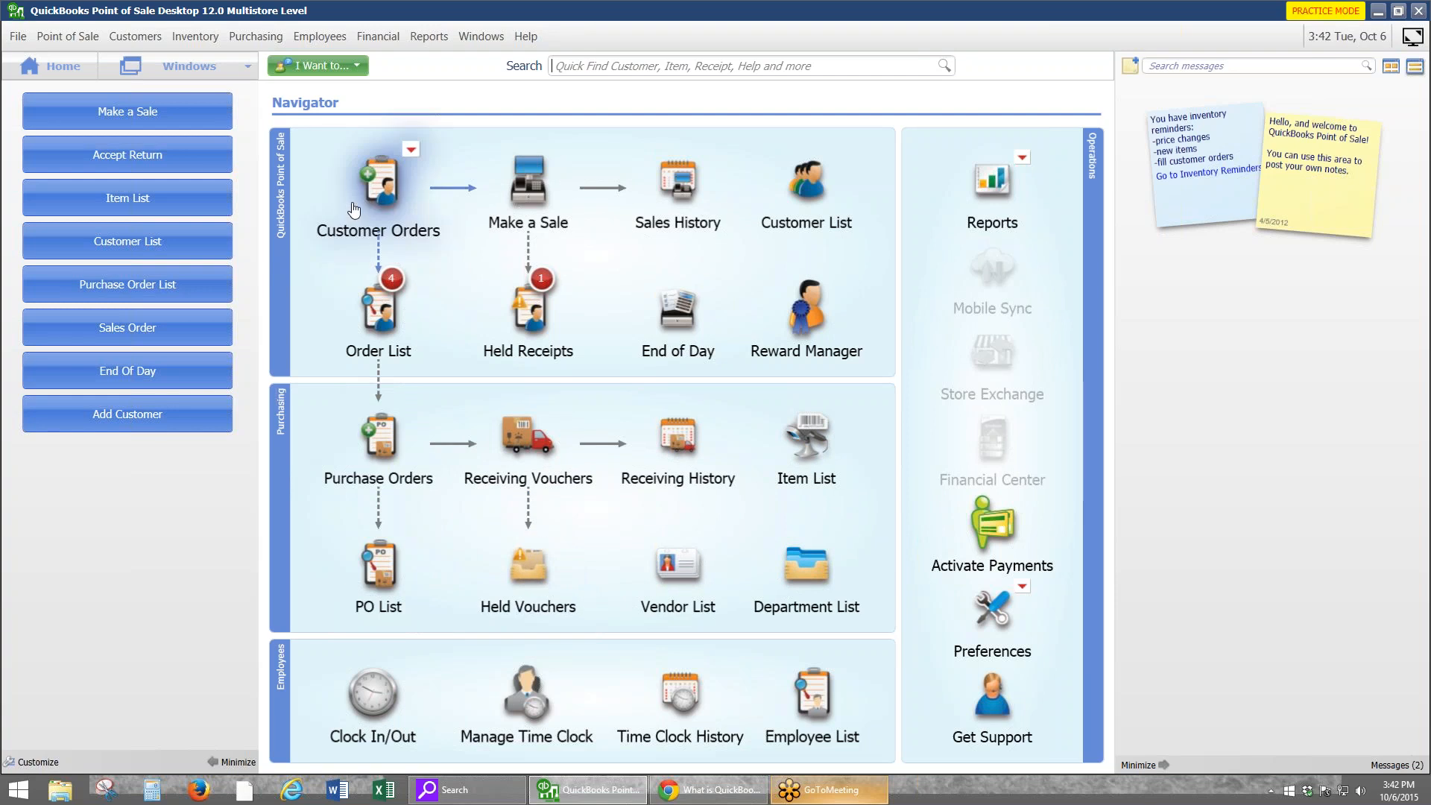
Start a new sales order from the customer orders and add the left-handed 11 1/2 Adult Baseball Glove to it
left_click(409, 152)
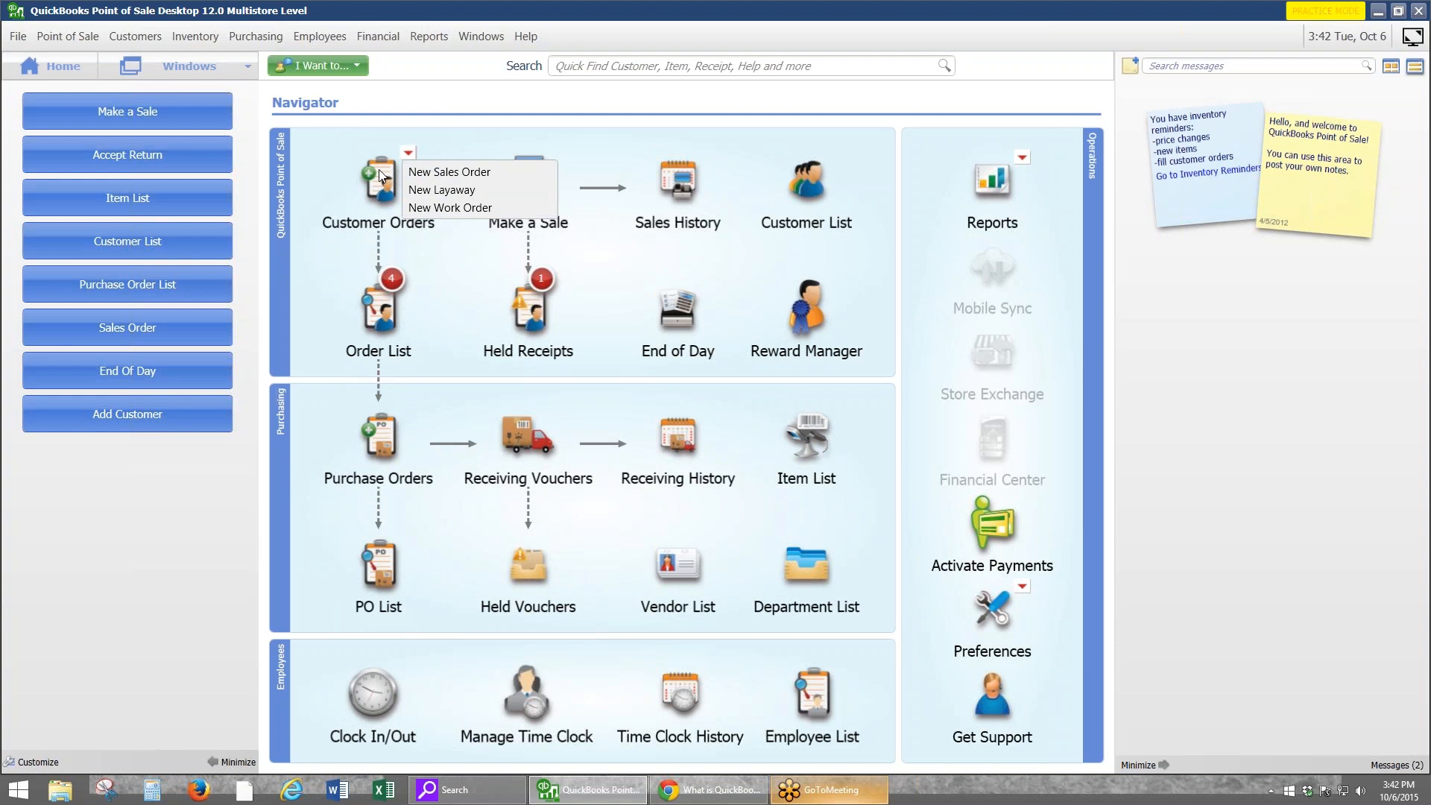
left_click(421, 173)
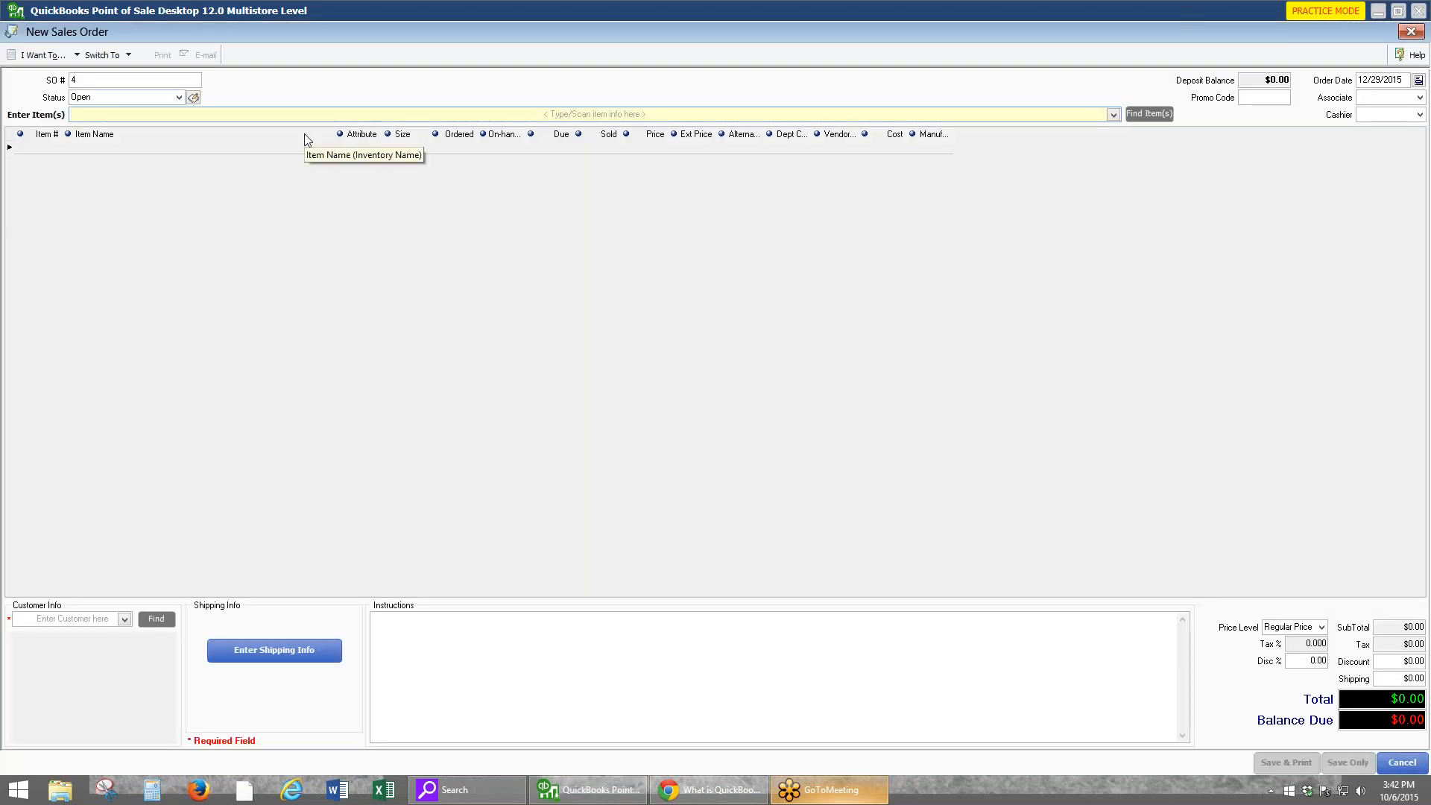
type("12")
left_click(147, 190)
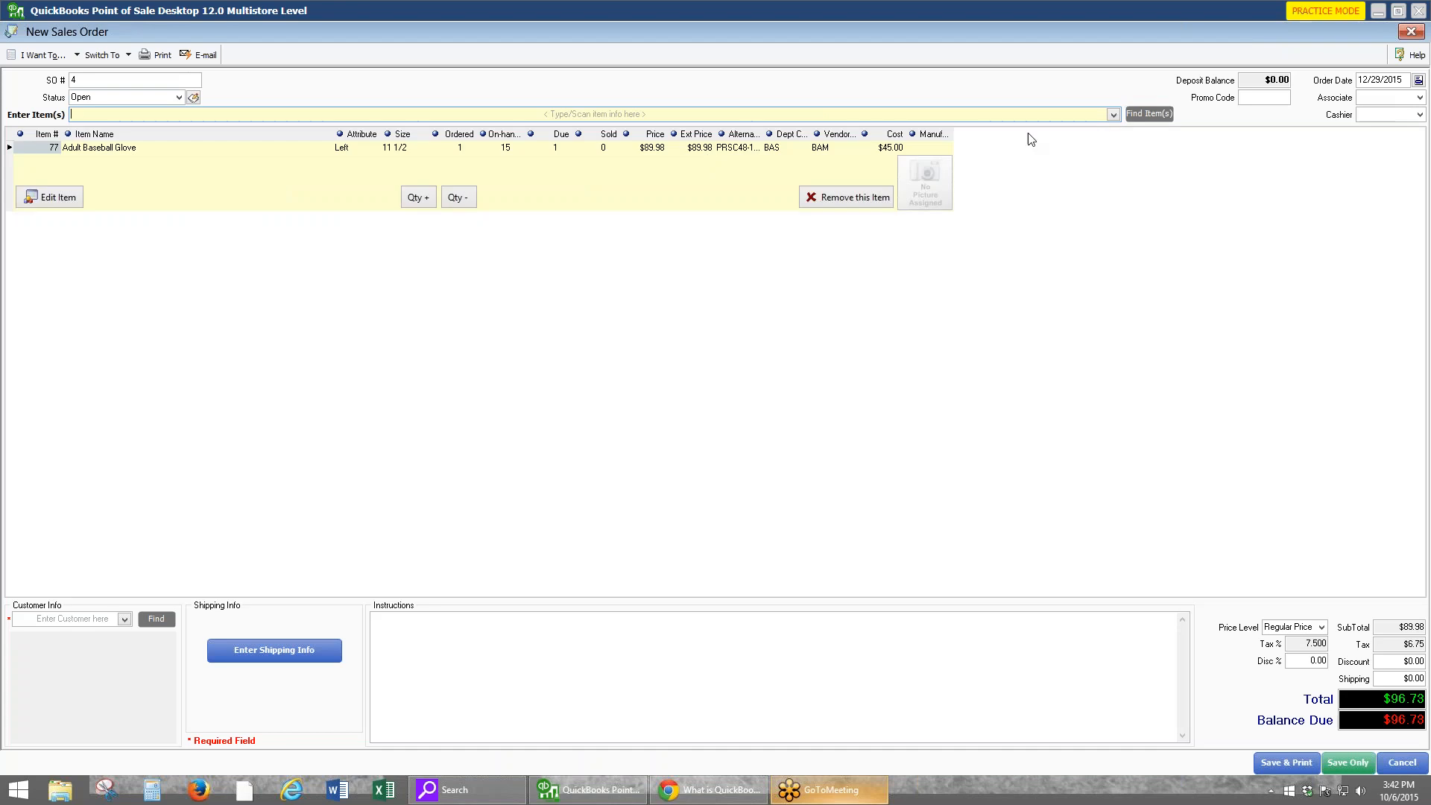
Raise the glove's ordered quantity to 10 and assign the first listed customer to the sales order
left_click(420, 197)
left_click(420, 196)
left_click(420, 197)
left_click(421, 196)
left_click(420, 197)
left_click(421, 197)
left_click(420, 196)
left_click(421, 196)
left_click(420, 197)
left_click(123, 619)
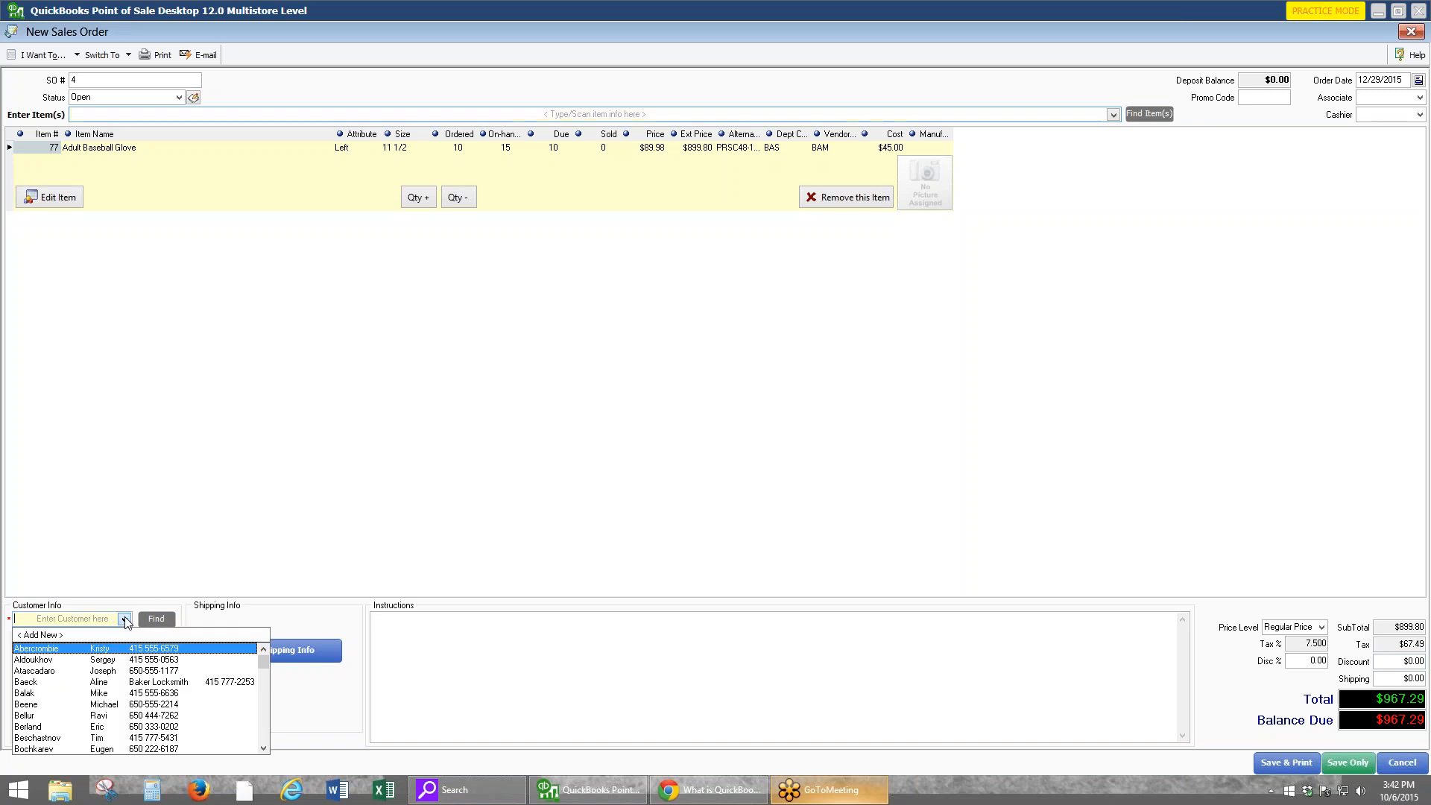
left_click(67, 649)
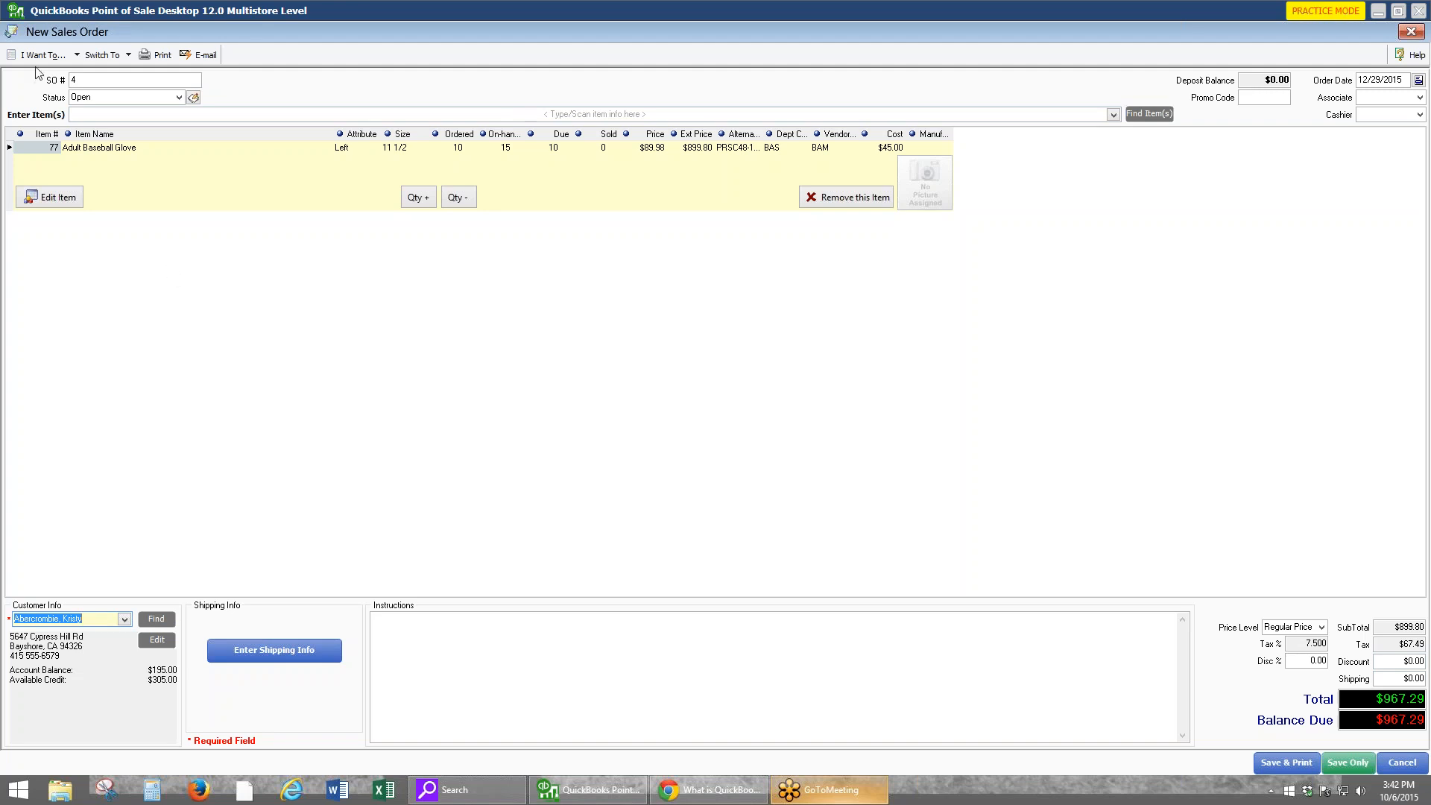
Take a $500.00 cash deposit on the sales order and save it without printing
left_click(58, 57)
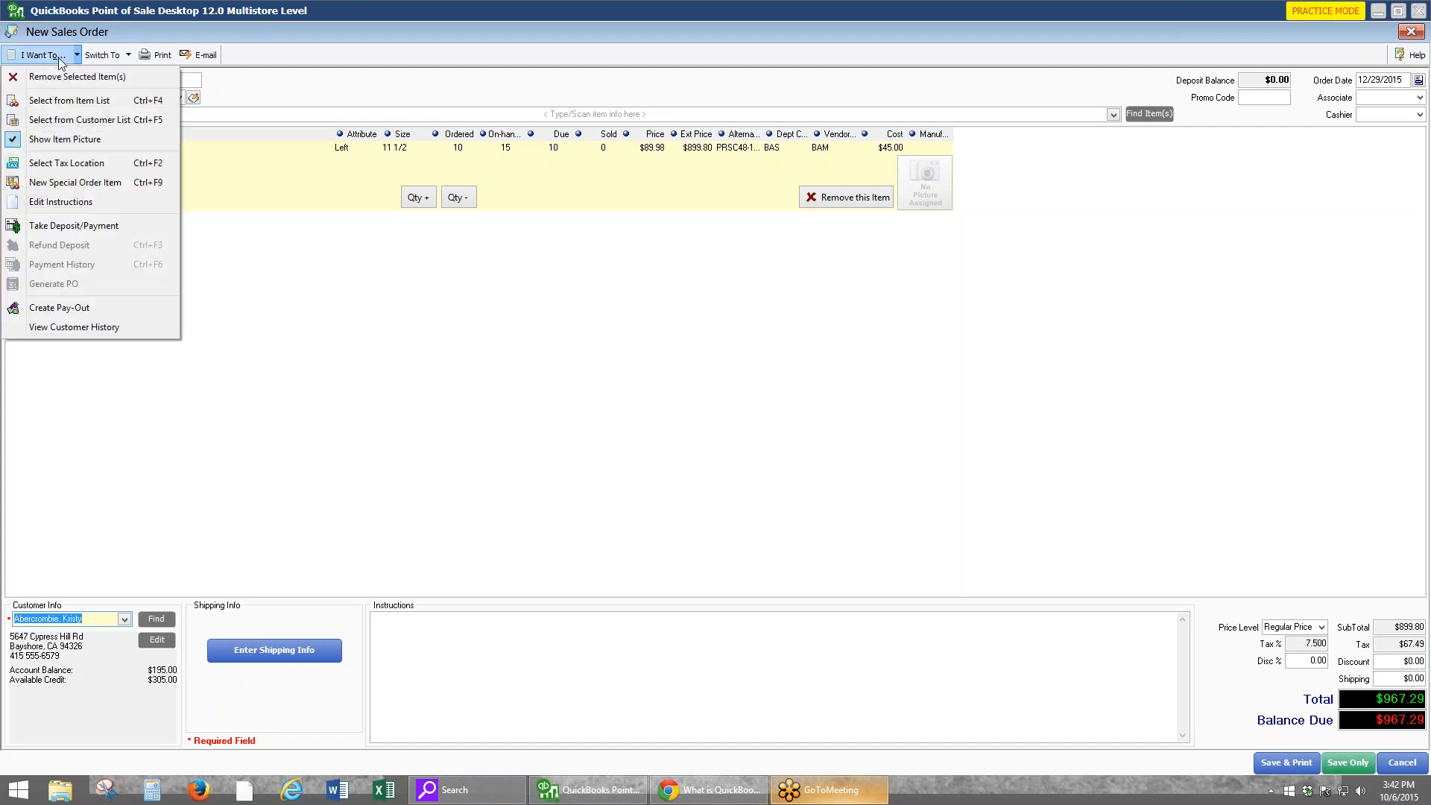
left_click(82, 228)
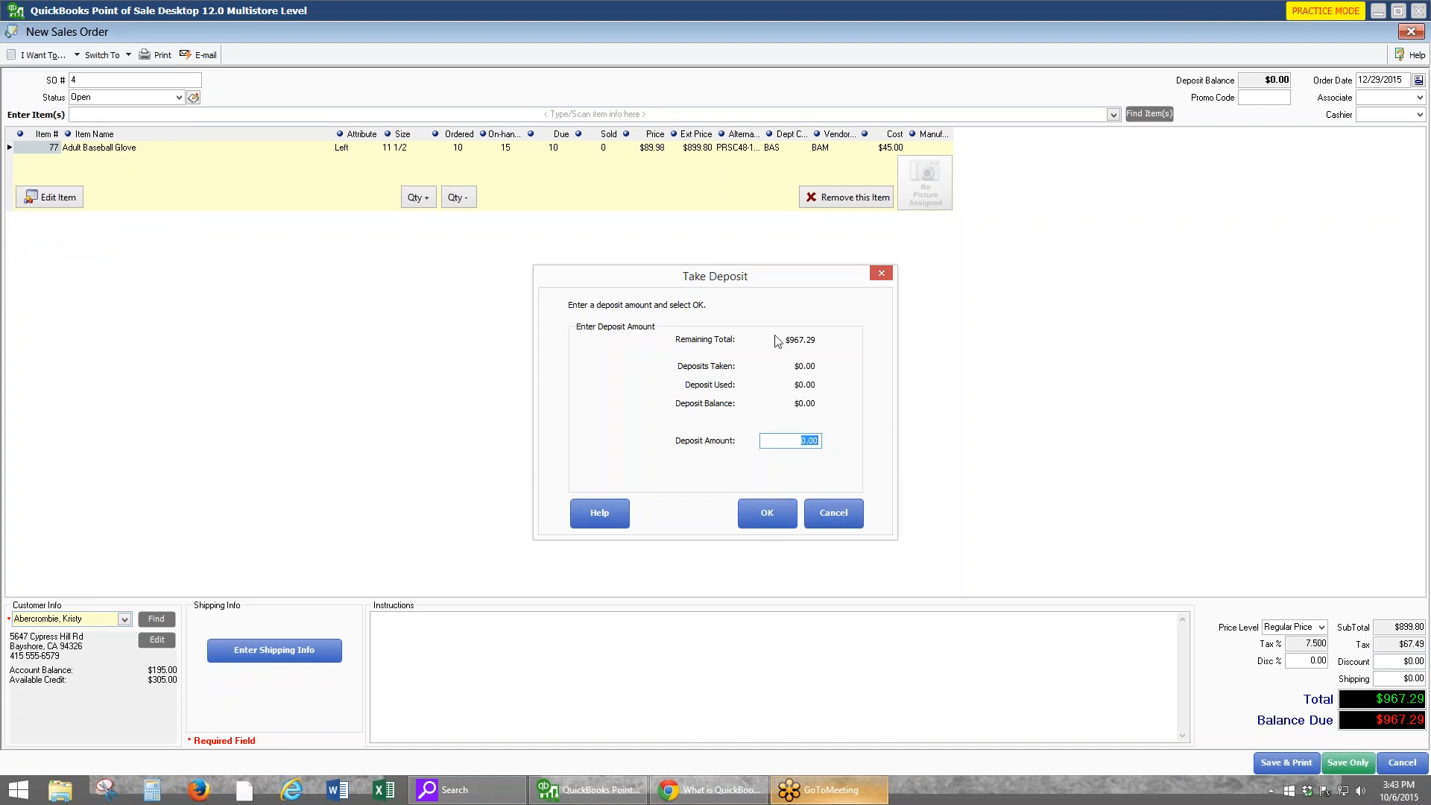
type("500.")
left_click(760, 518)
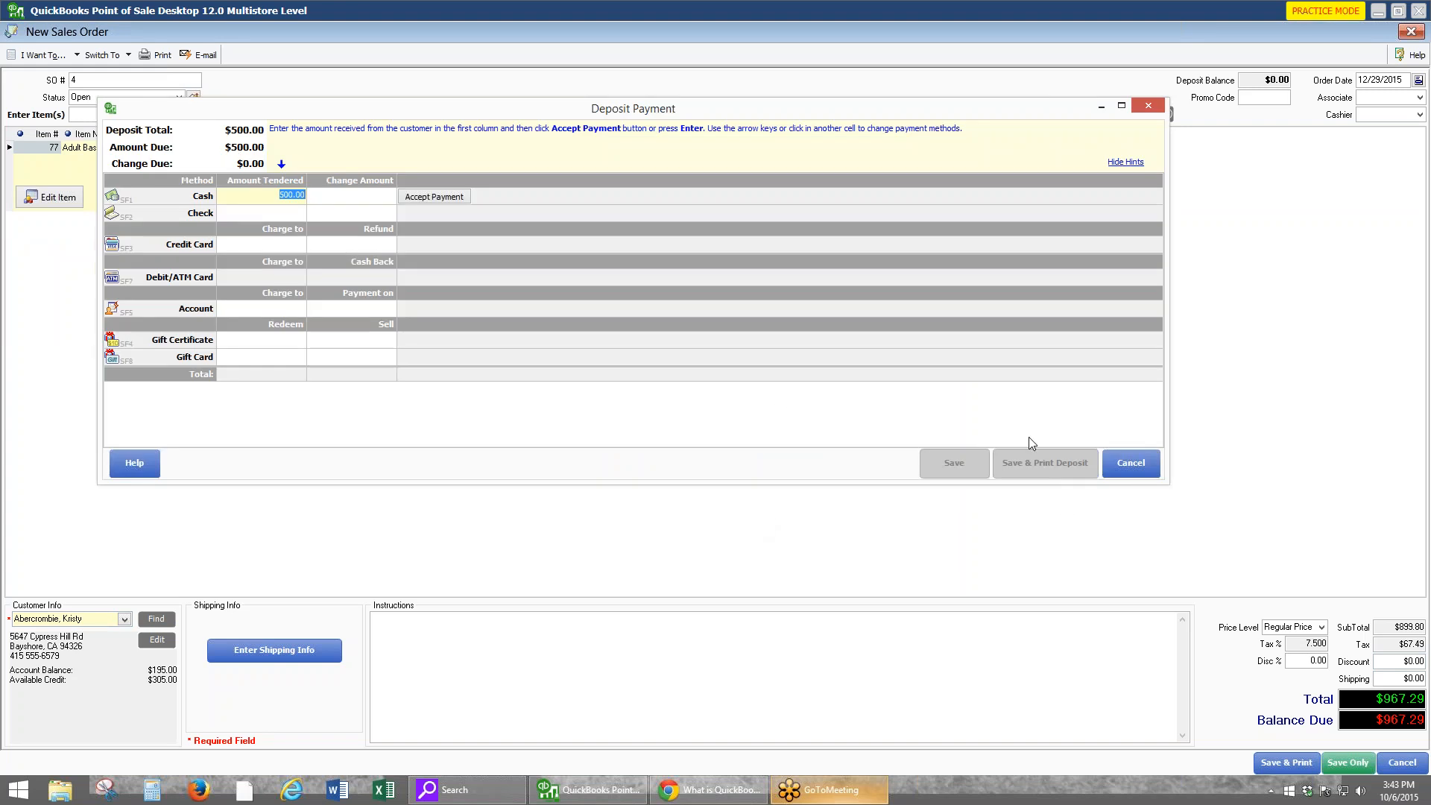
left_click(417, 201)
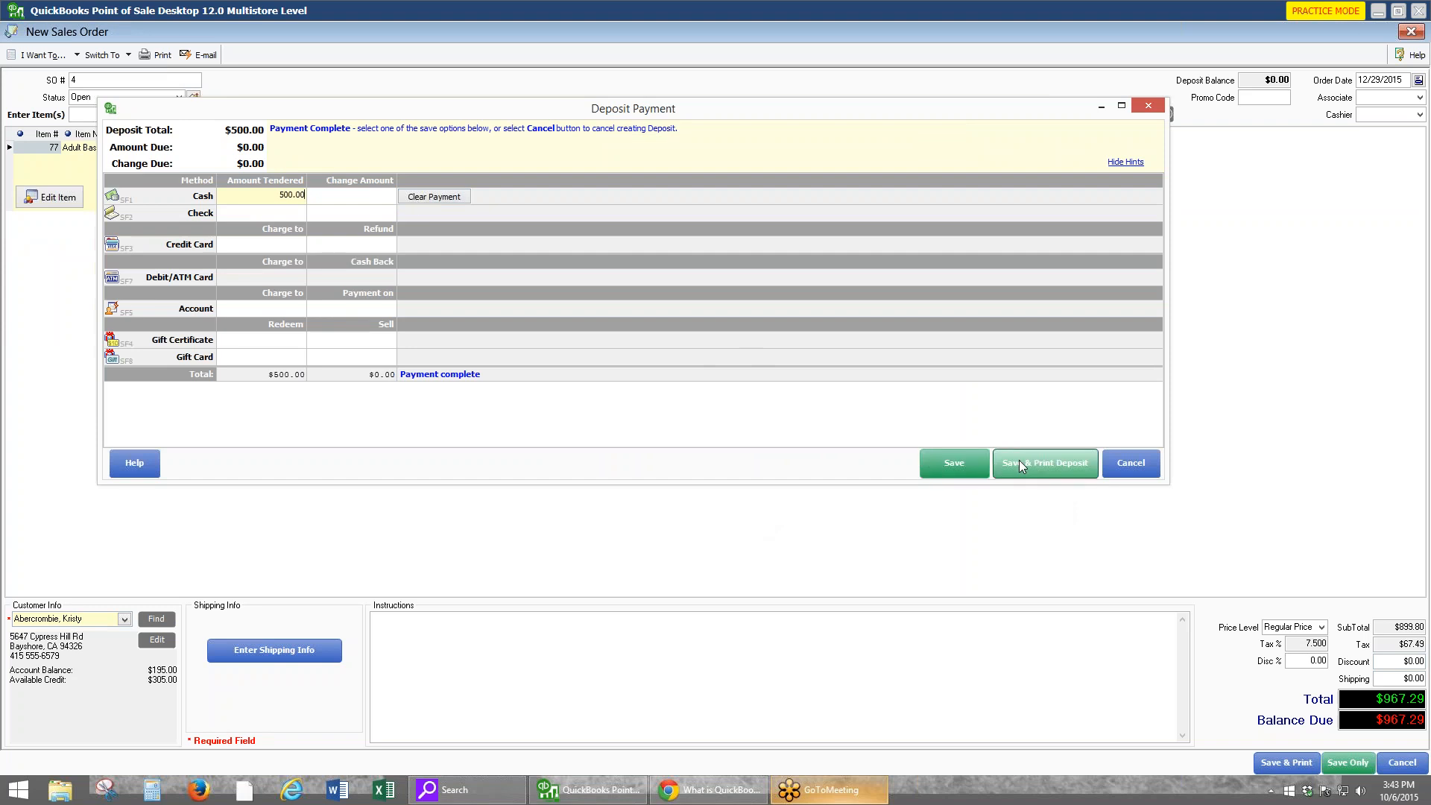
left_click(932, 471)
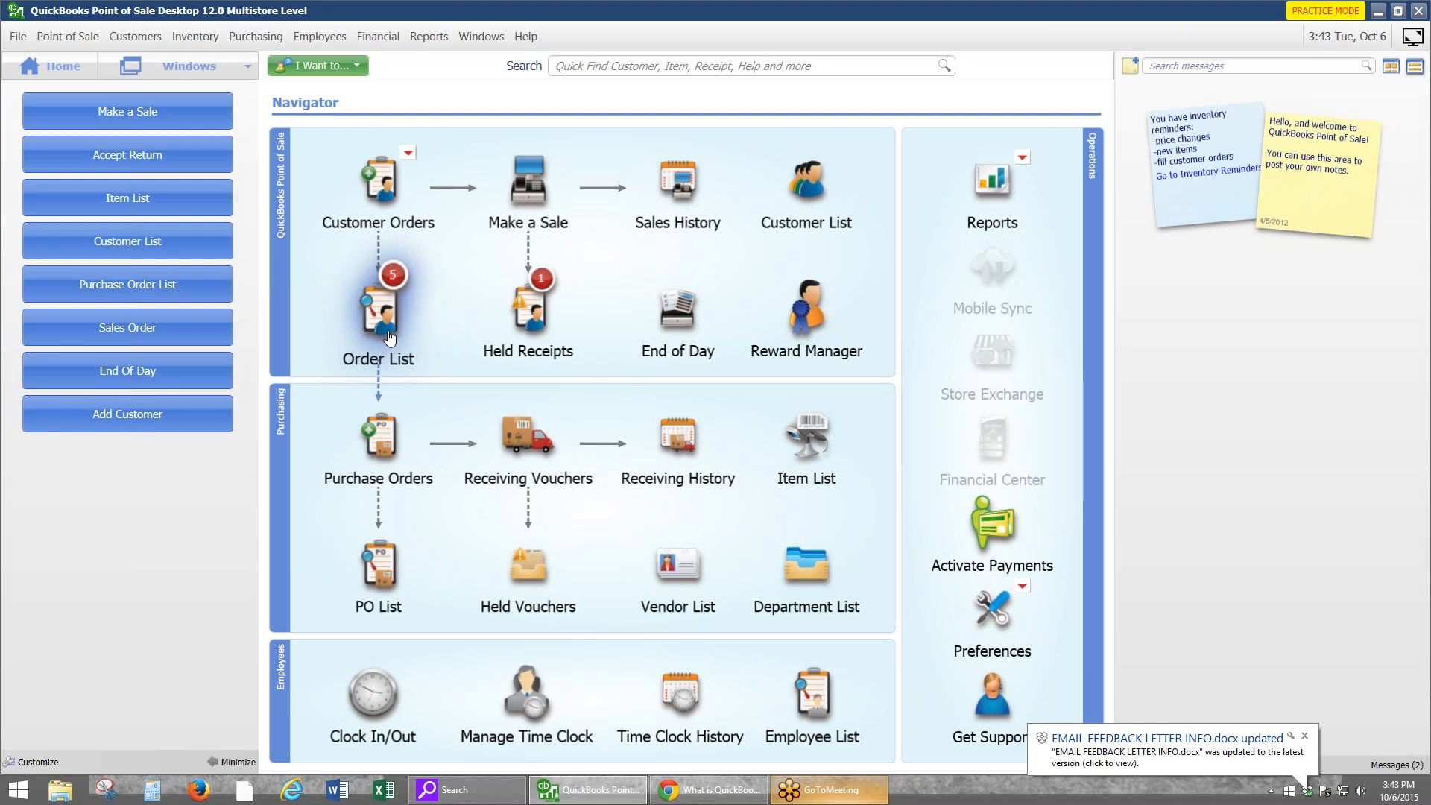
List the open sales orders and open the 12/29/2015 order that has the $500.00 deposit
mouse_move(388, 337)
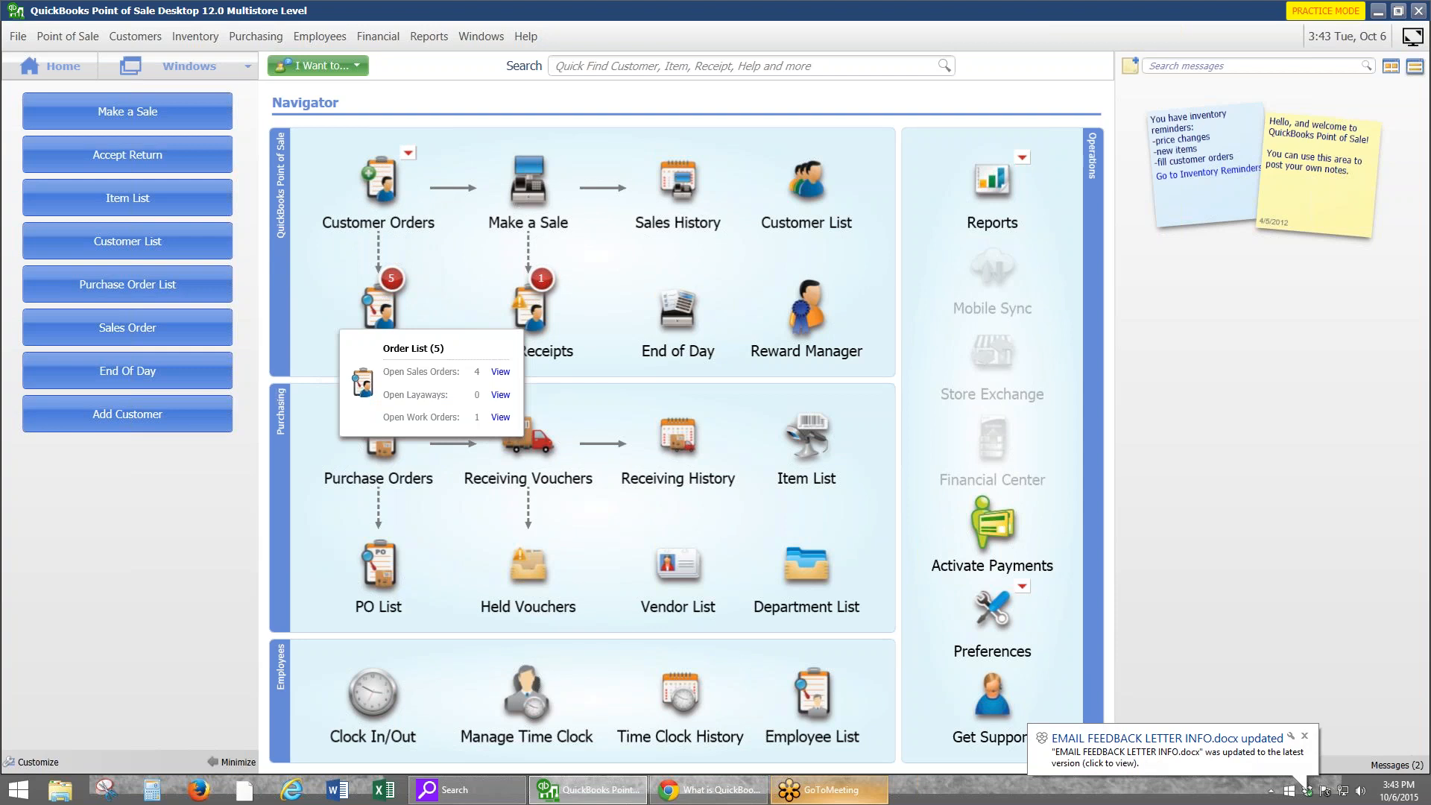
left_click(500, 372)
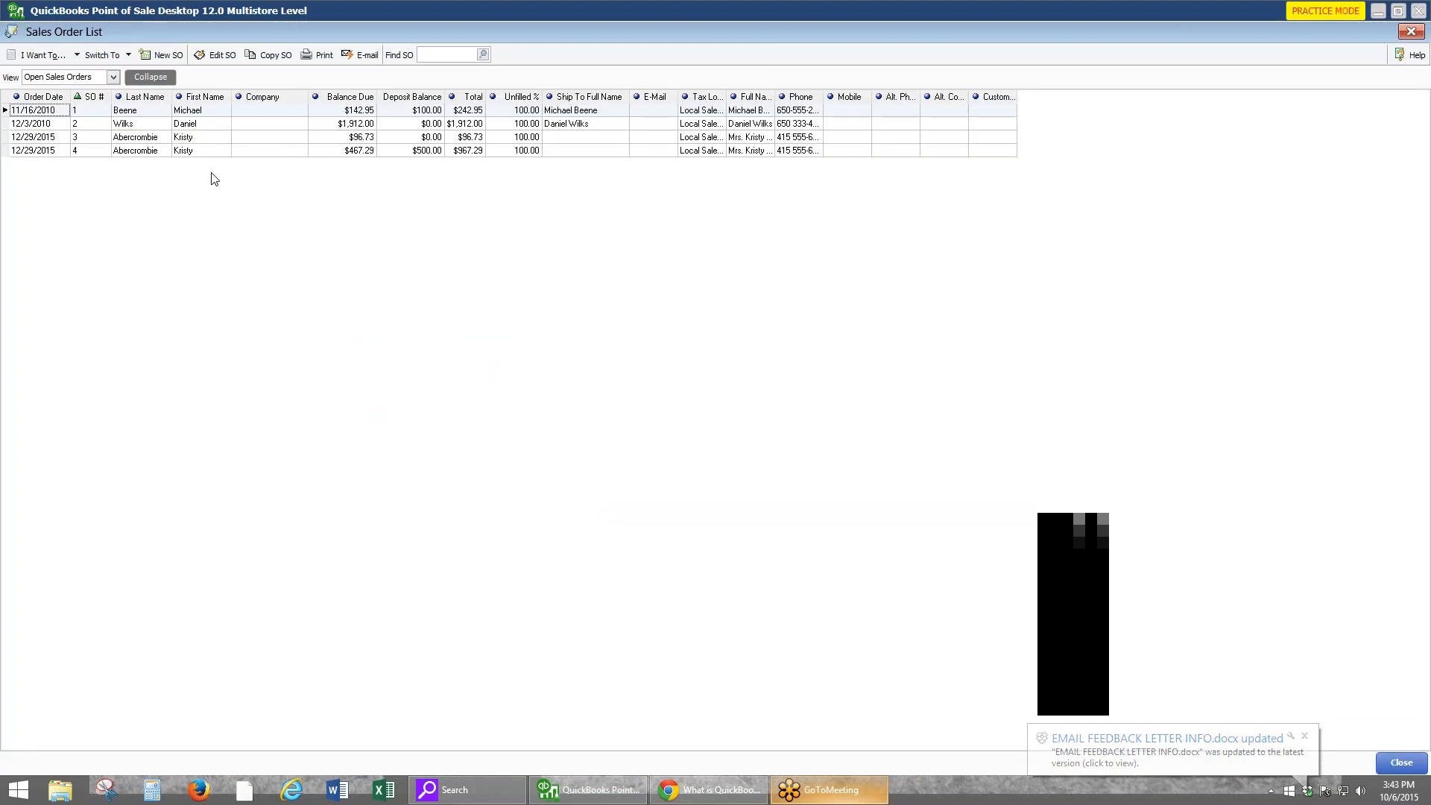
left_click(120, 156)
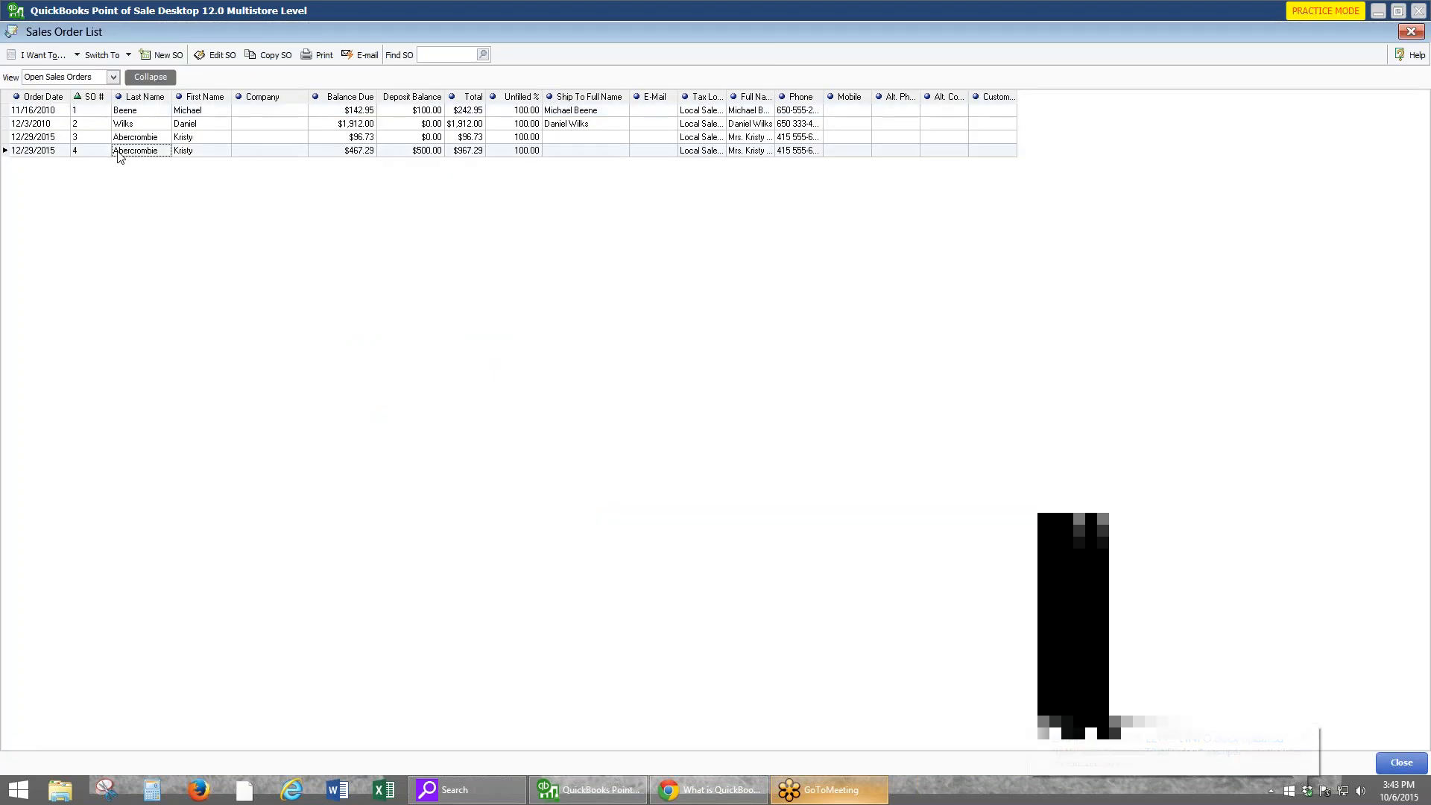
double_click(72, 154)
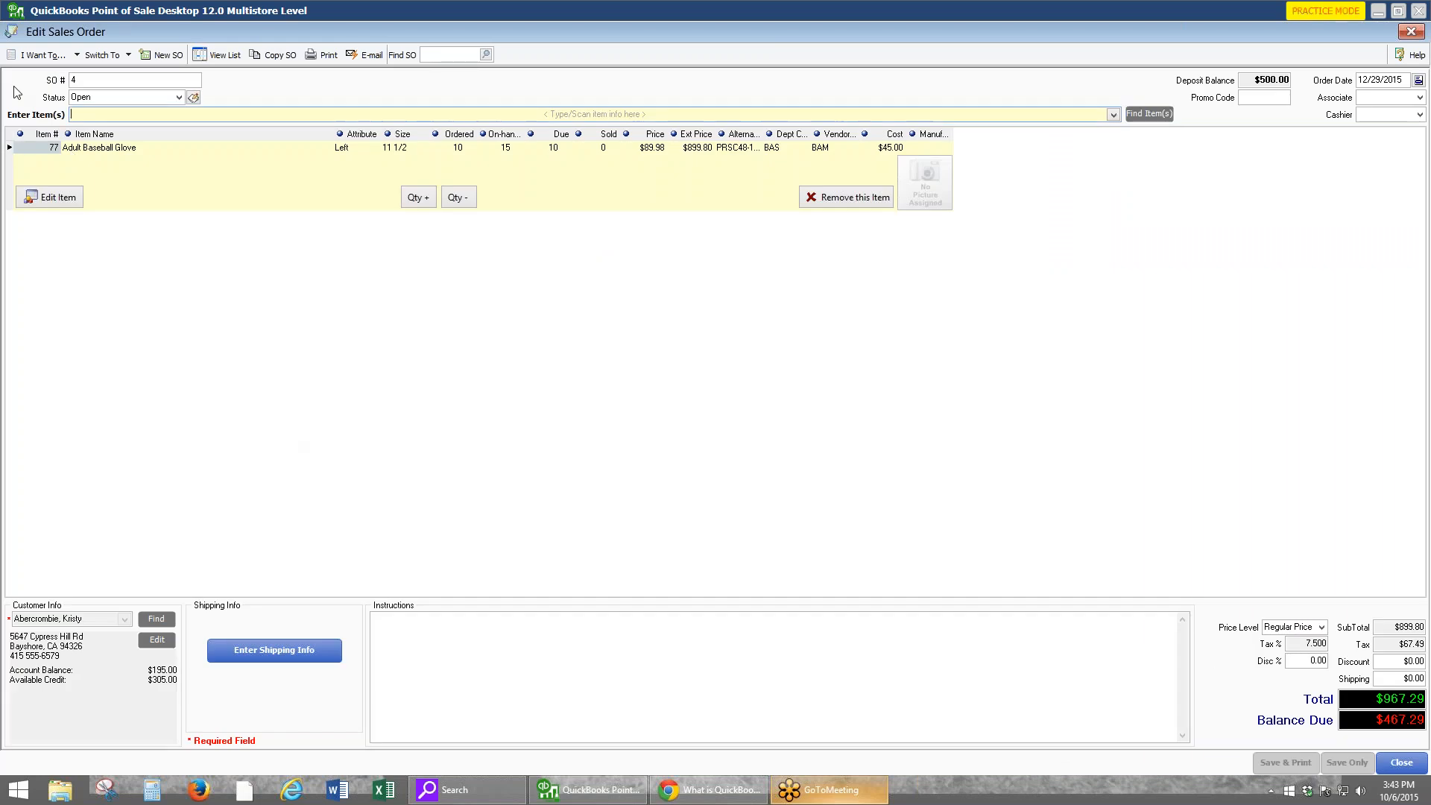
Sell all 10 gloves from the sales order onto a sales receipt without adding other items
left_click(63, 55)
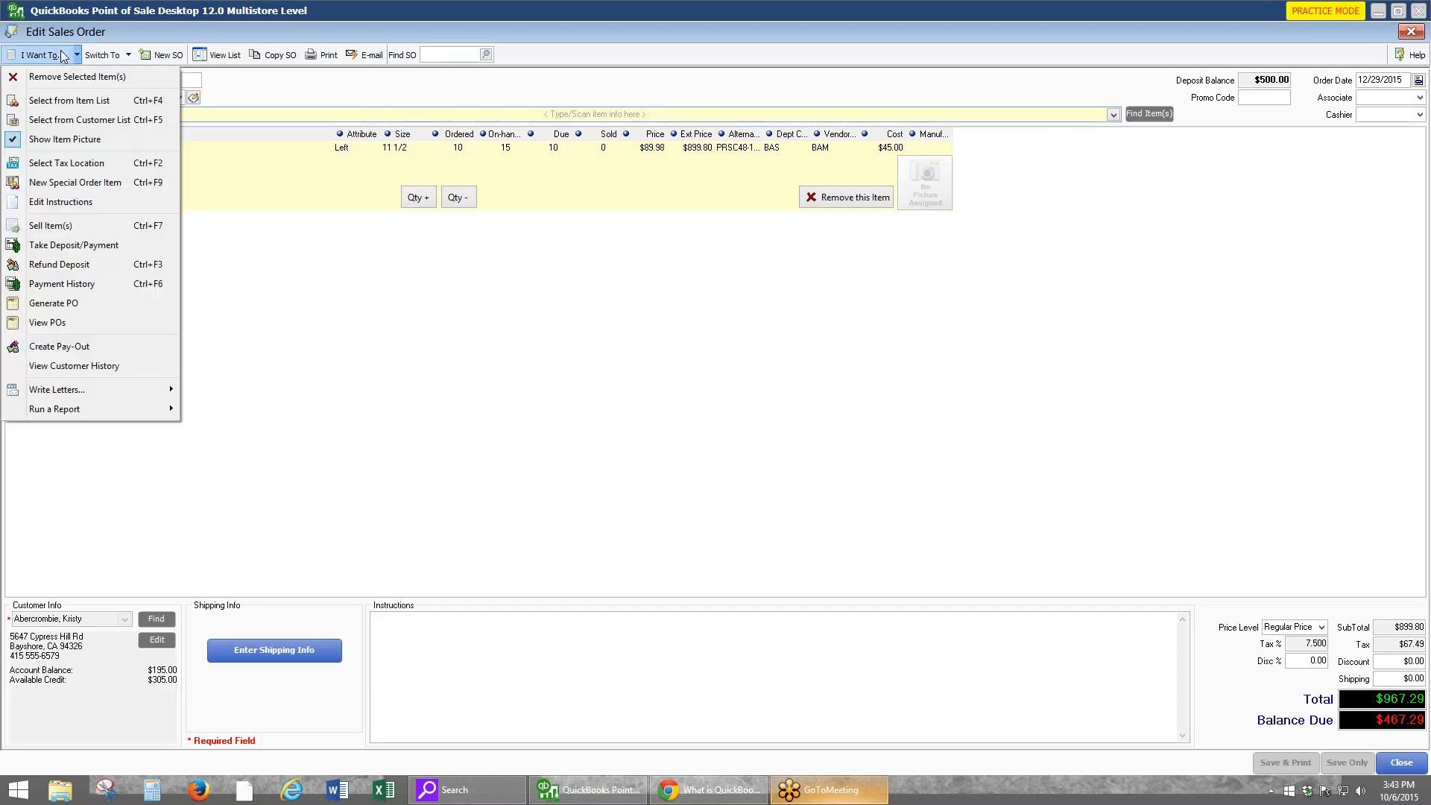
left_click(65, 225)
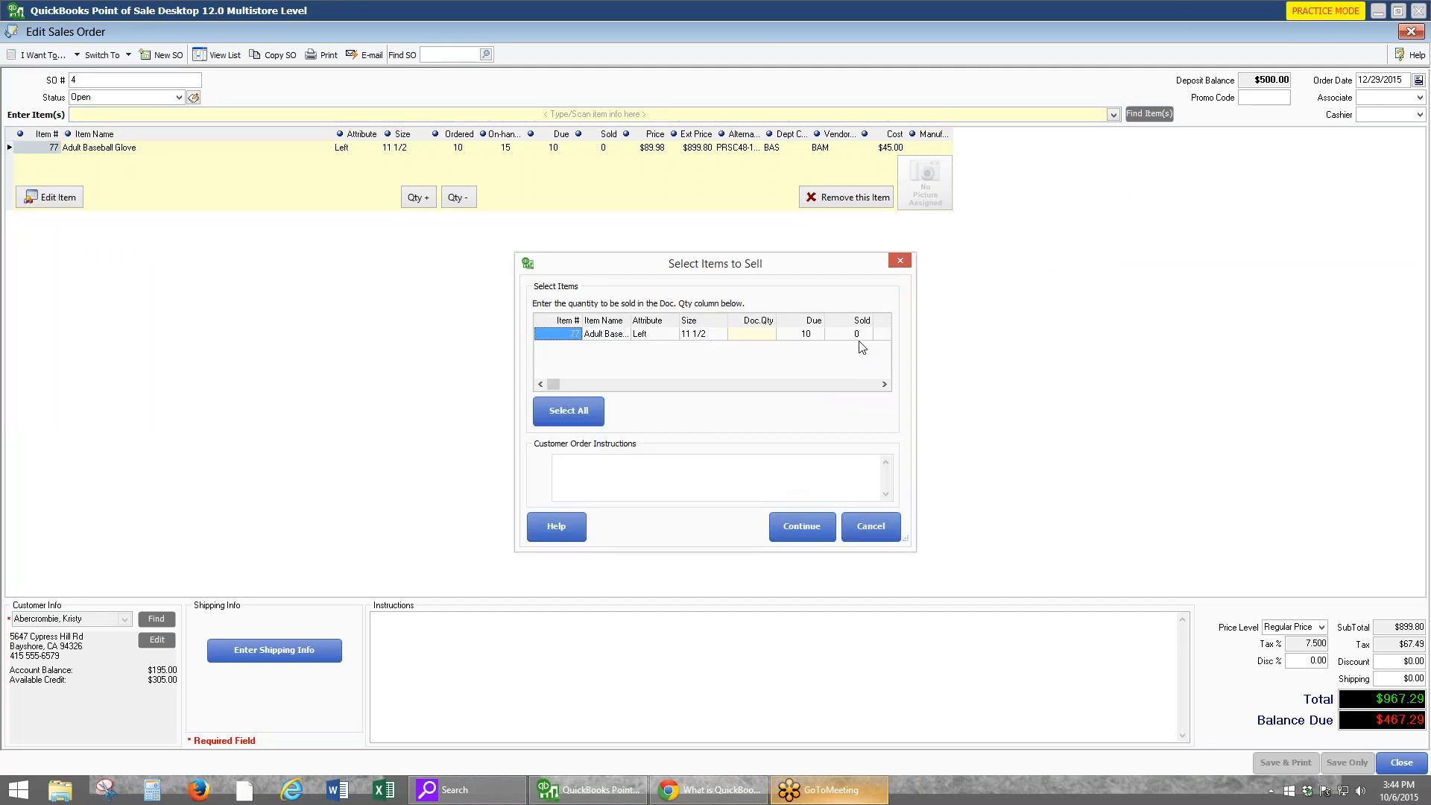
left_click(568, 411)
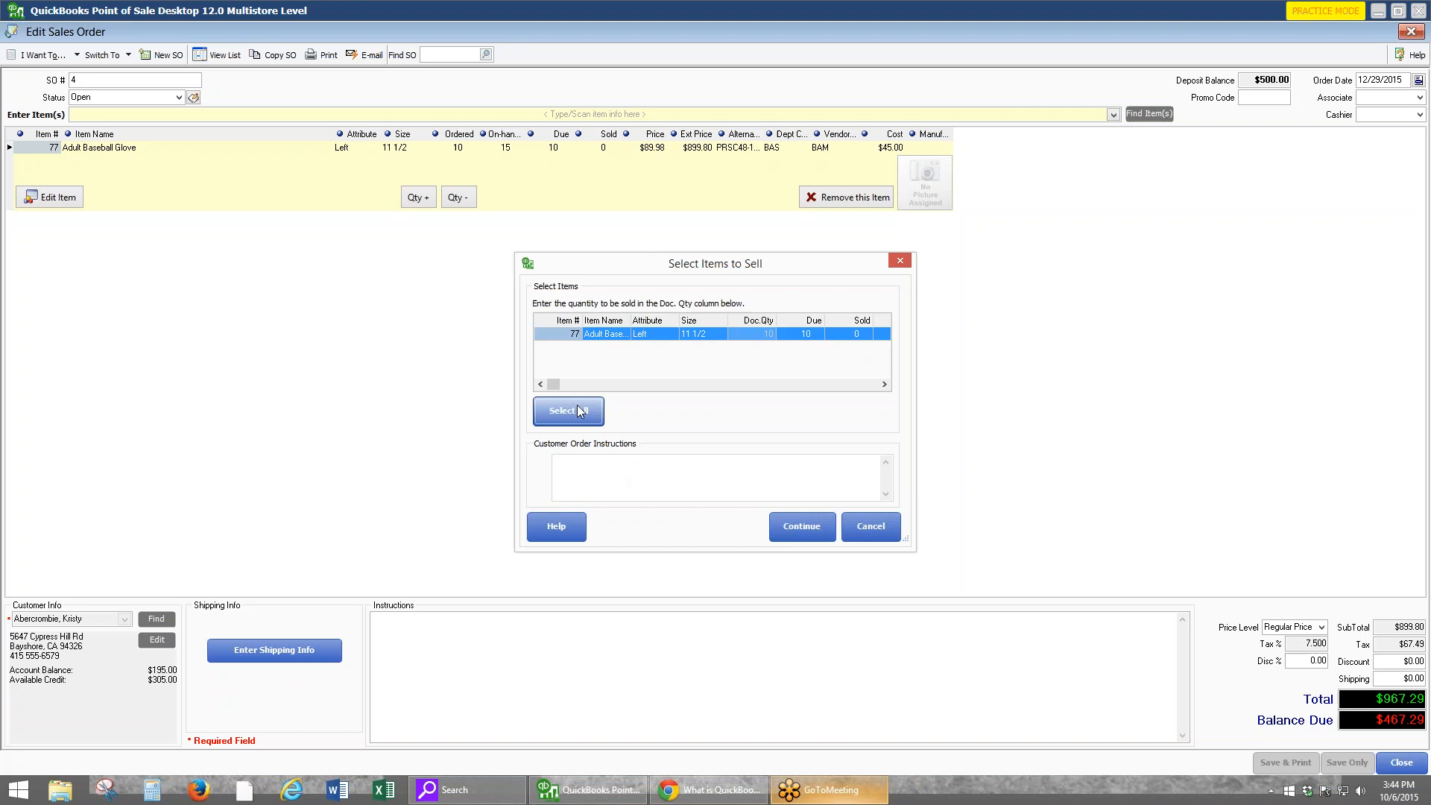
left_click(792, 527)
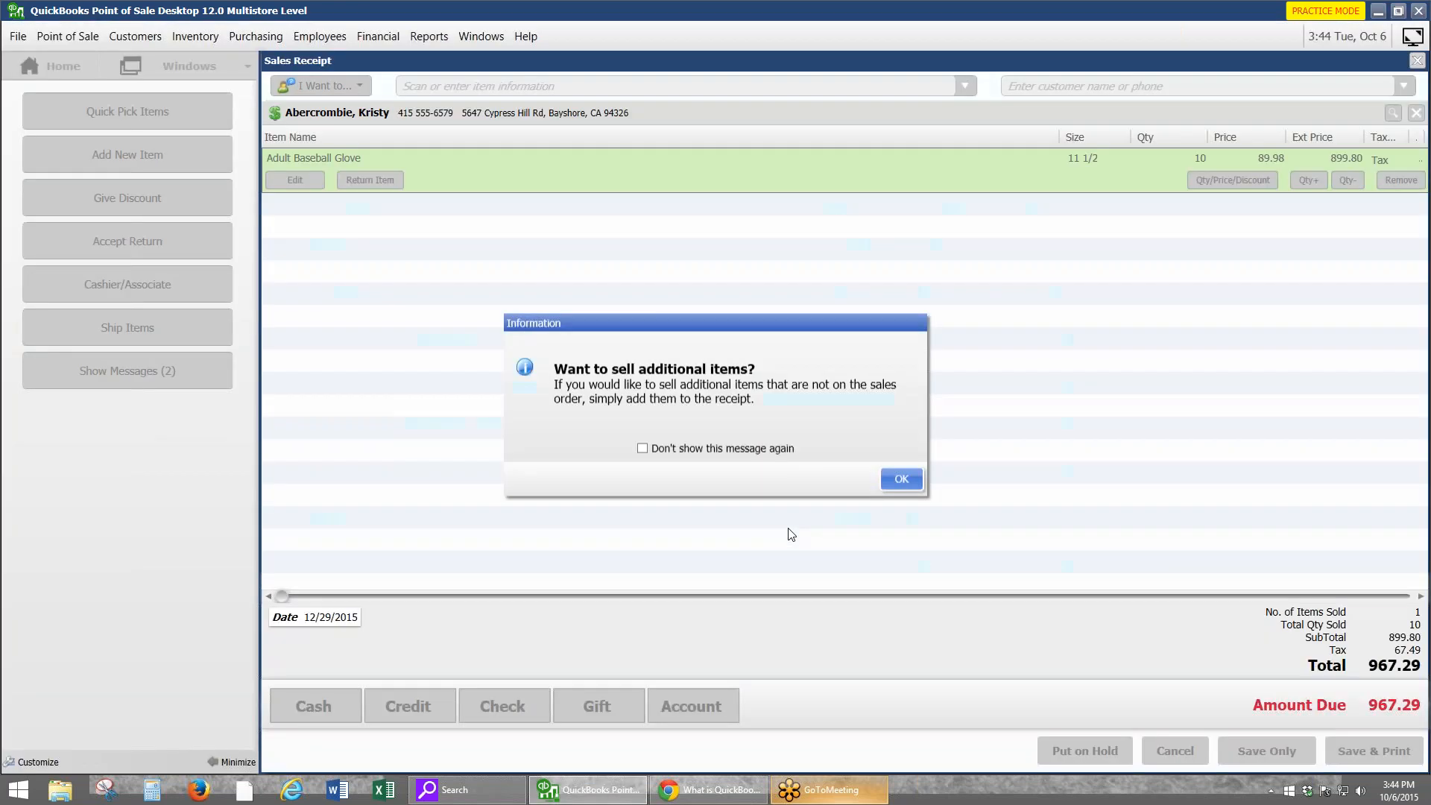
left_click(904, 478)
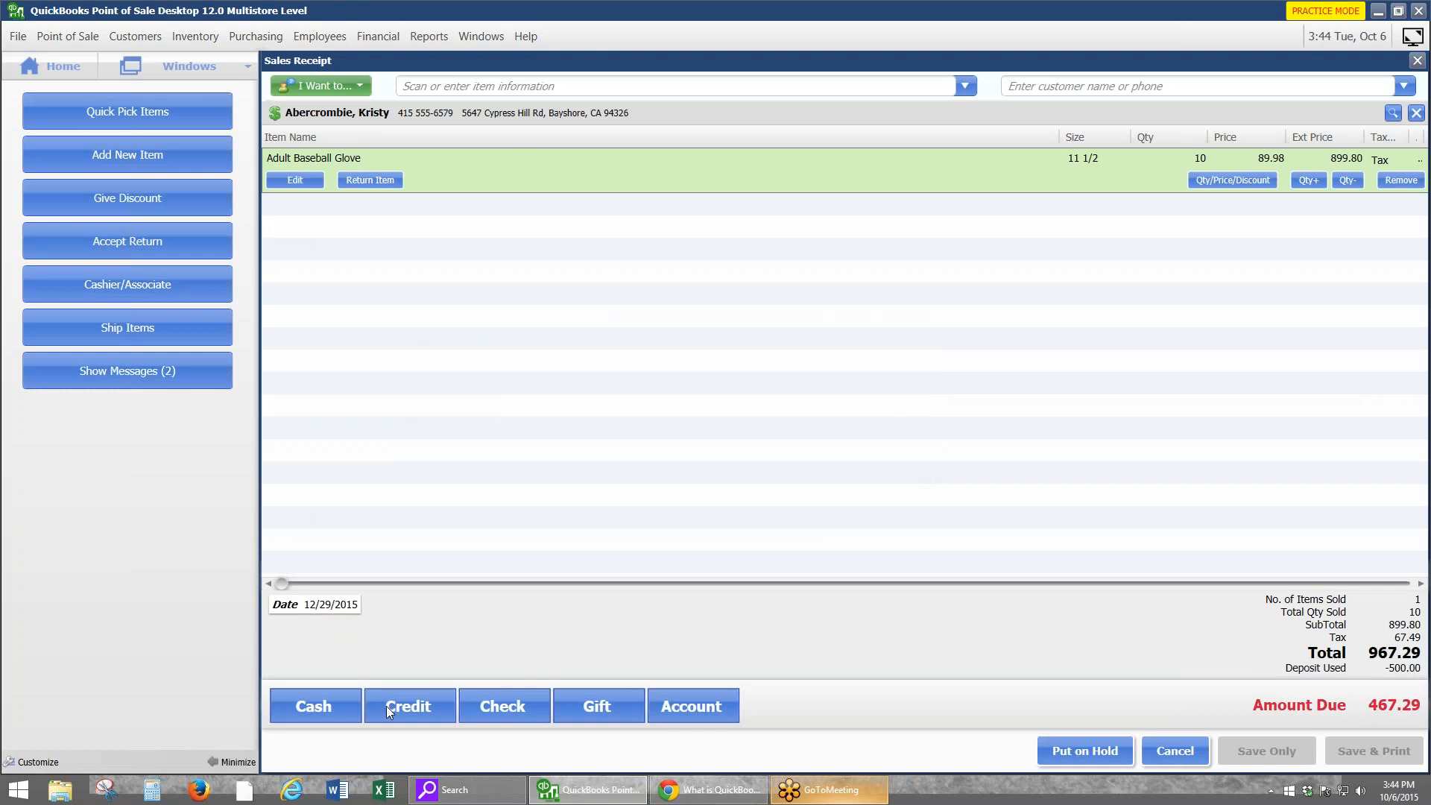
Pay the remaining 467.29 in cash, save the receipt without printing, and return to the home navigator
left_click(309, 706)
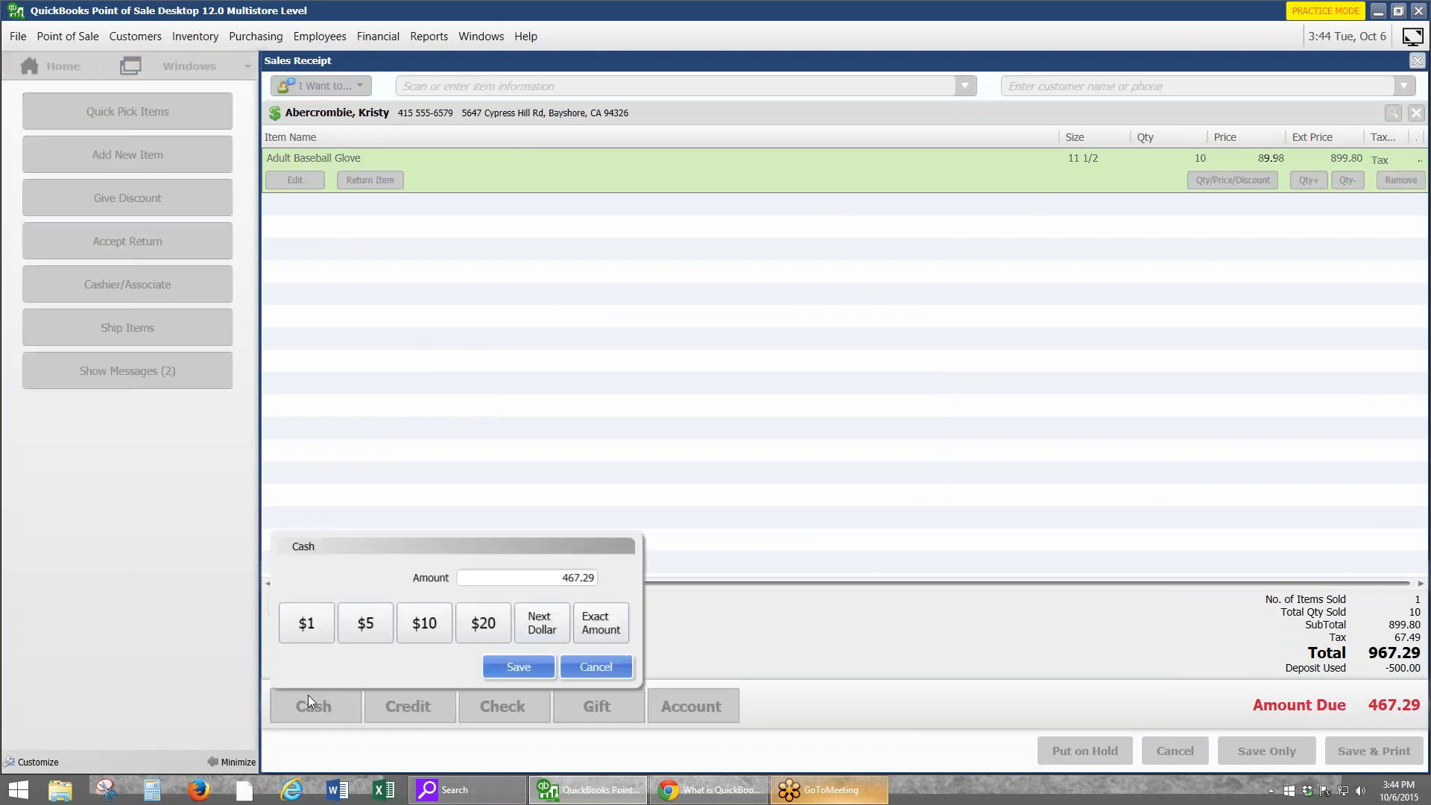
left_click(519, 667)
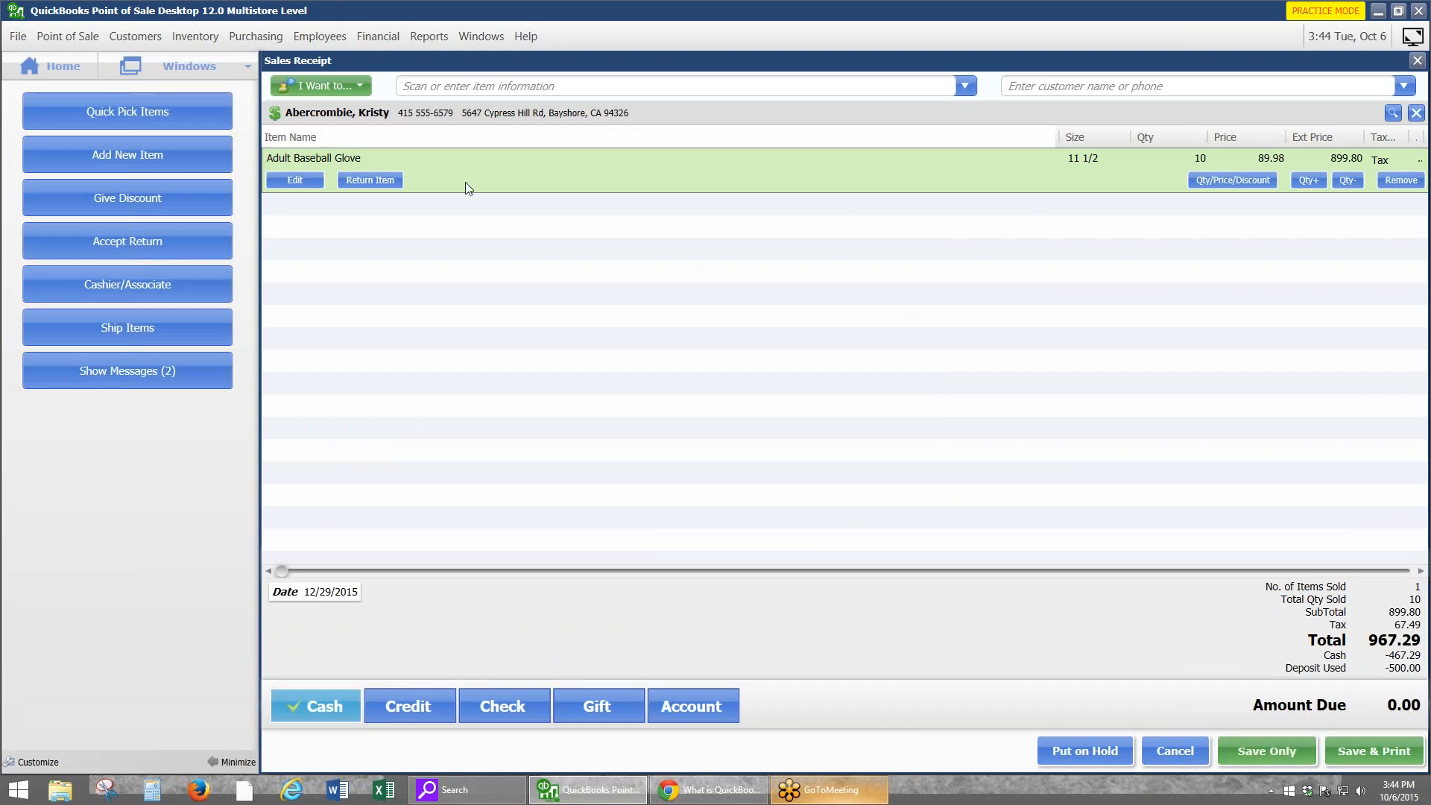
left_click(1258, 752)
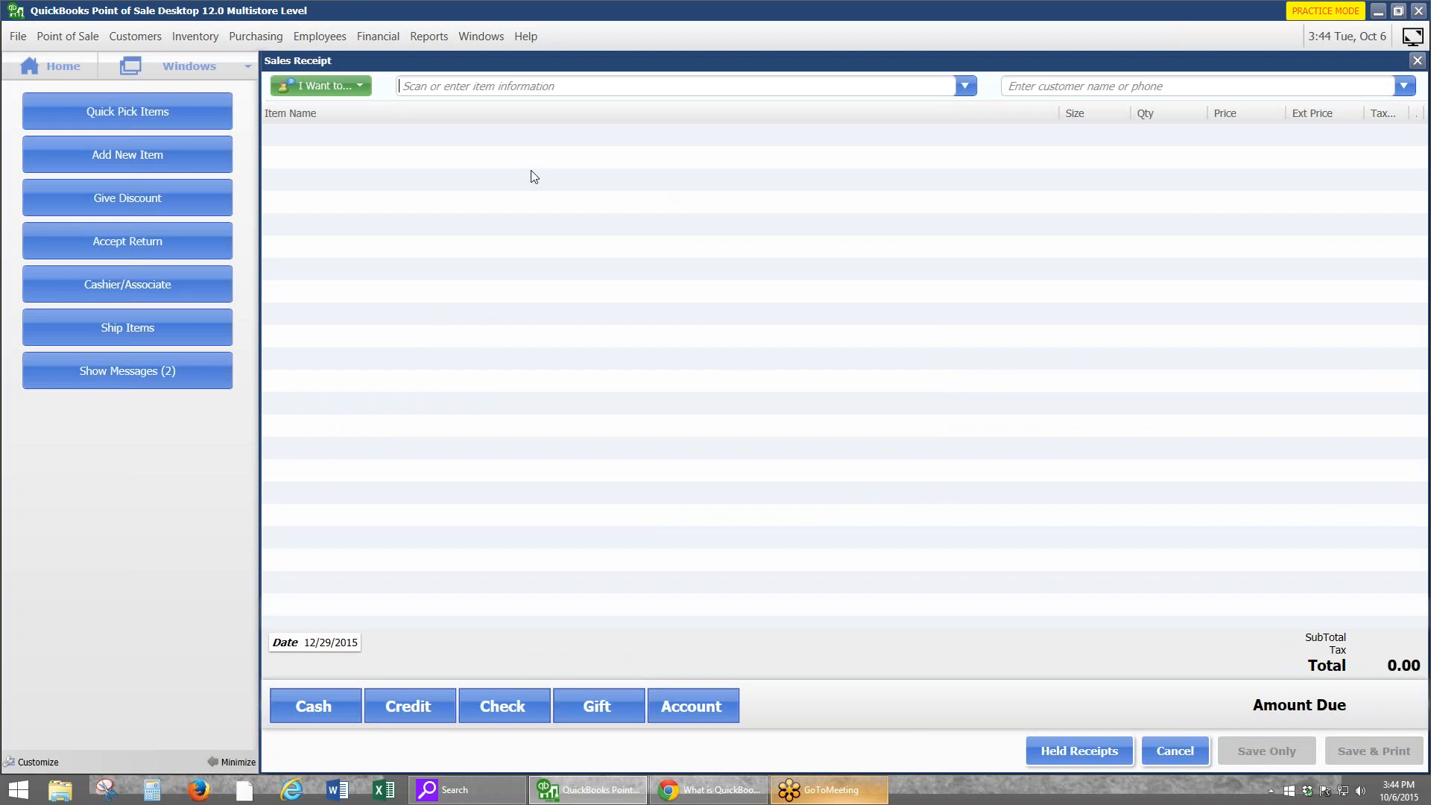
left_click(50, 65)
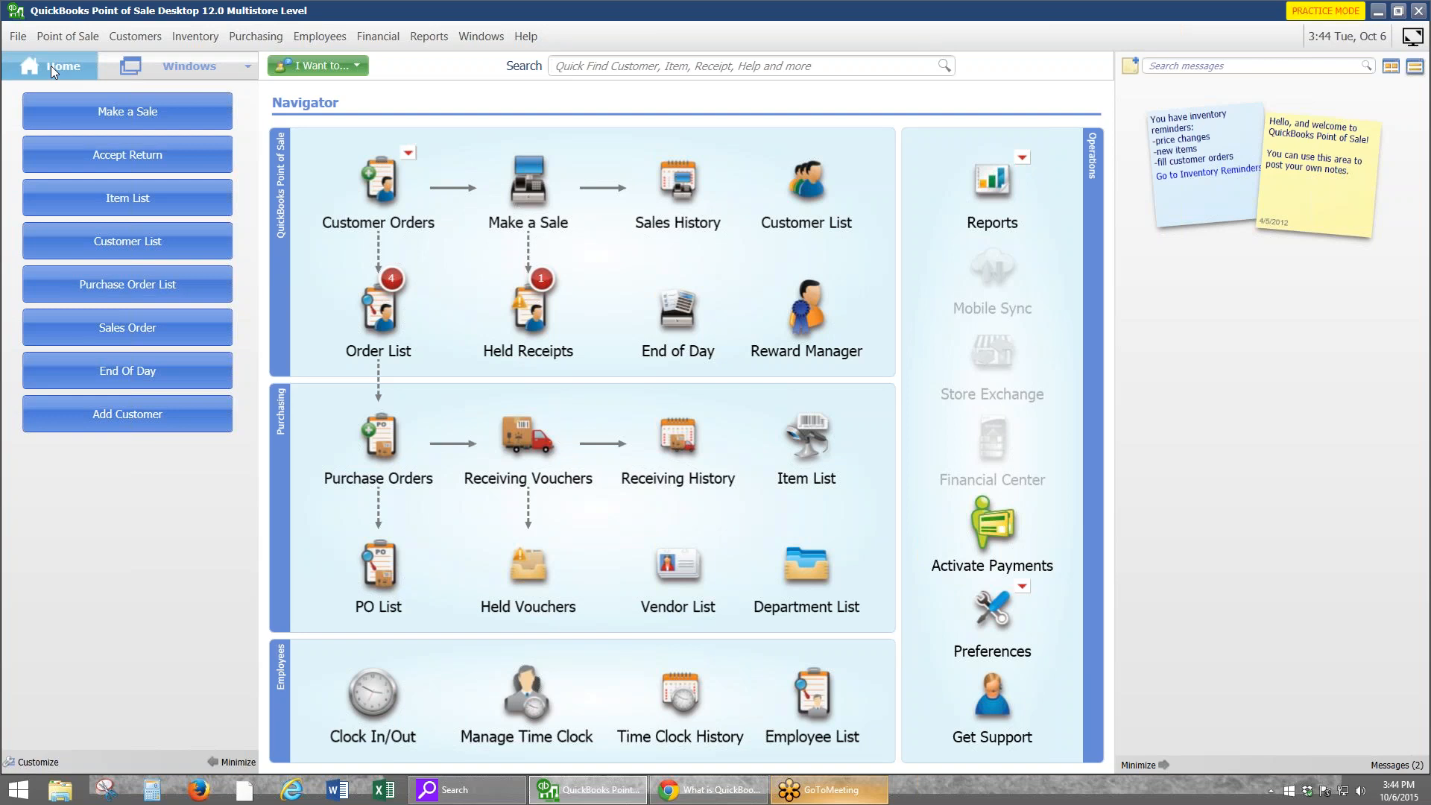
Run the end of day process with today's Z-Out Store Close report in the 40 column XZ-Out template, and close the report after reviewing it
left_click(144, 382)
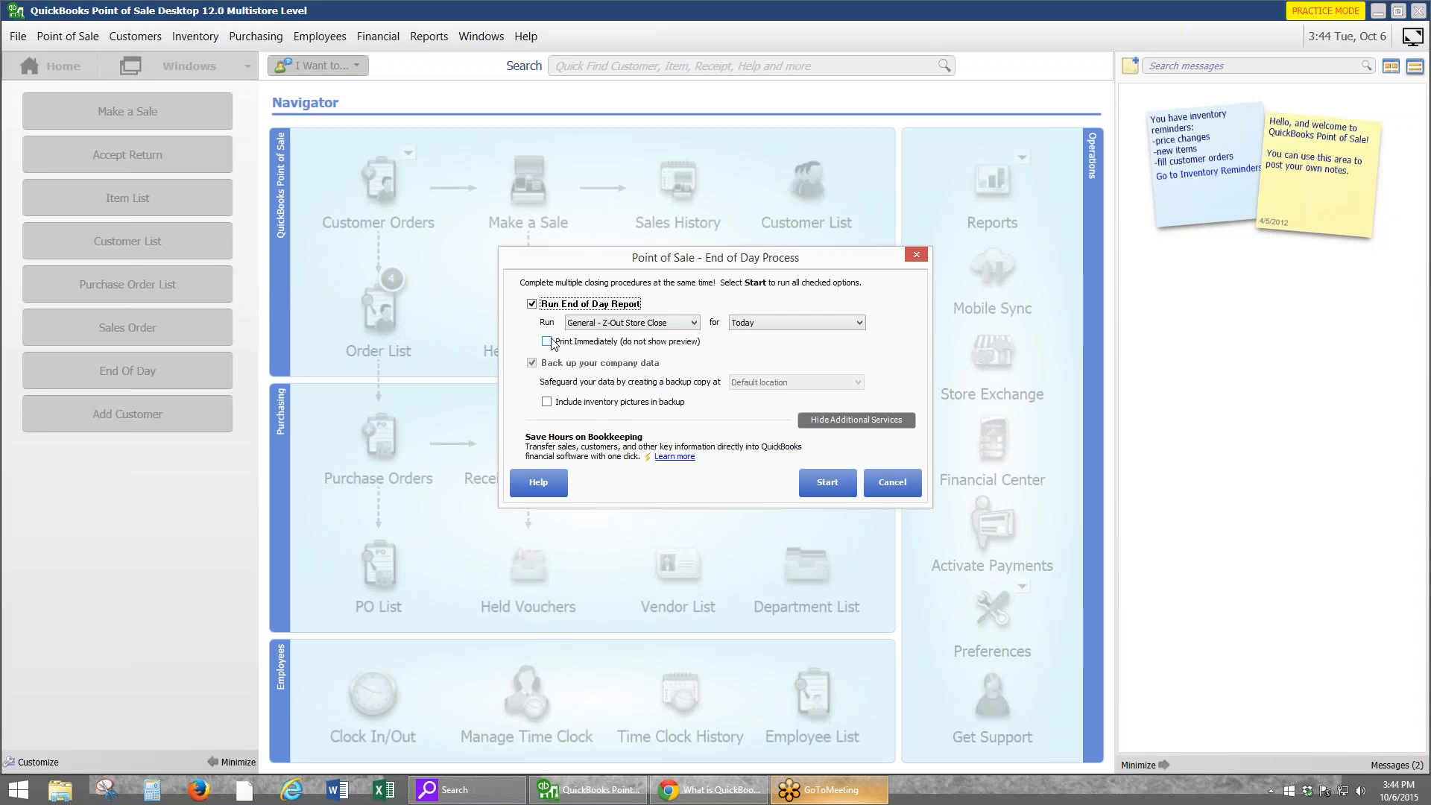
left_click(832, 486)
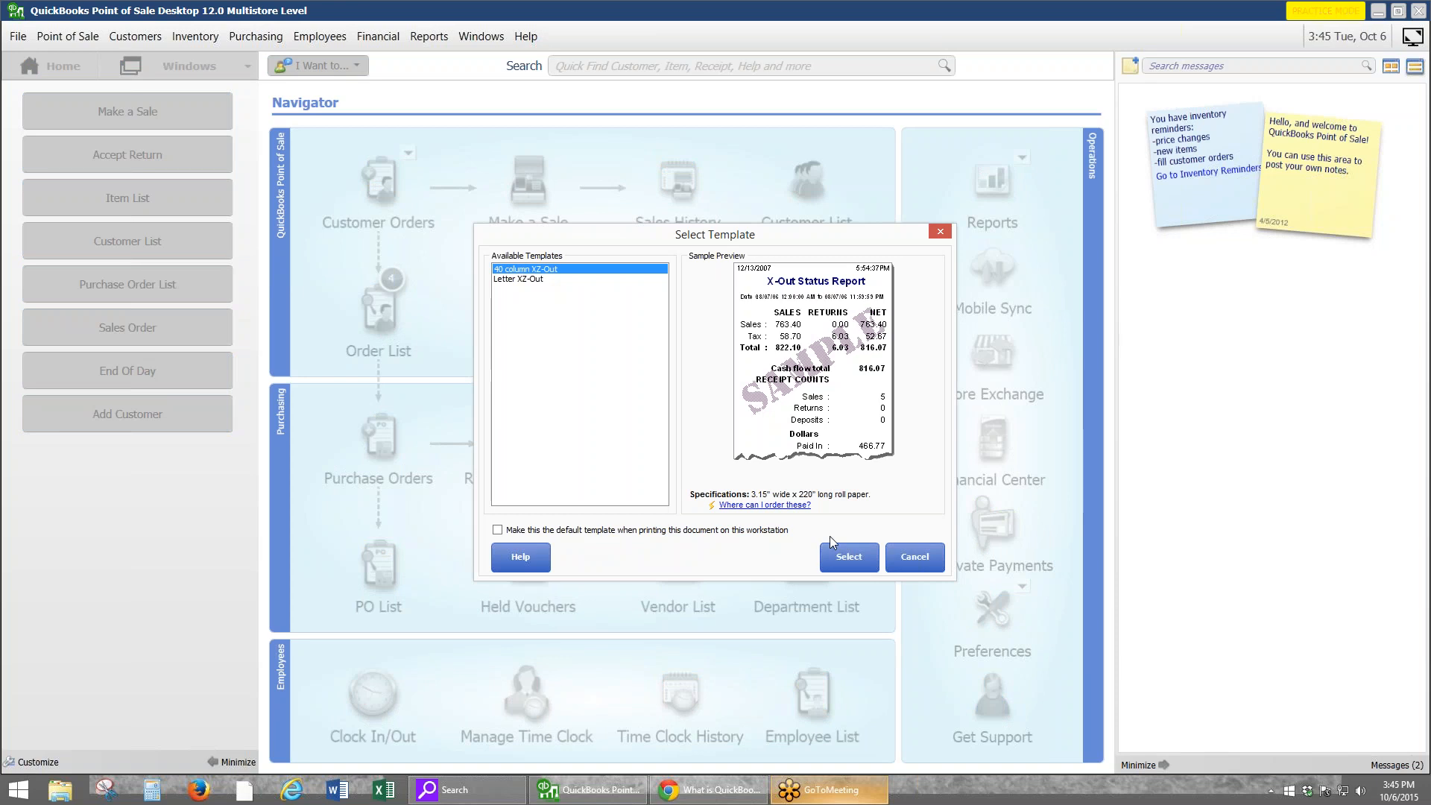
left_click(849, 565)
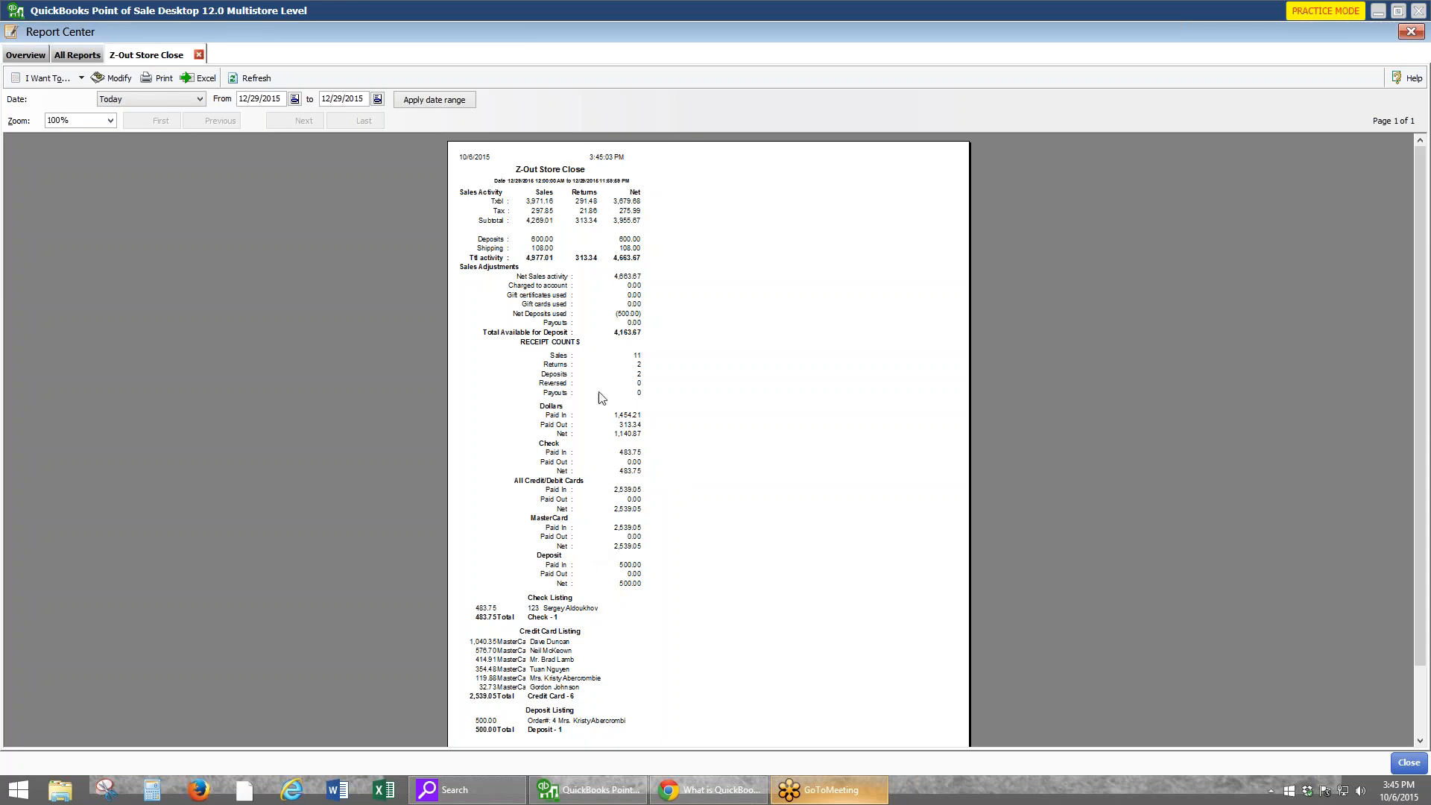
left_click(1419, 34)
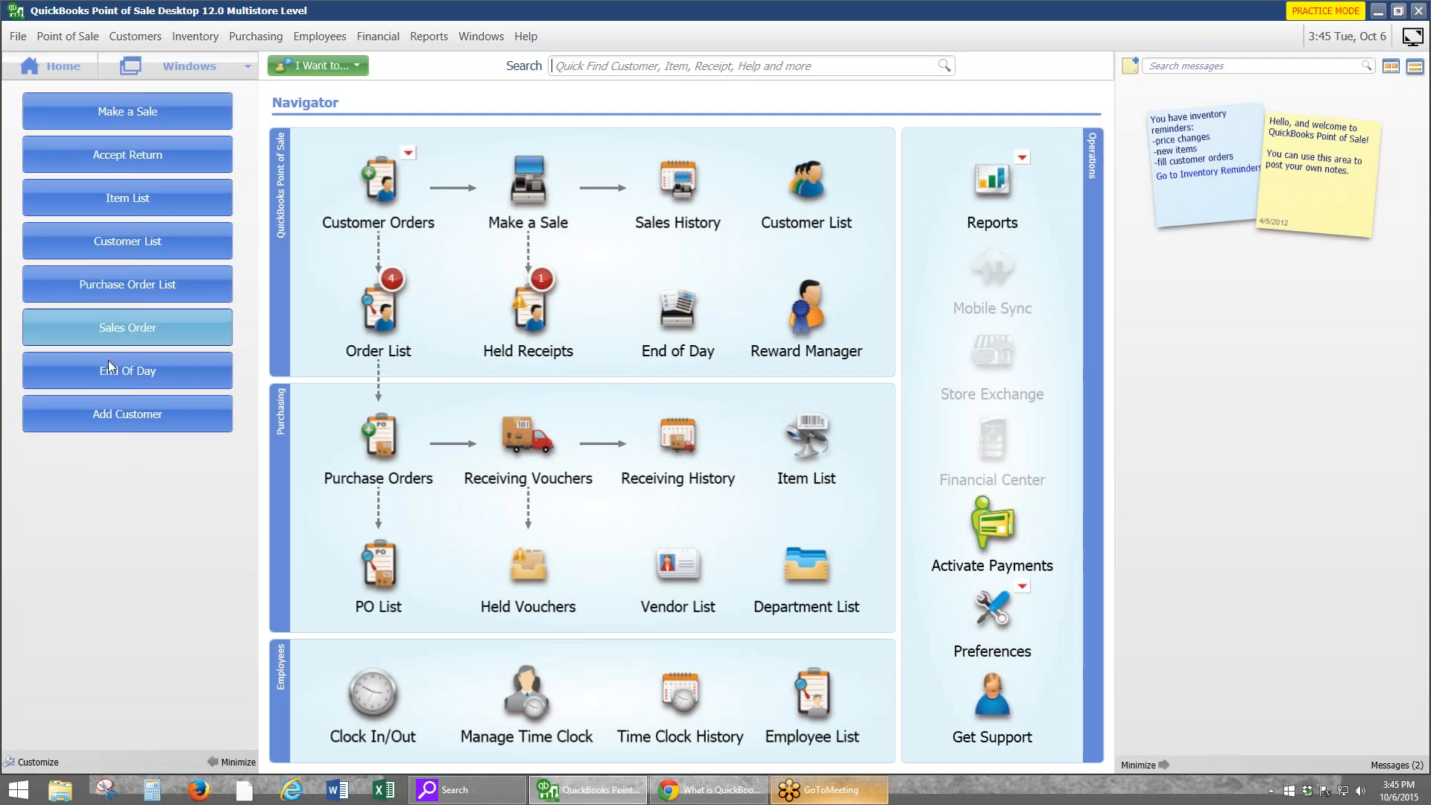
Switch back to the item list that is still open
left_click(235, 60)
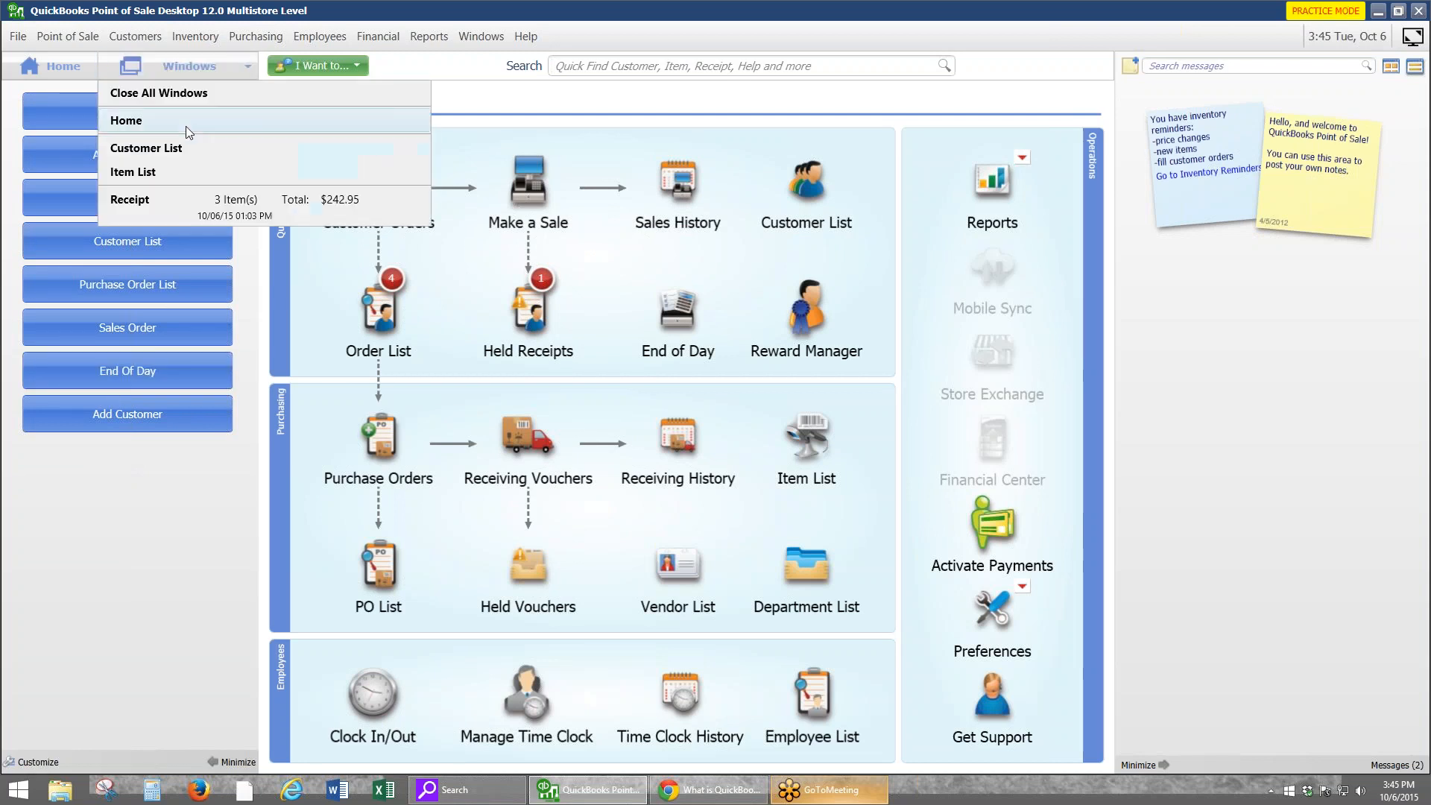
left_click(170, 169)
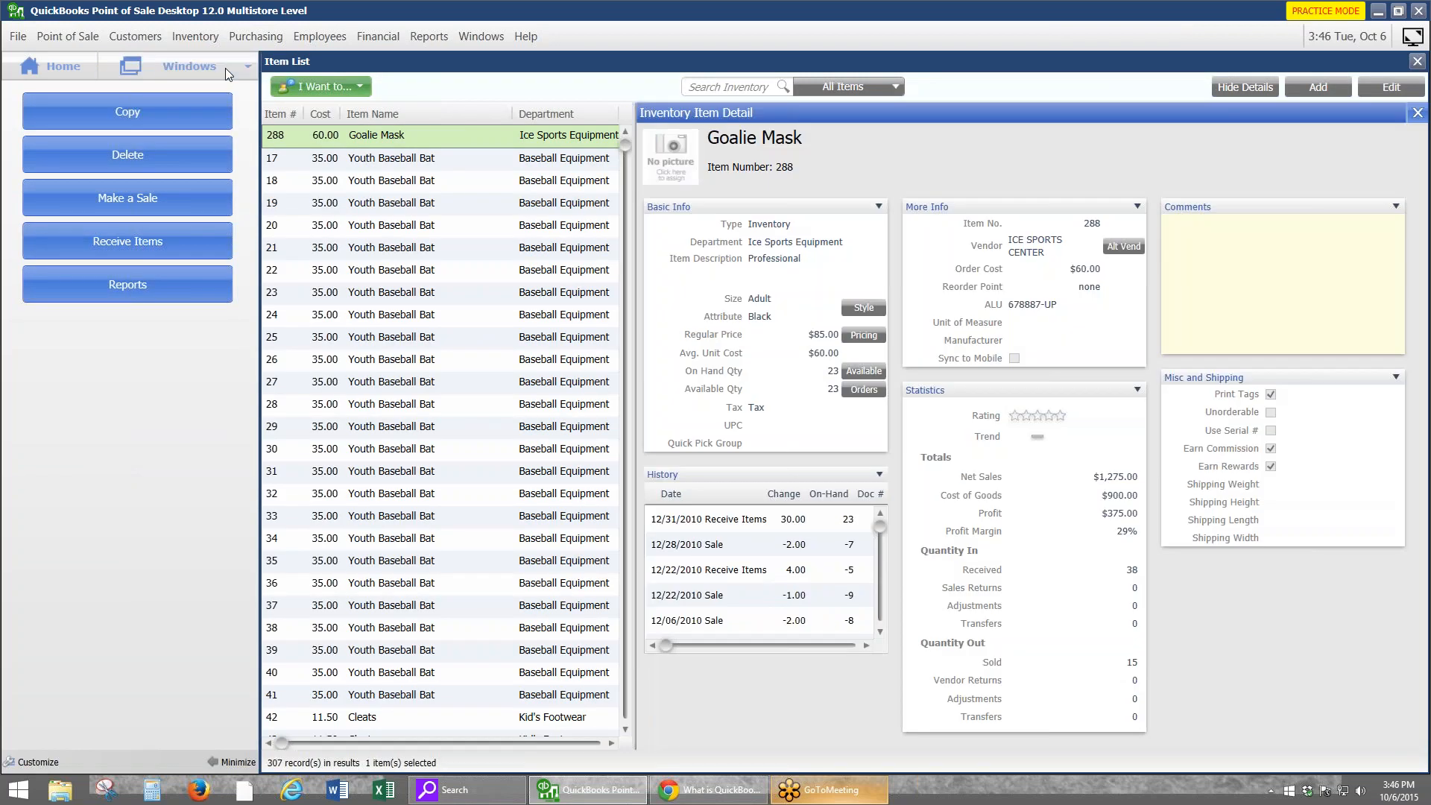
Return to the home navigator and remove Add Customer from the selected task buttons
left_click(226, 69)
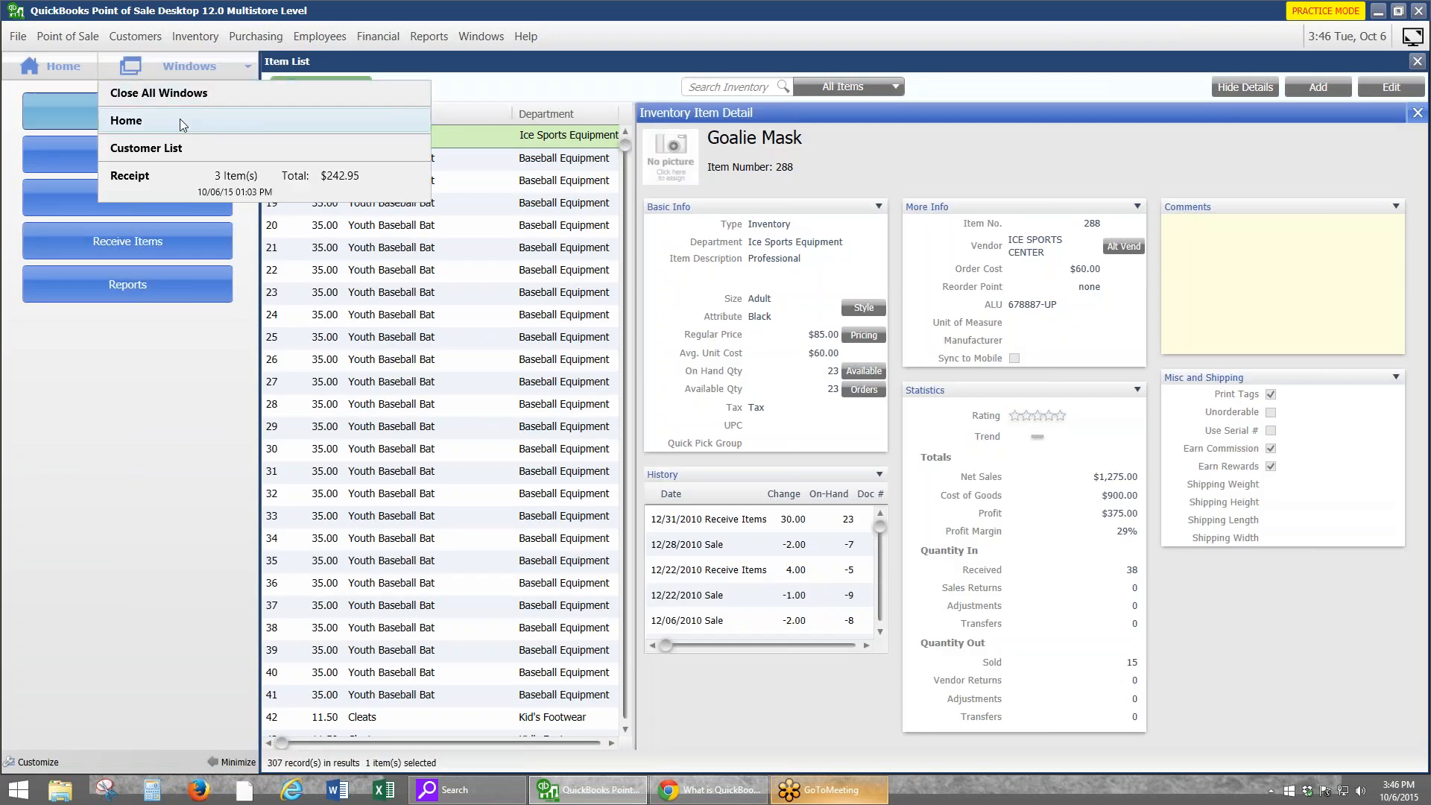
left_click(181, 118)
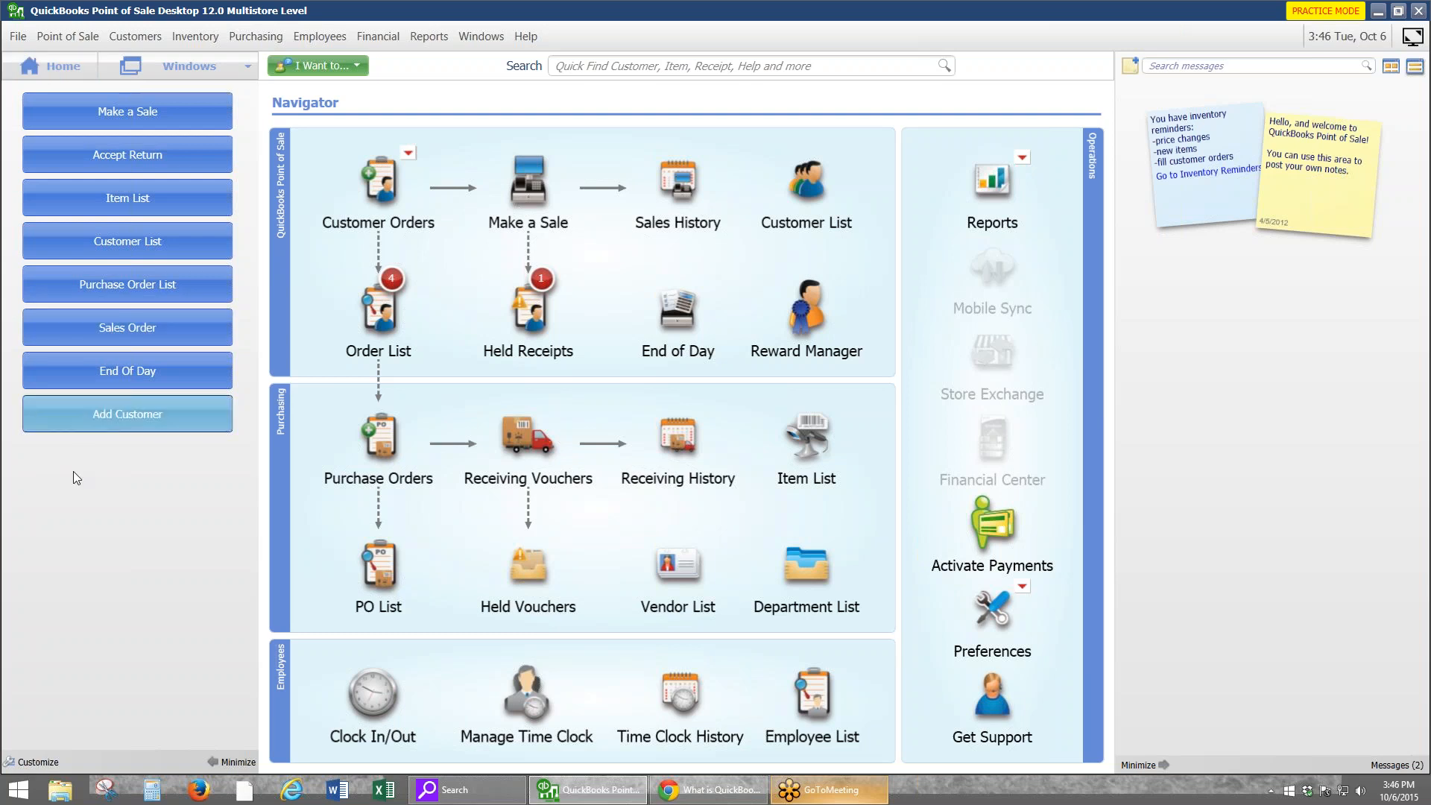
right_click(86, 489)
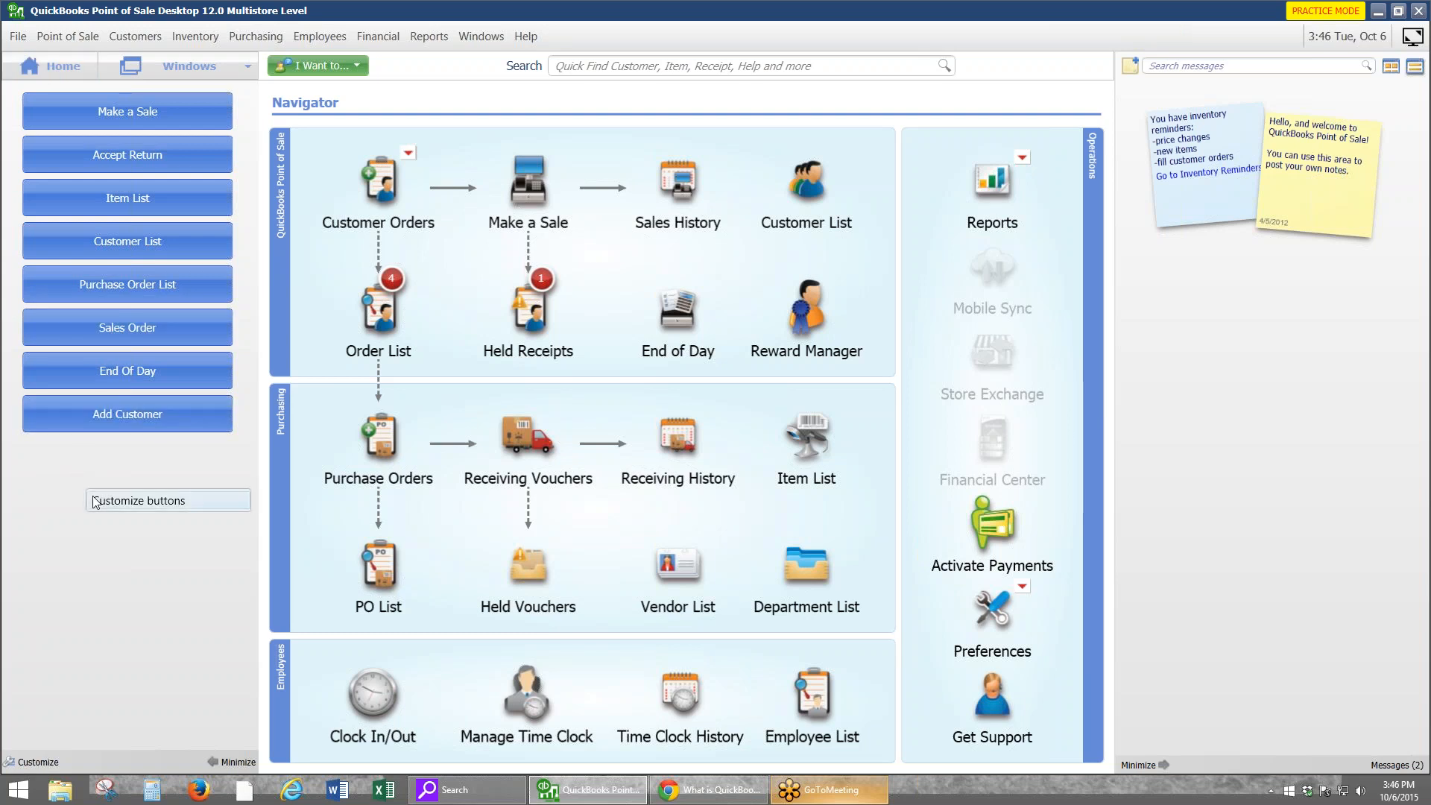
left_click(96, 501)
left_click(759, 445)
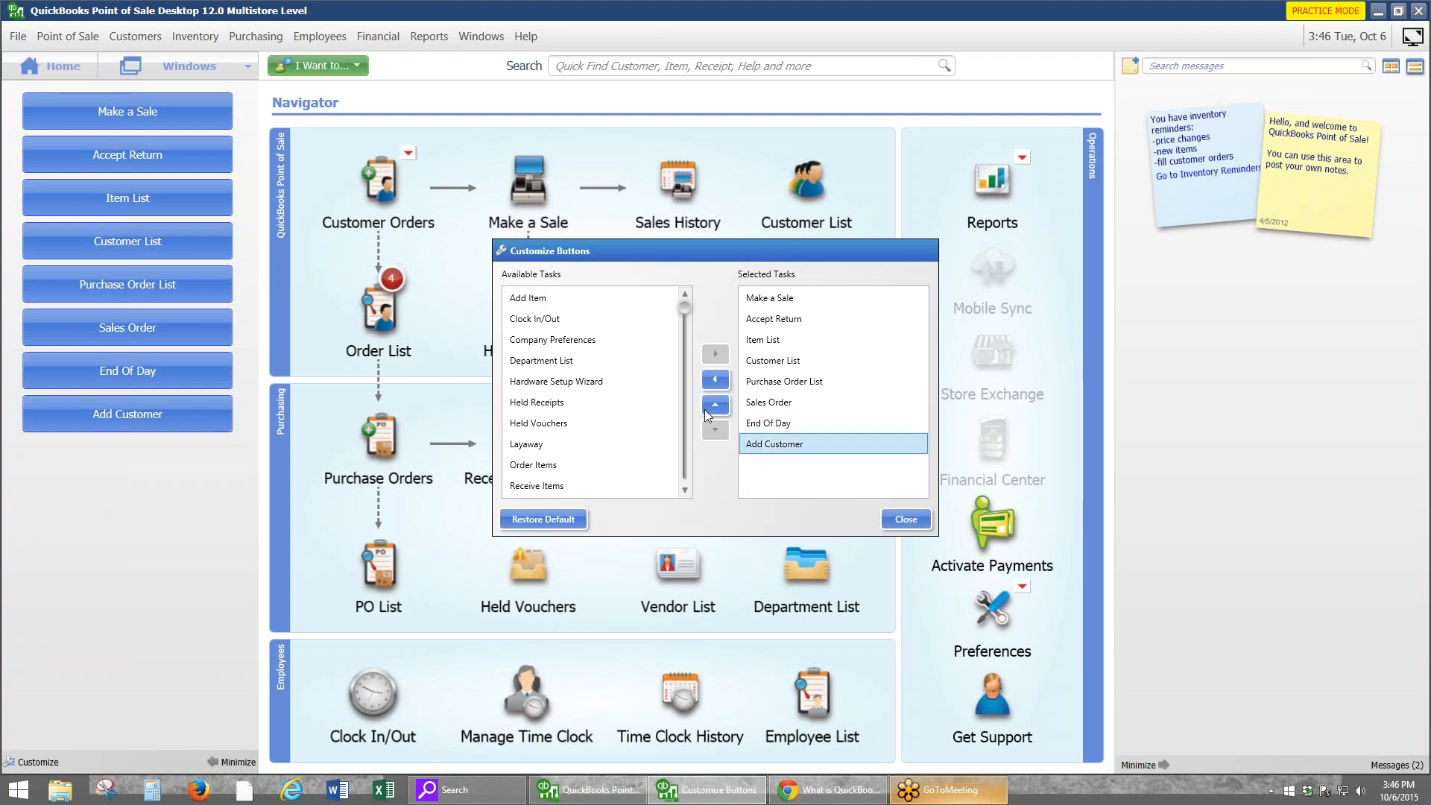
left_click(715, 379)
left_click(902, 521)
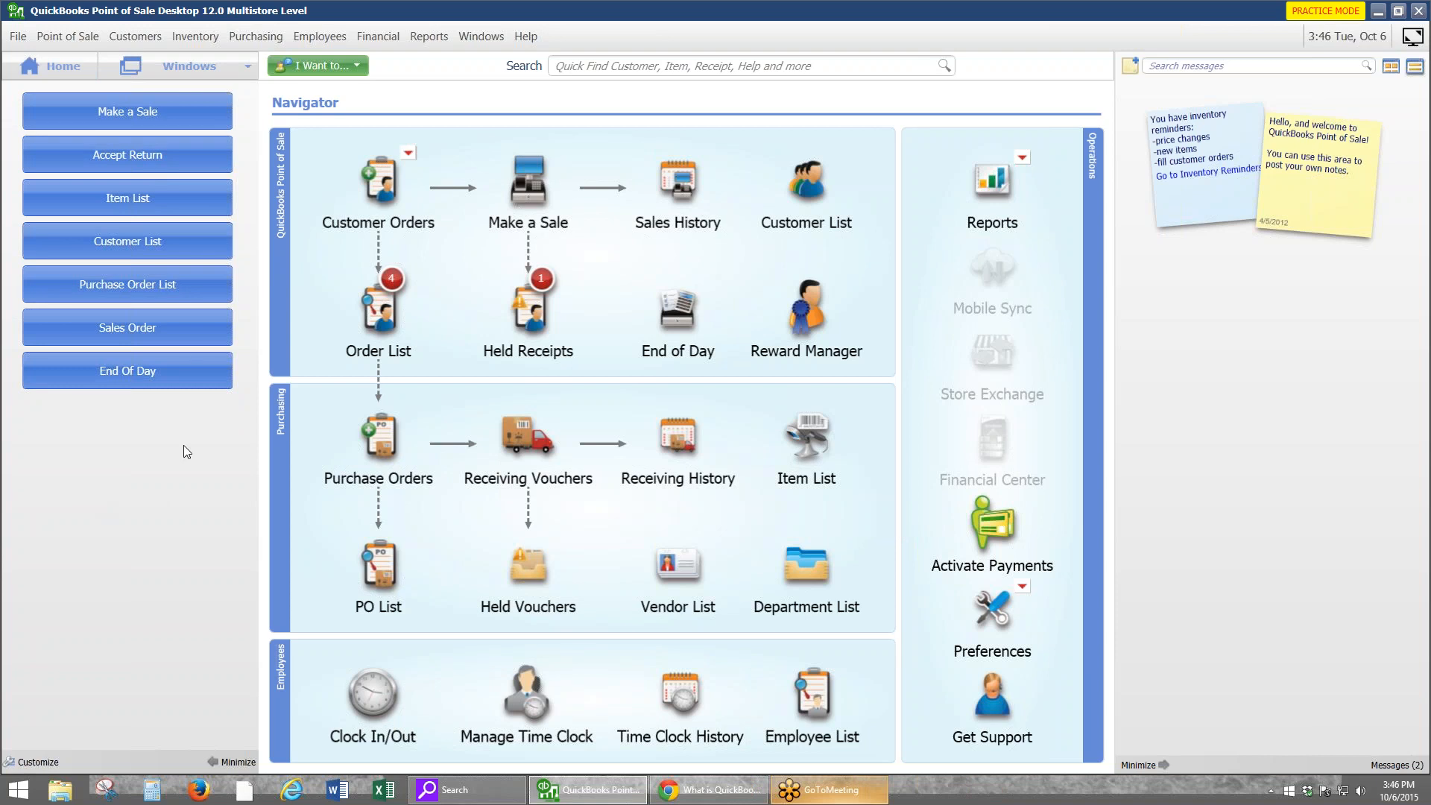
Run the current inventory Item List report and examine the totals at its end
left_click(381, 37)
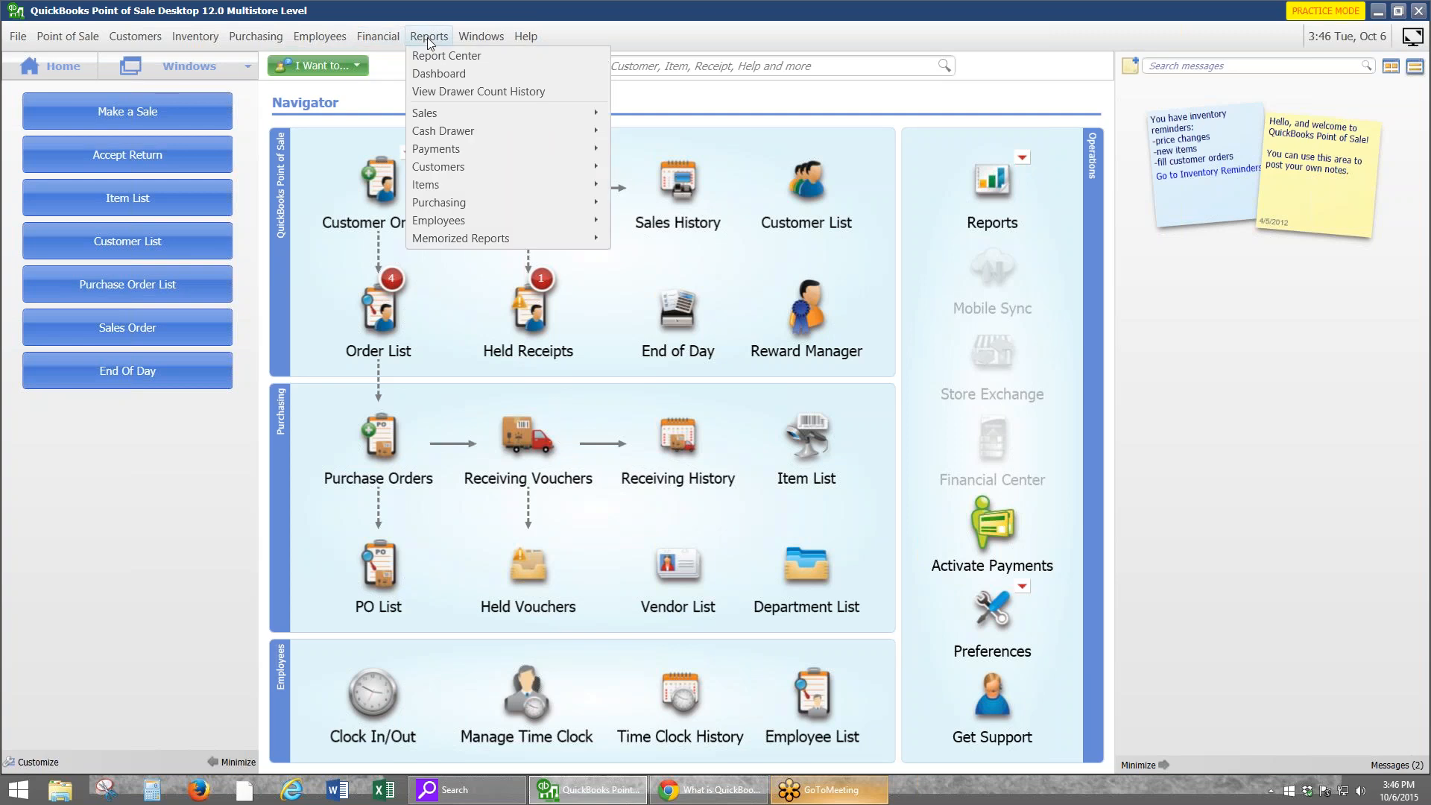
mouse_move(481, 36)
mouse_move(413, 43)
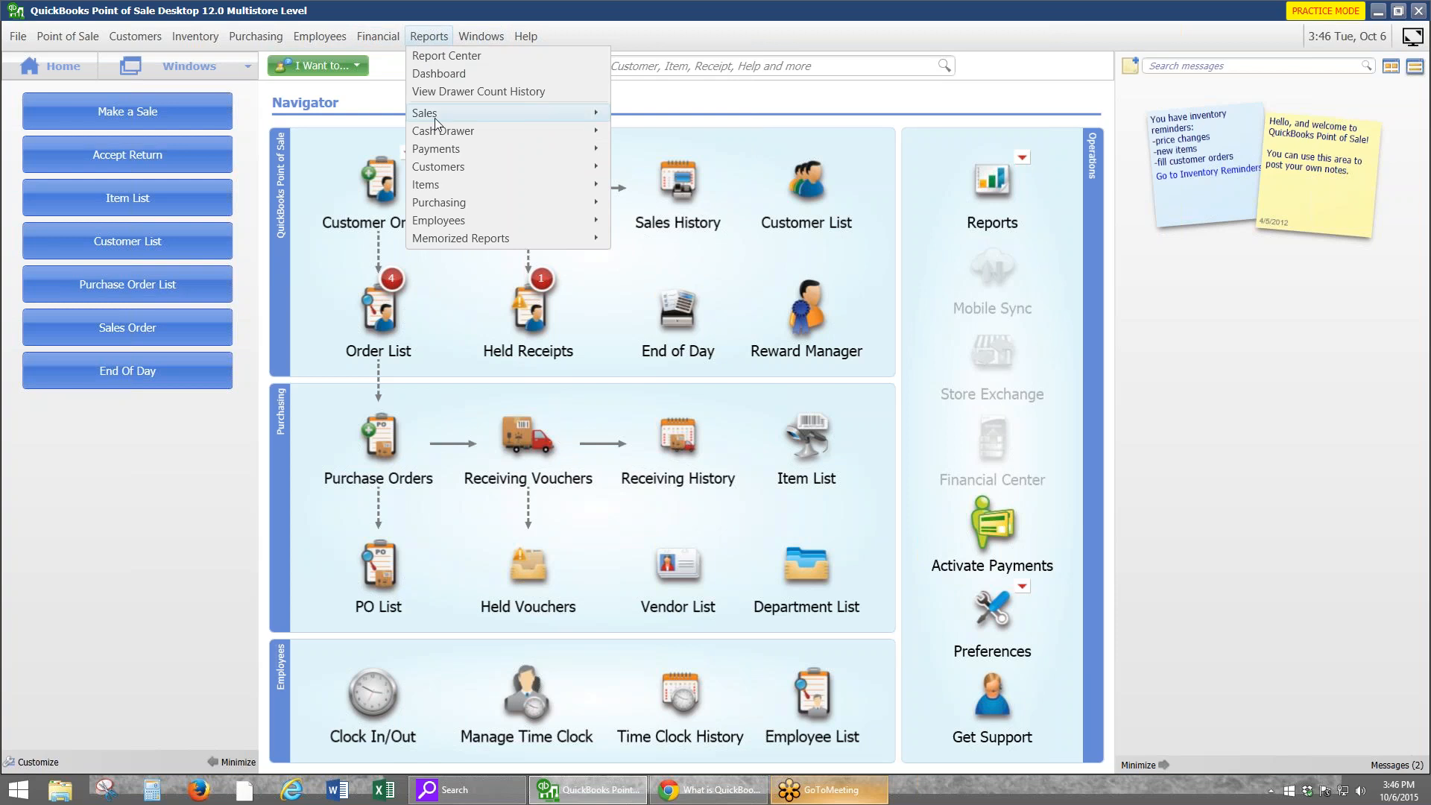
mouse_move(454, 186)
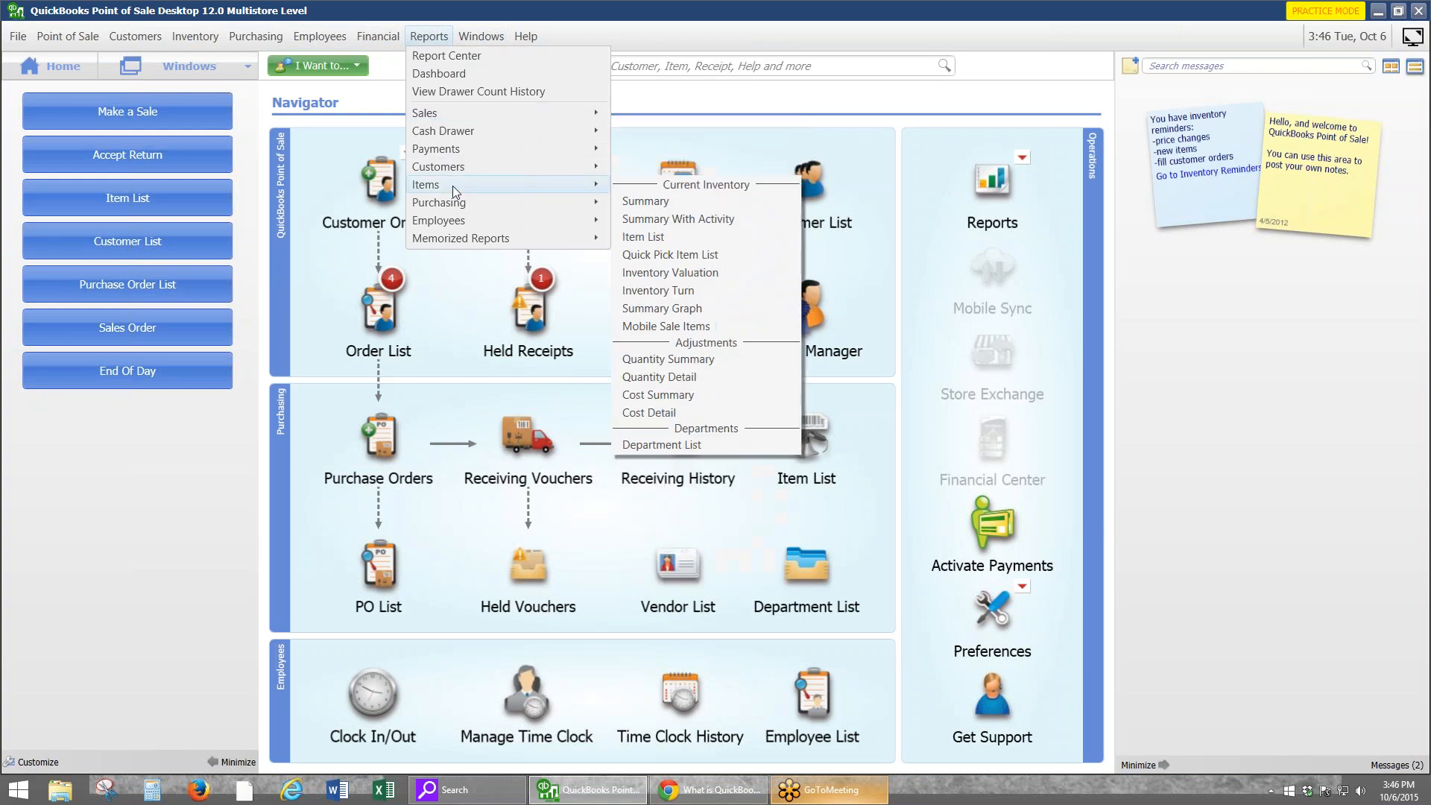
left_click(679, 235)
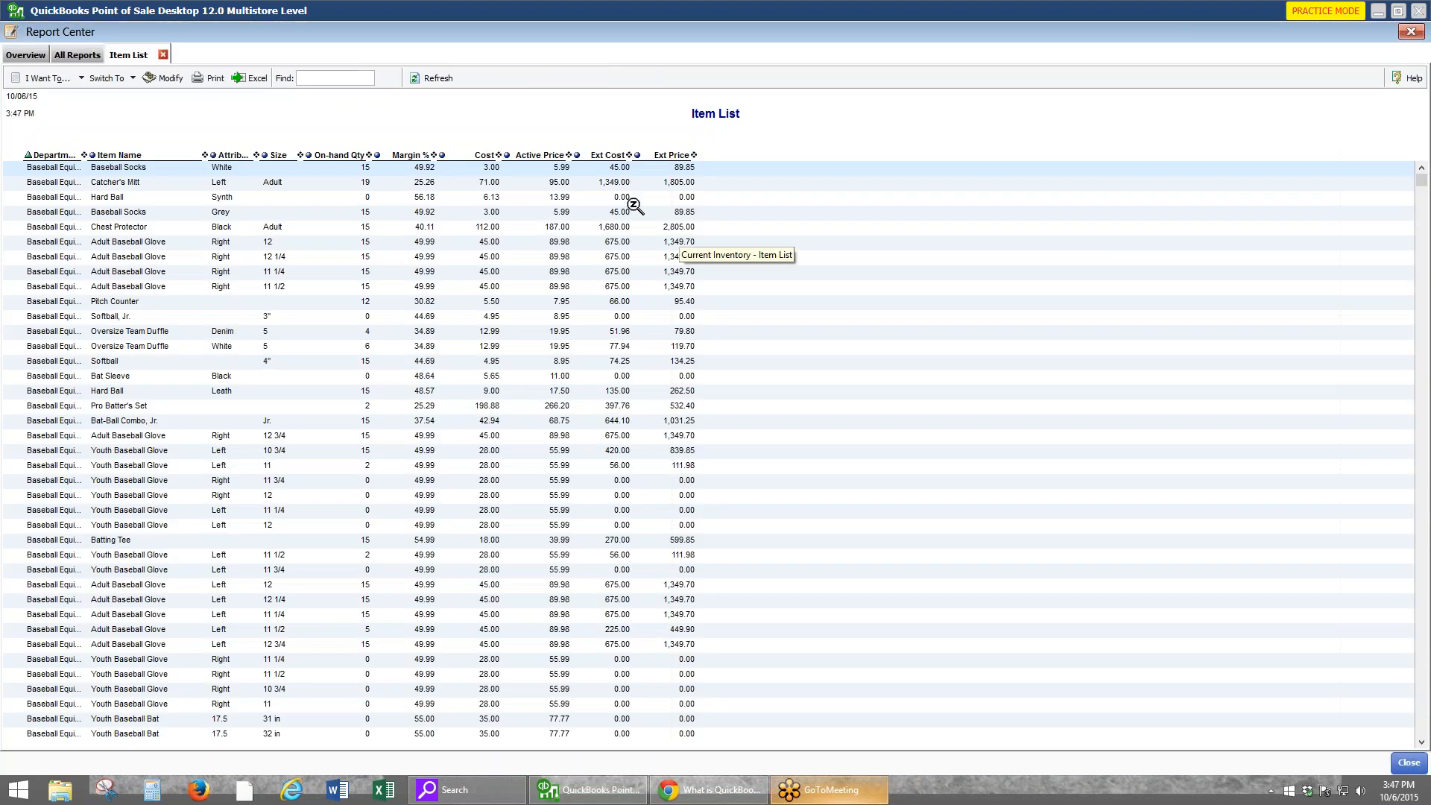
left_click(1424, 188)
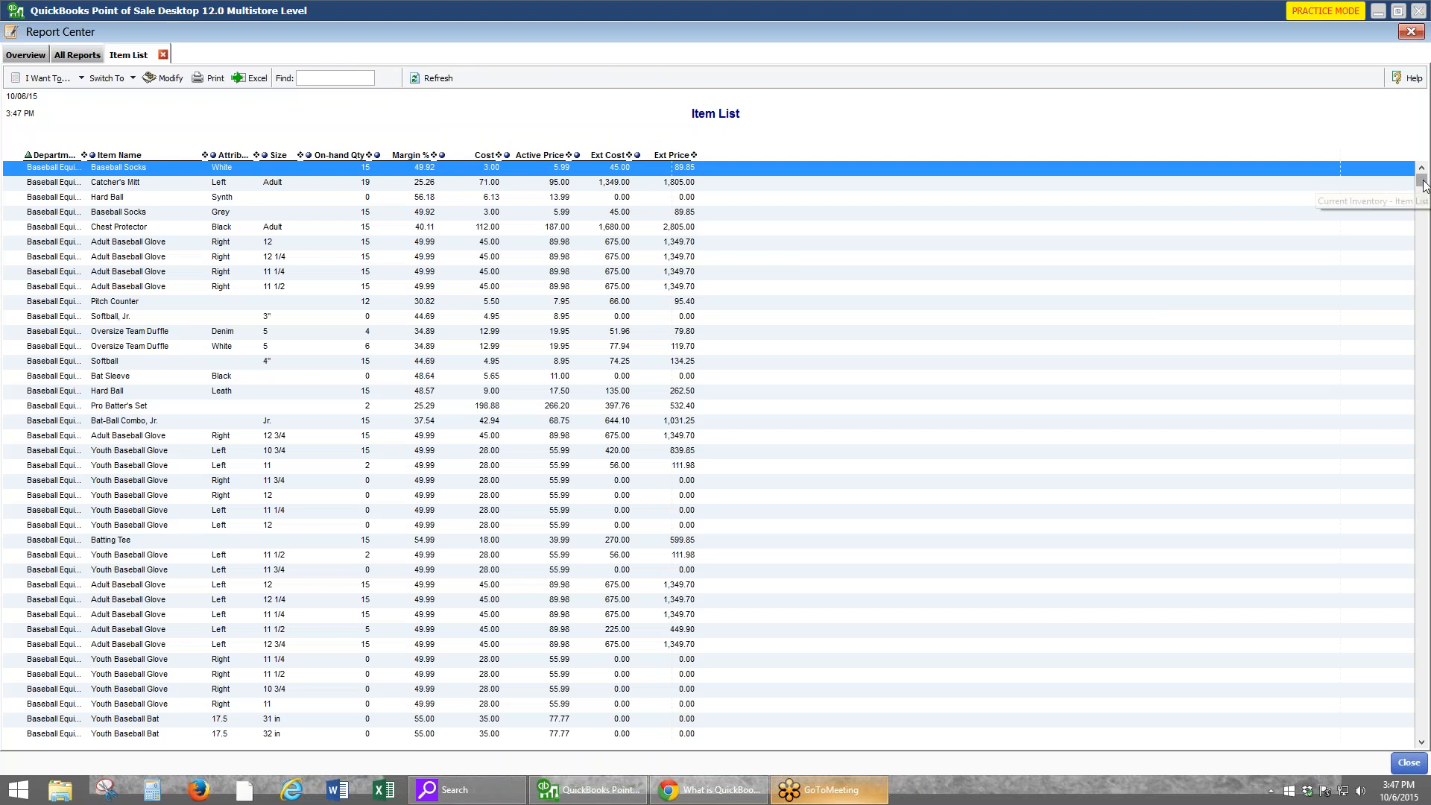
left_click_drag(1422, 181, 1426, 738)
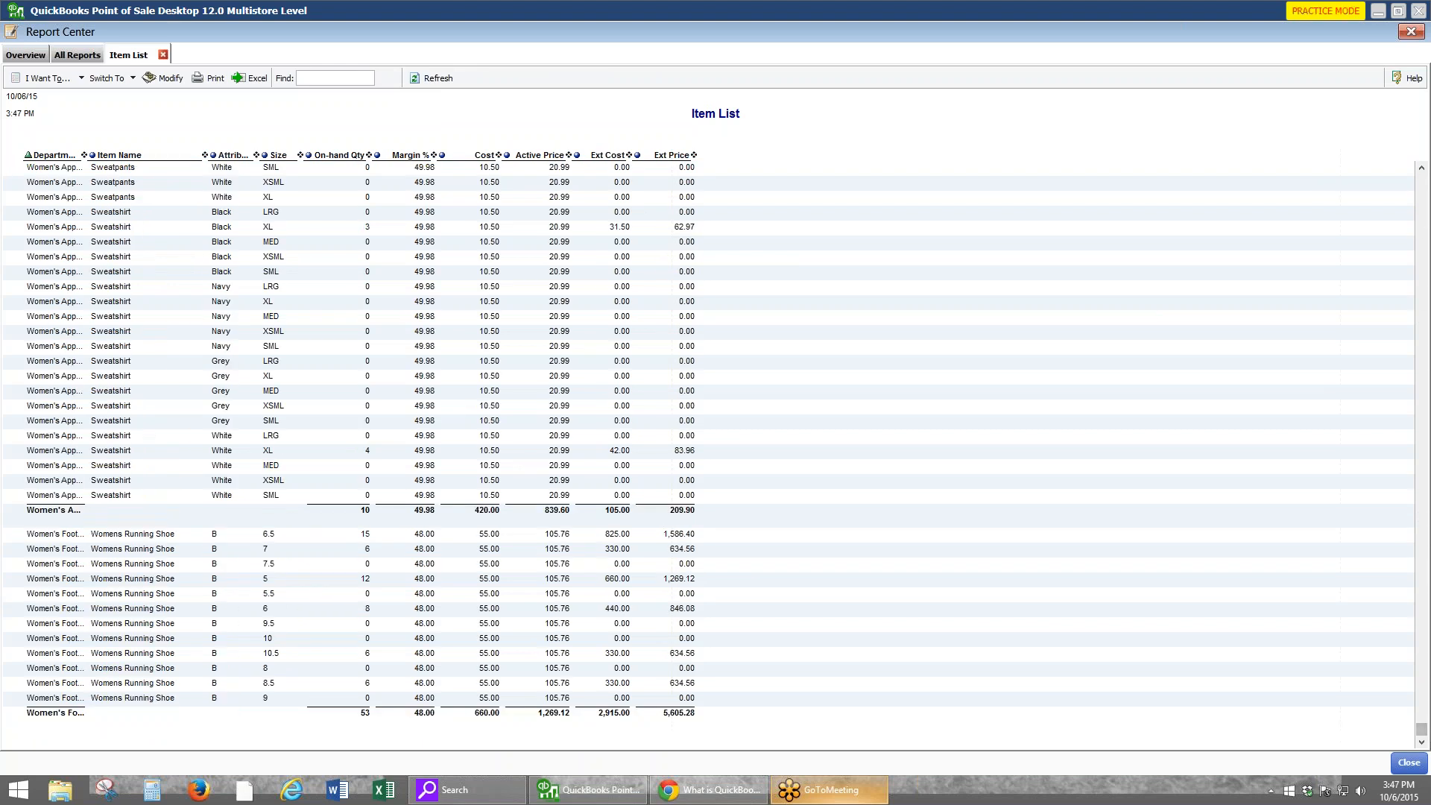
left_click(548, 668)
left_click(611, 735)
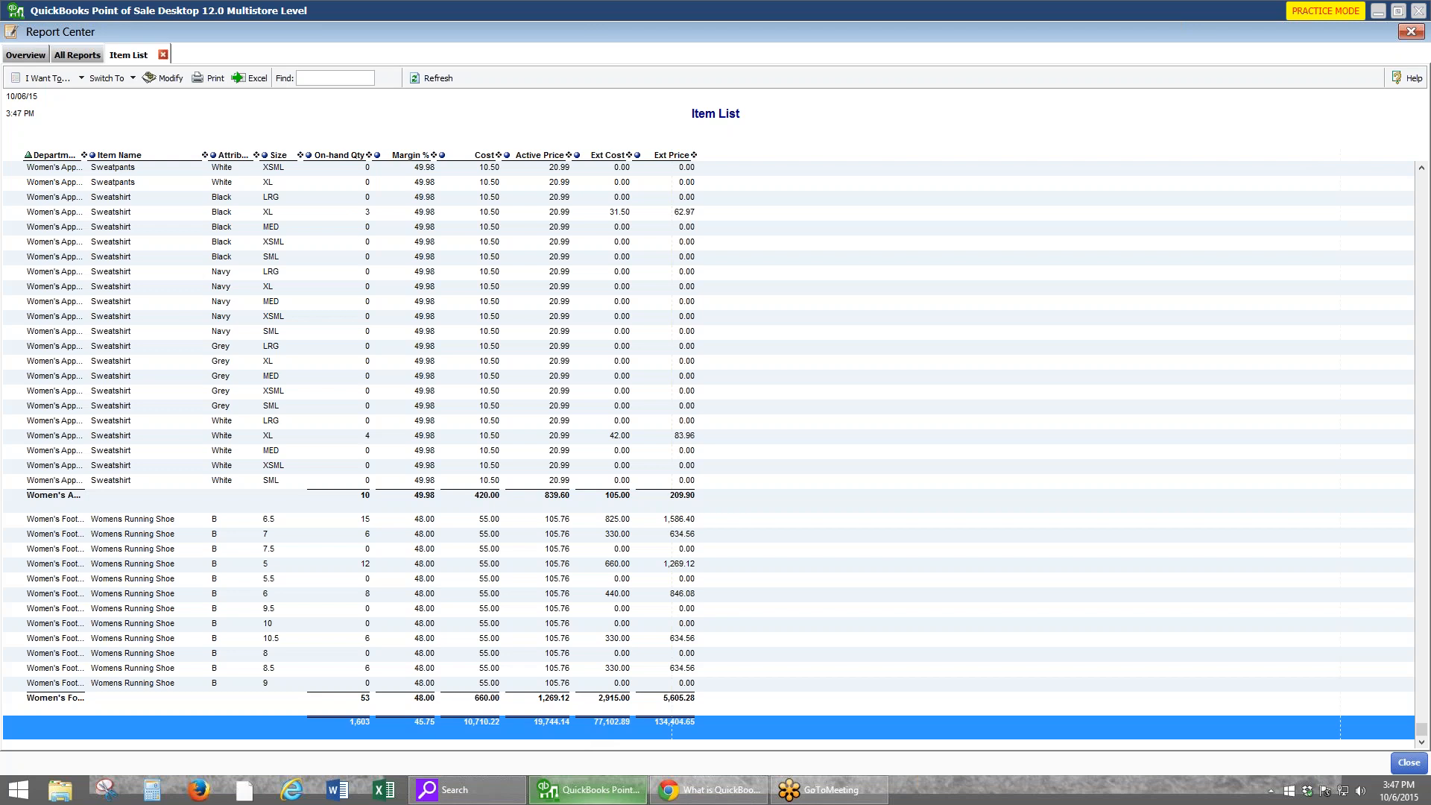
View the report center's overview of available reports, and close the report center
left_click(30, 55)
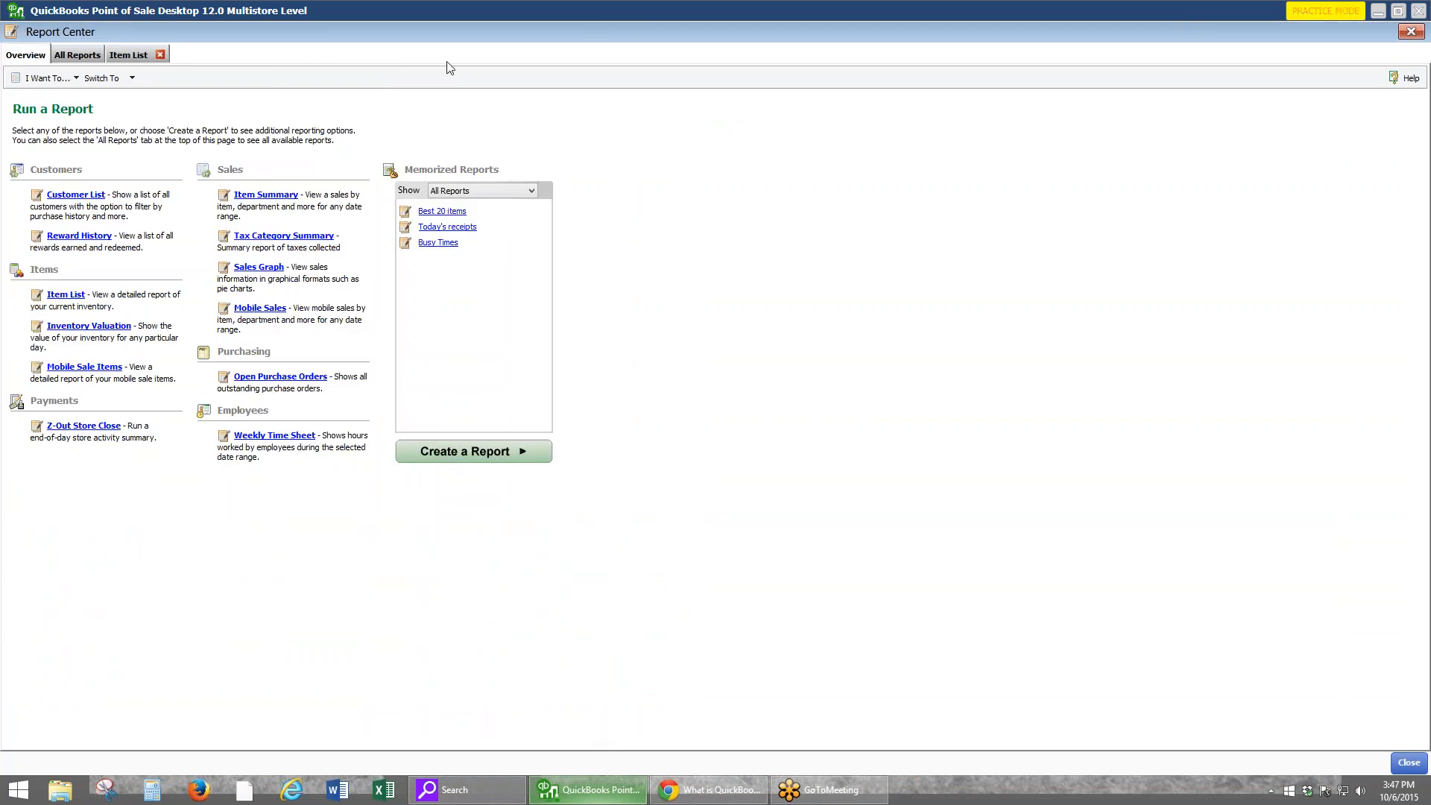
left_click(1412, 32)
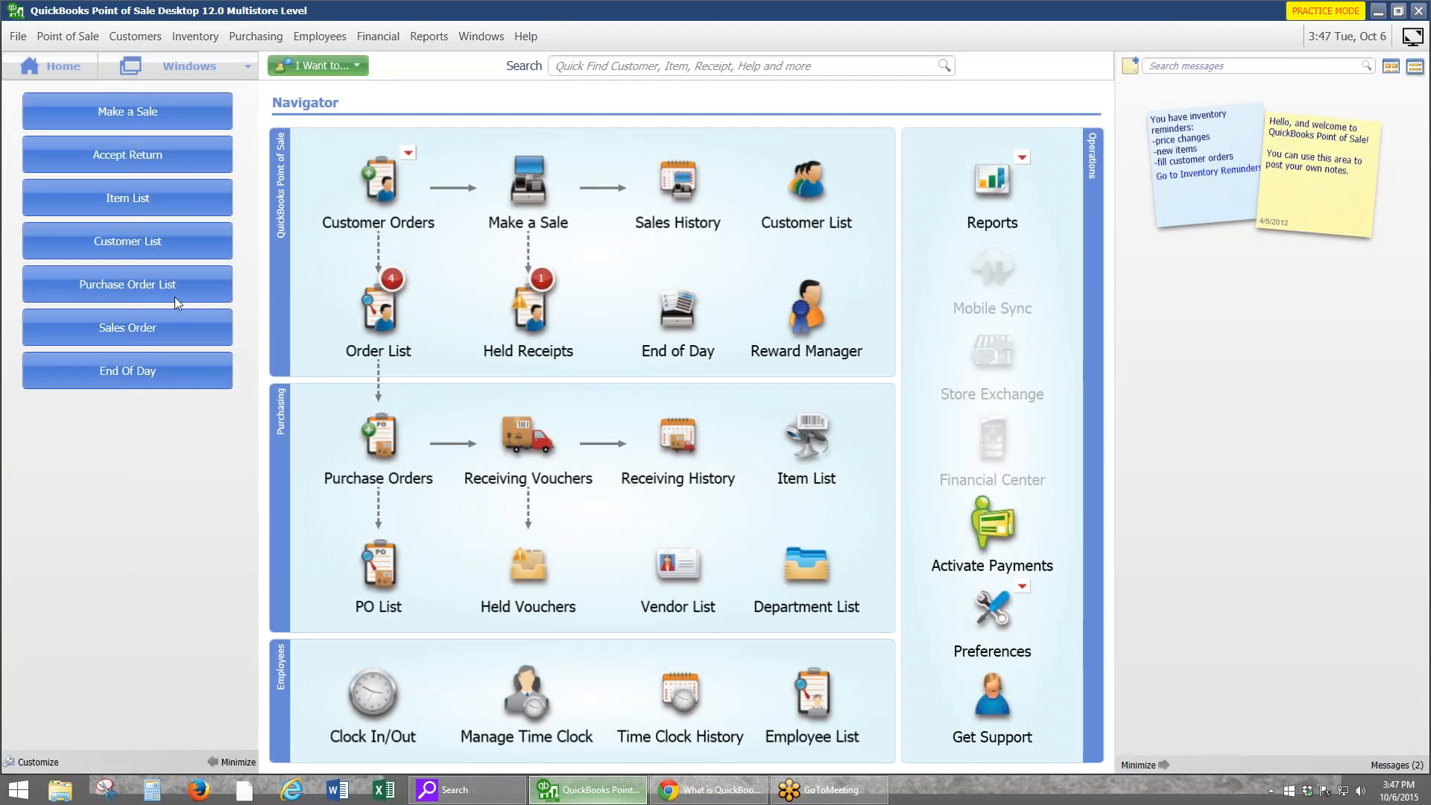